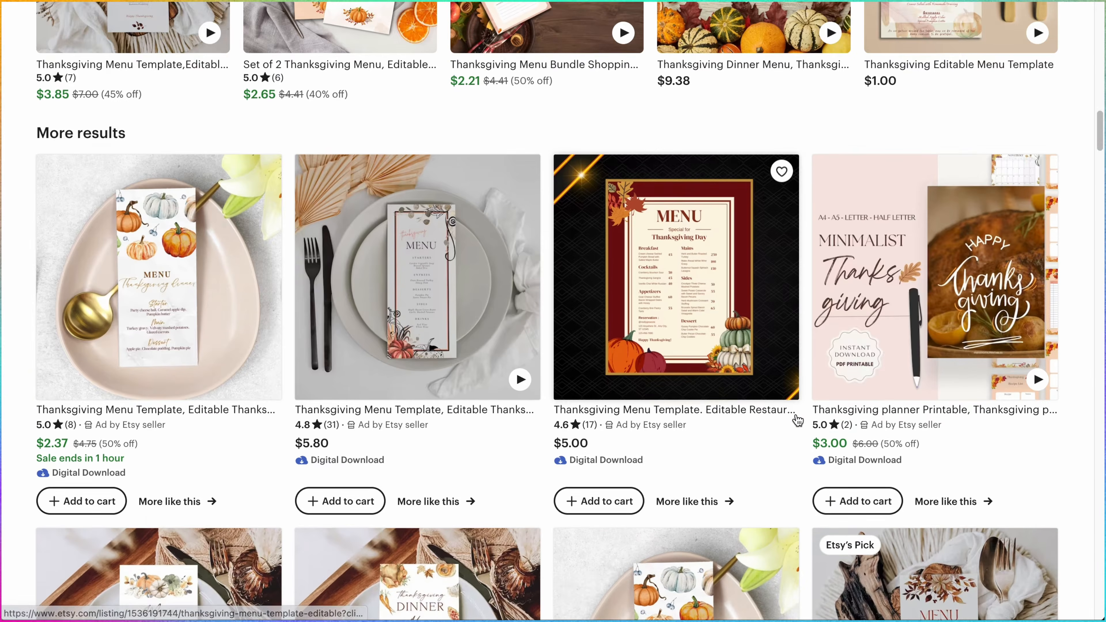
scroll(796, 419, "down", 2)
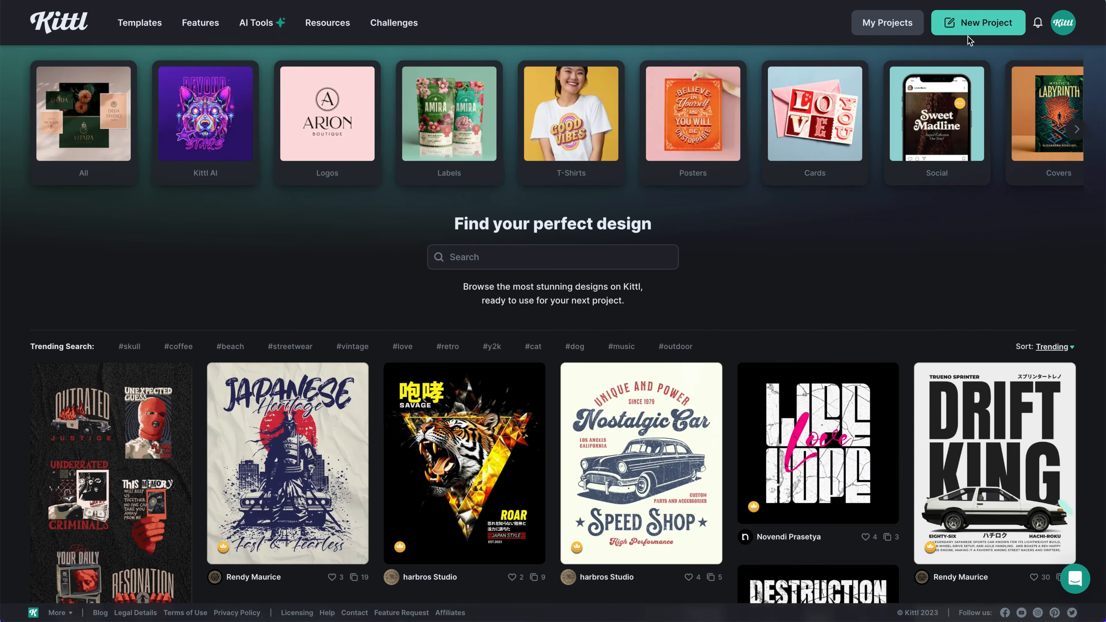
Create a new project with a custom portrait artboard 4 inches wide and 9 inches high.
left_click(971, 31)
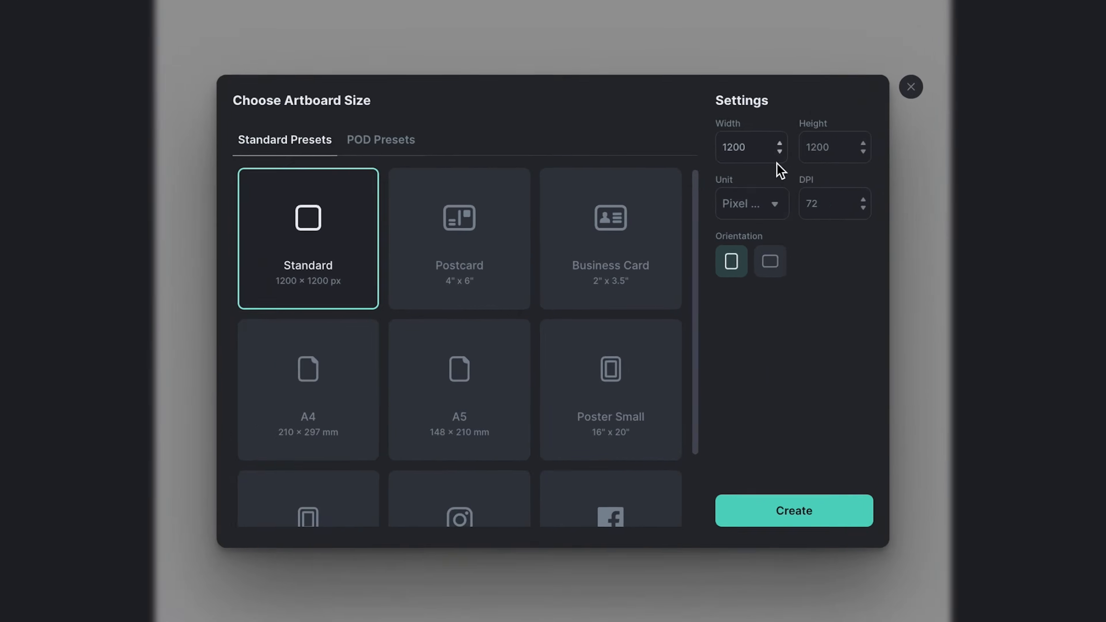
left_click(679, 244)
left_click(773, 242)
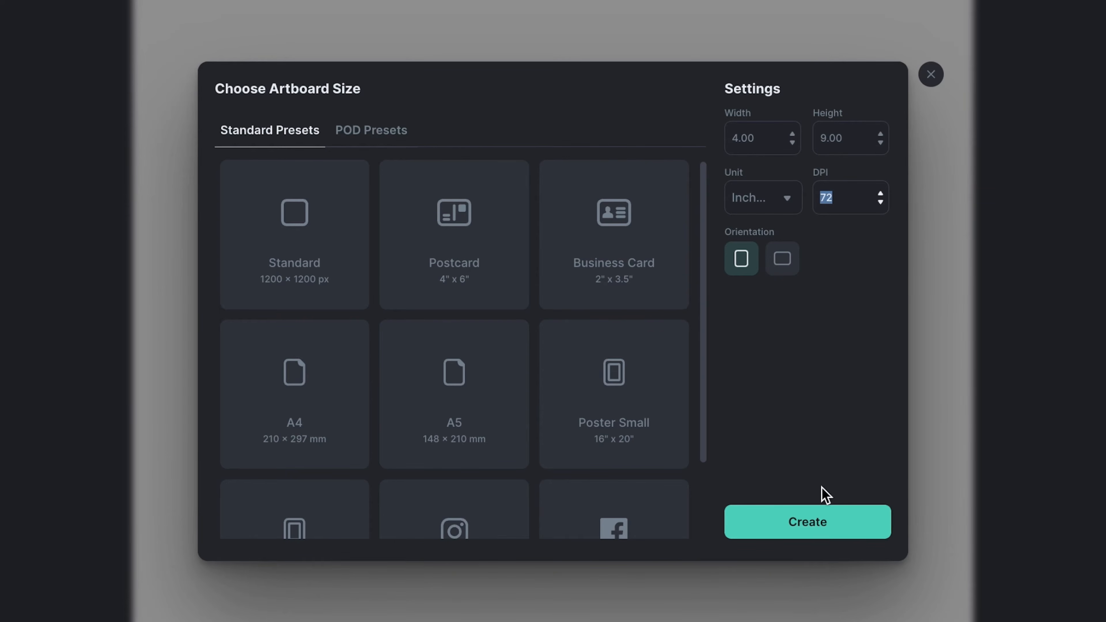
left_click(825, 530)
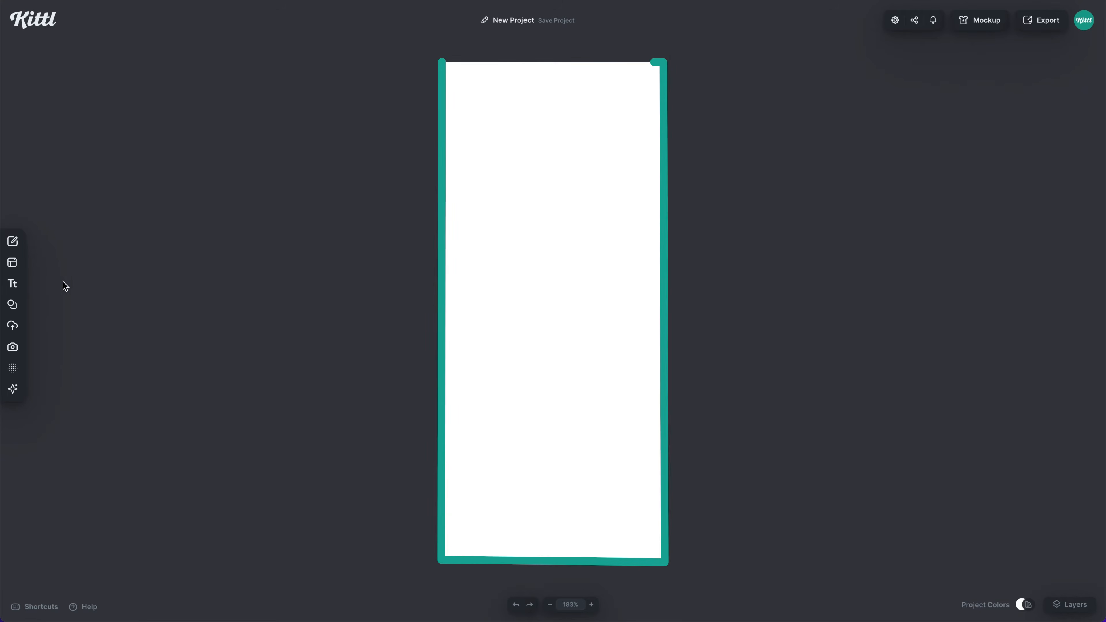
Search the design elements for "thanksgiving".
left_click(19, 305)
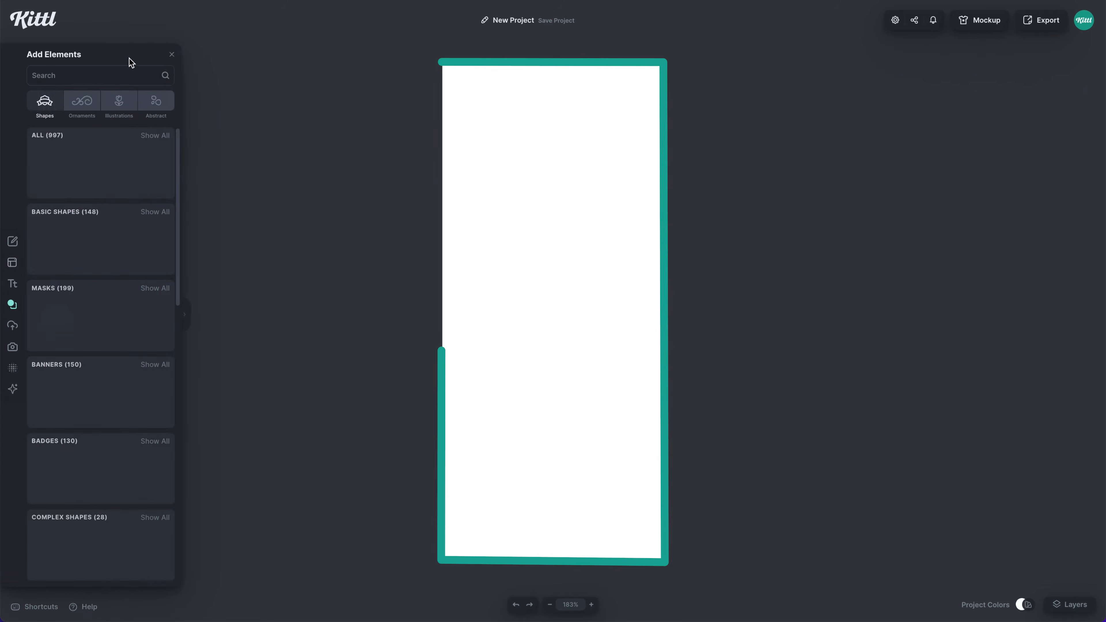
left_click(123, 74)
type("thanksgiving")
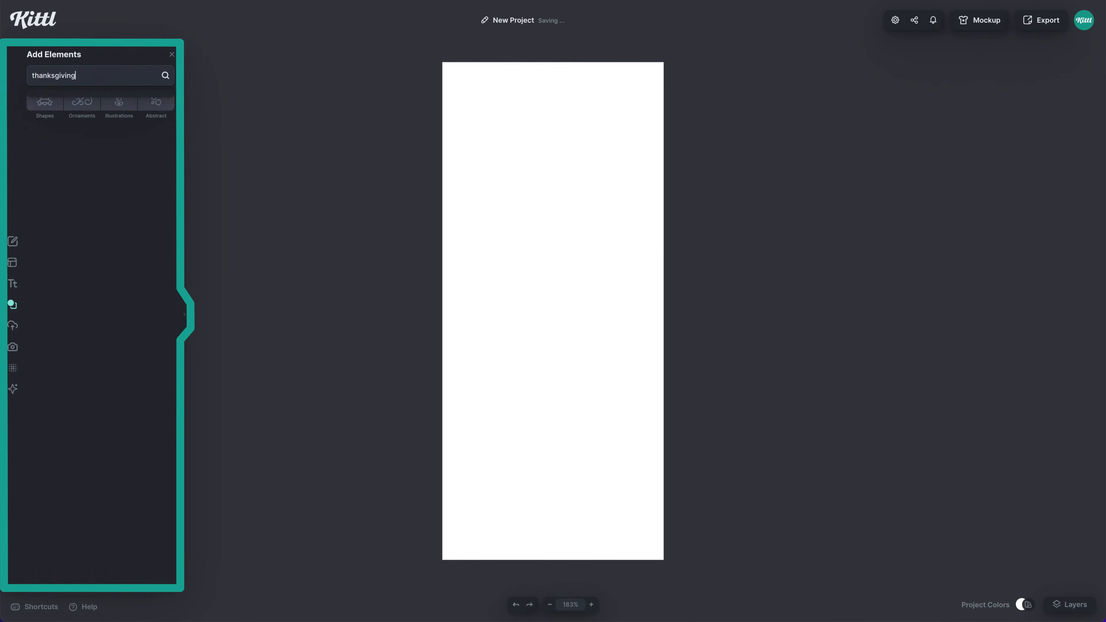
key("Return")
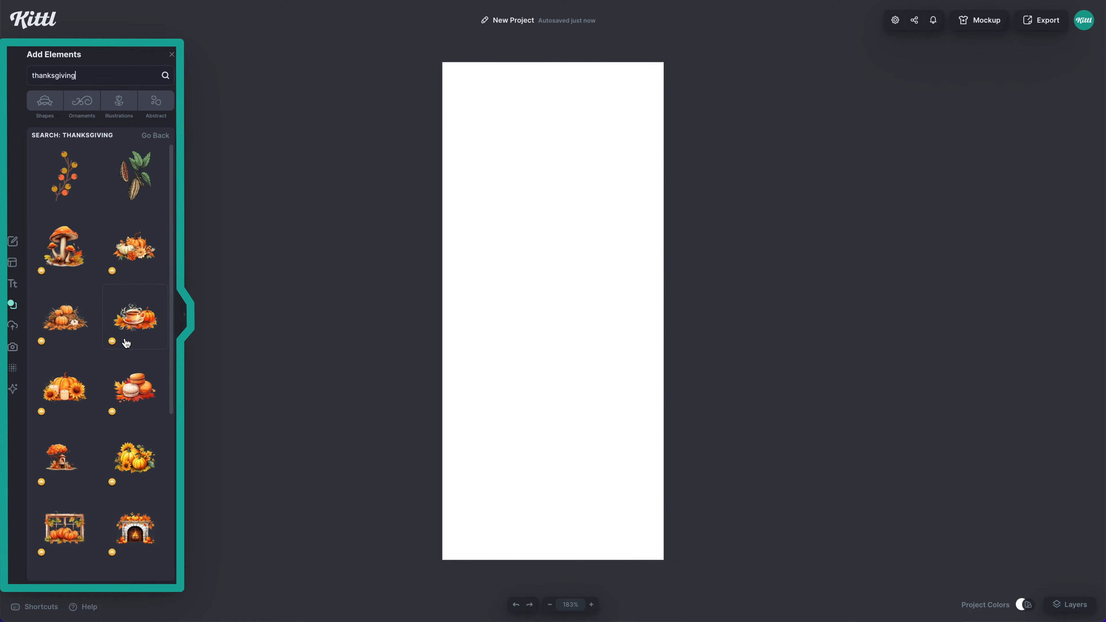
Add the pumpkin illustration with the small pie from the results near the artboard's top, enlarged to almost the full artboard width.
scroll(133, 343, "down", 10)
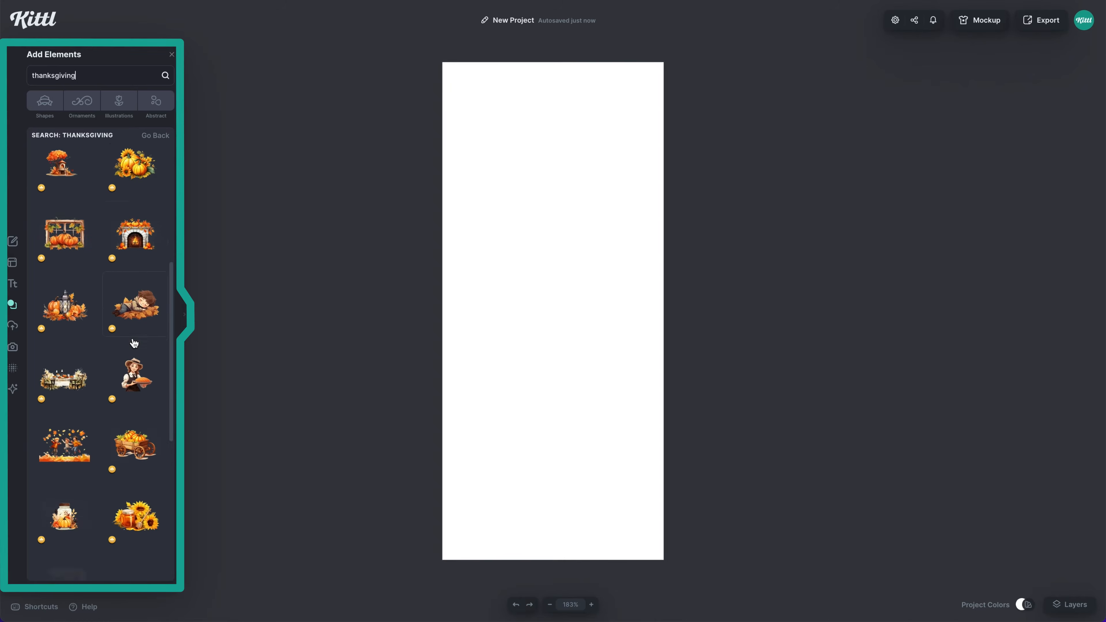
scroll(133, 343, "down", 6)
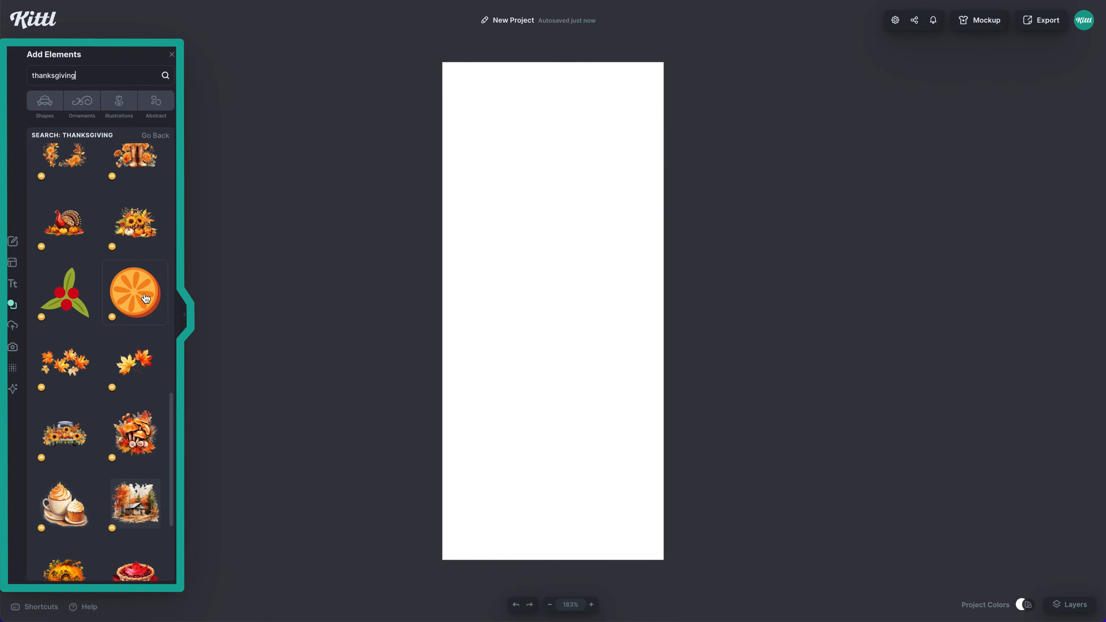
scroll(132, 319, "down", 8)
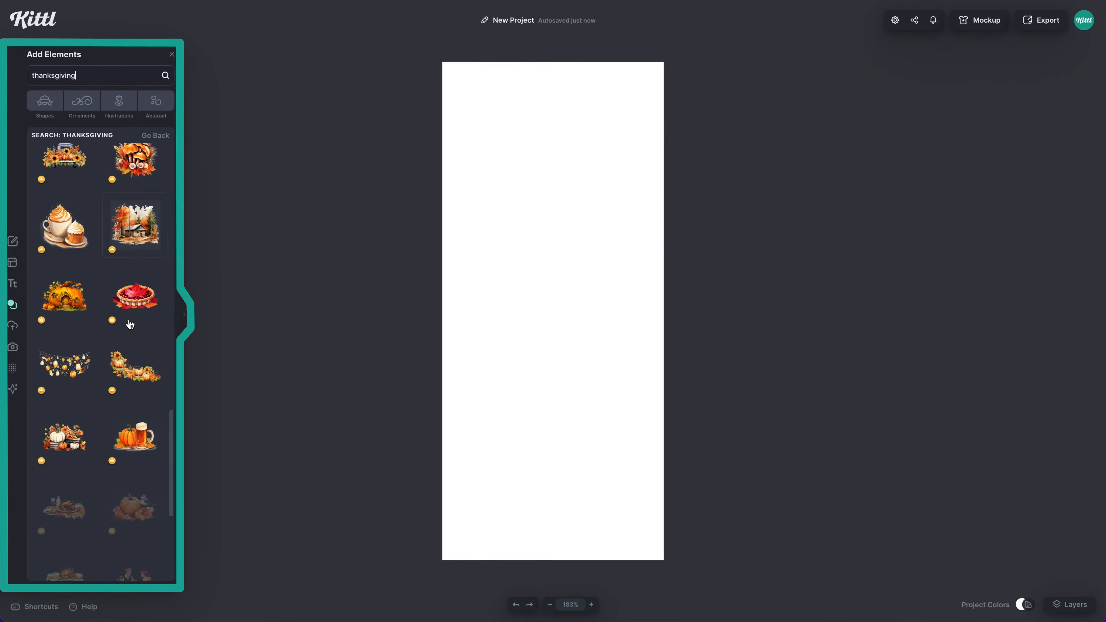
scroll(130, 323, "down", 10)
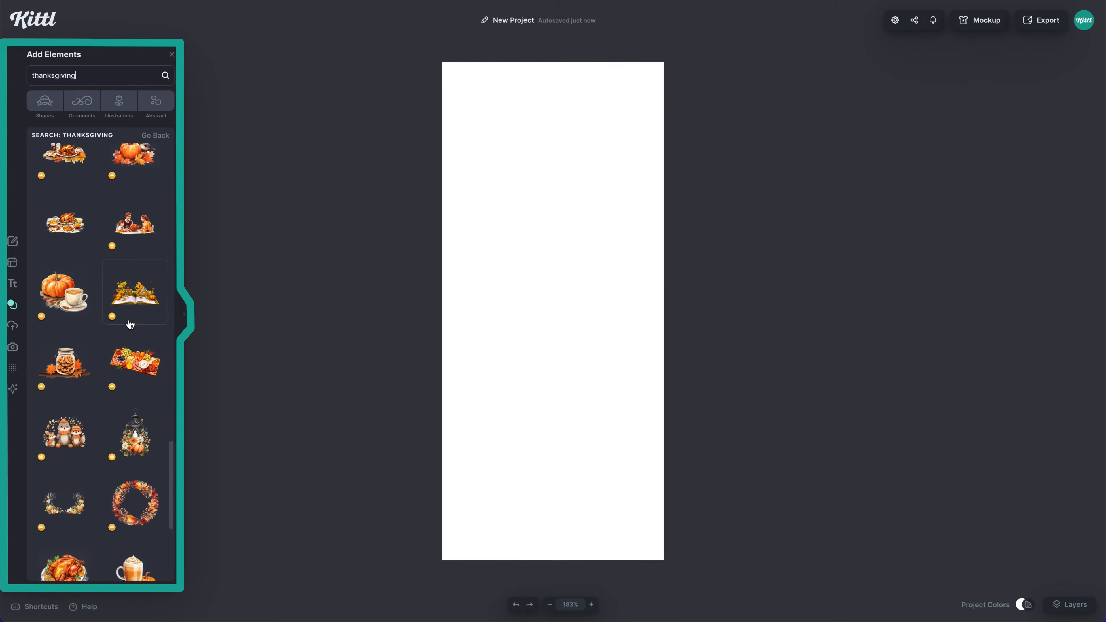
scroll(131, 349, "down", 12)
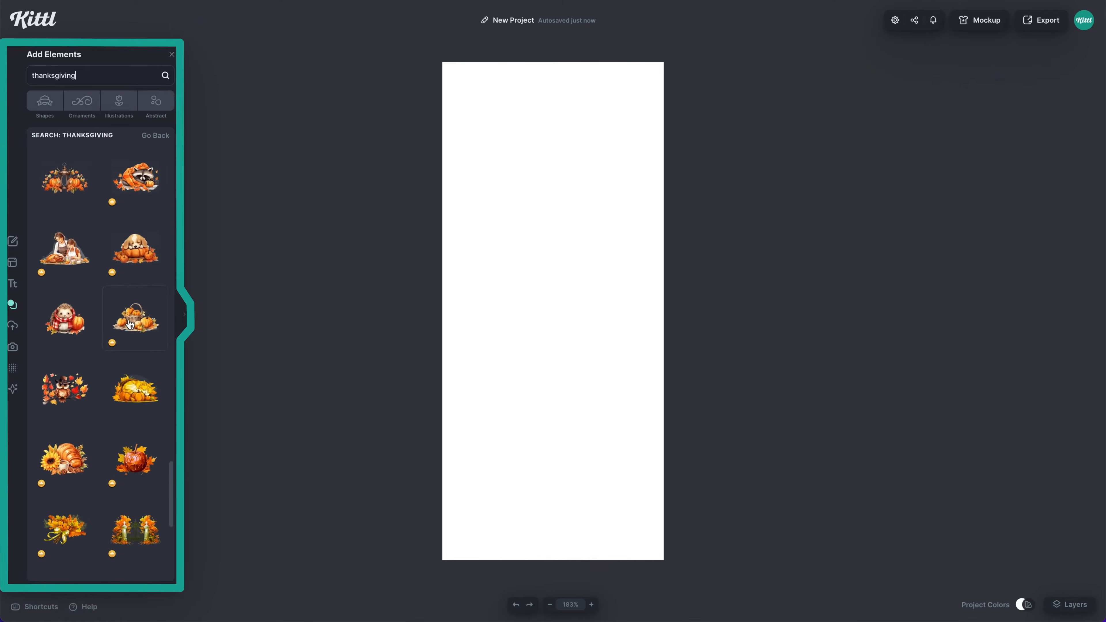
scroll(134, 401, "down", 12)
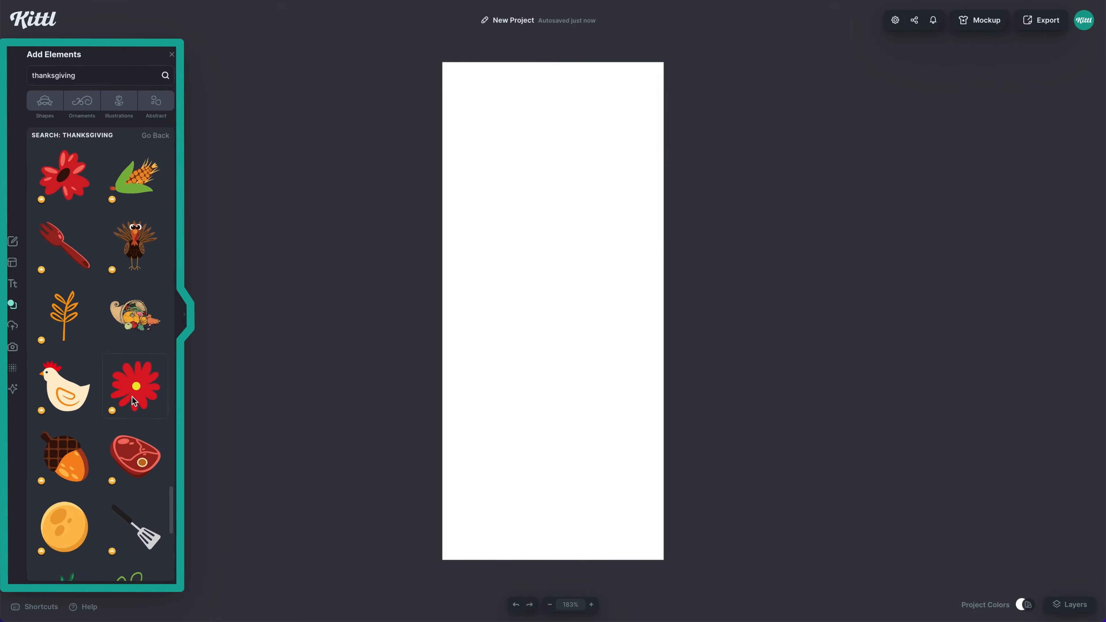
scroll(133, 401, "down", 5)
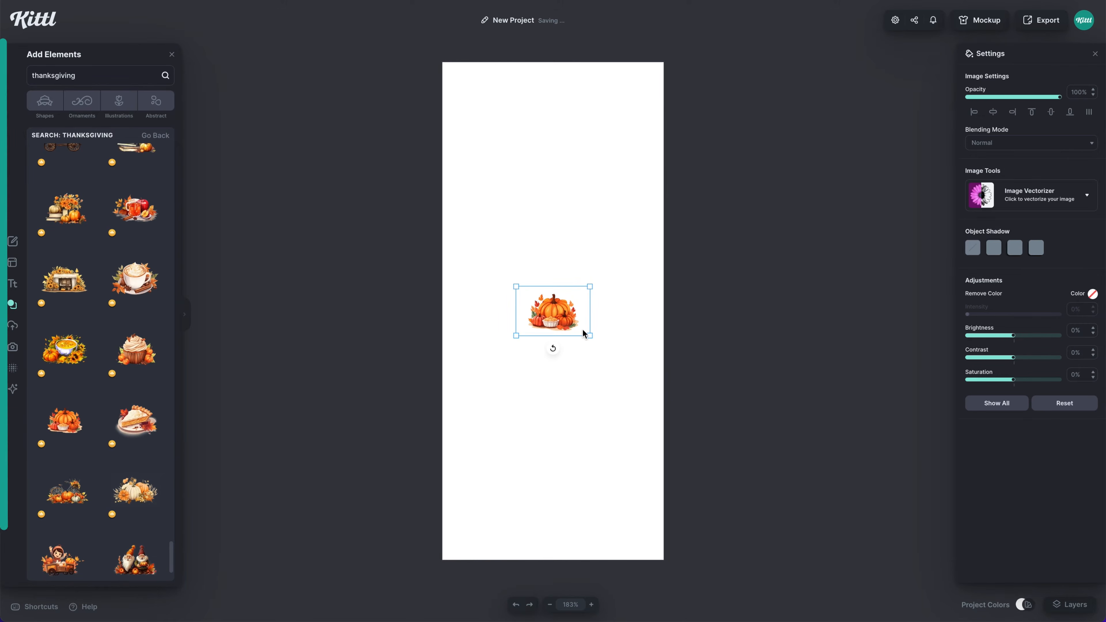
left_click_drag(593, 339, 637, 412)
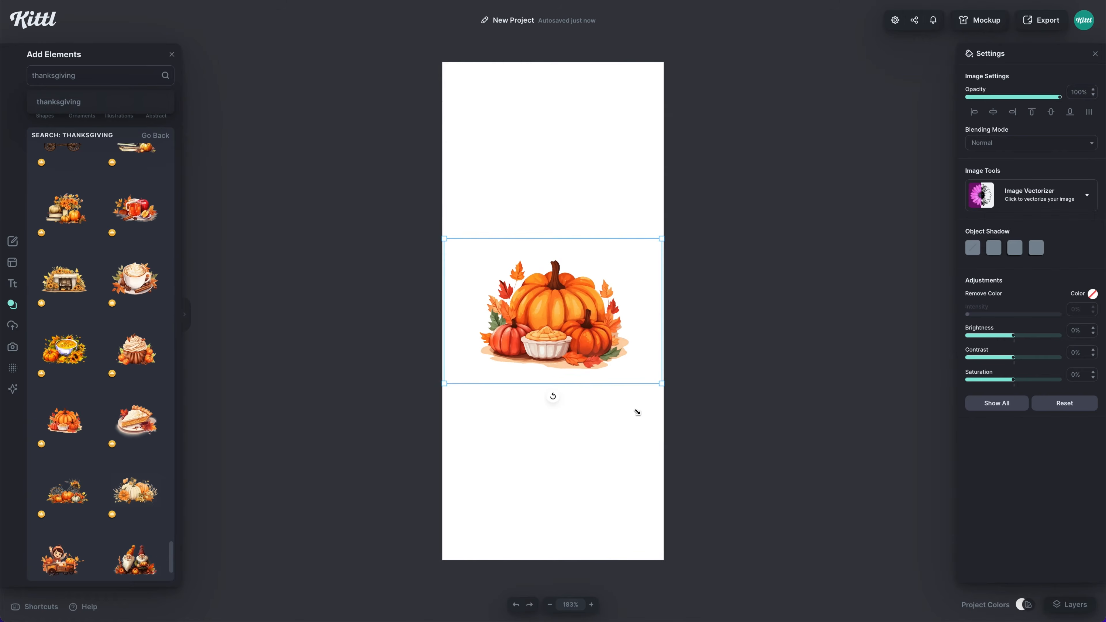
left_click_drag(557, 326, 558, 170)
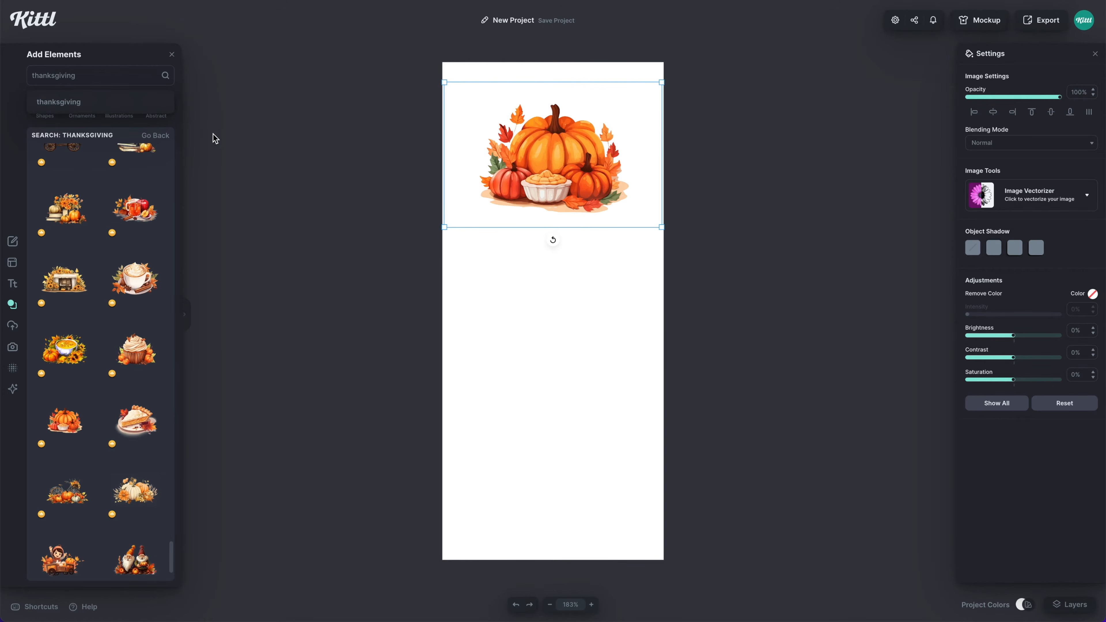
Add a wide ragged brushstroke from the abstract Stains and Brushstrokes elements and enlarge it to most of the artboard's width.
left_click(153, 118)
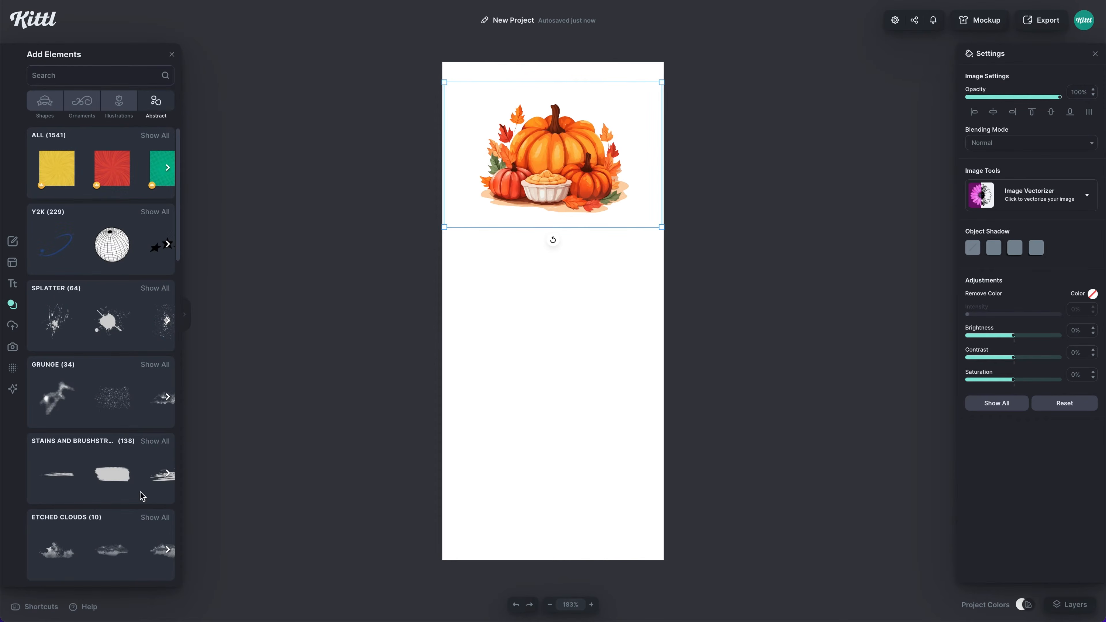
left_click(155, 441)
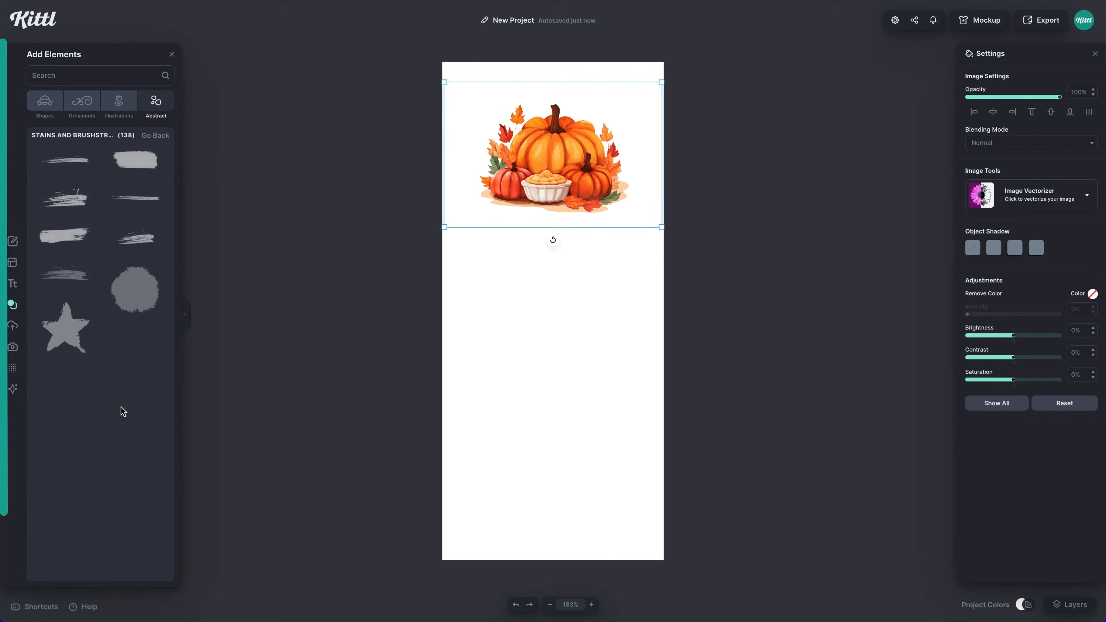
scroll(122, 411, "down", 10)
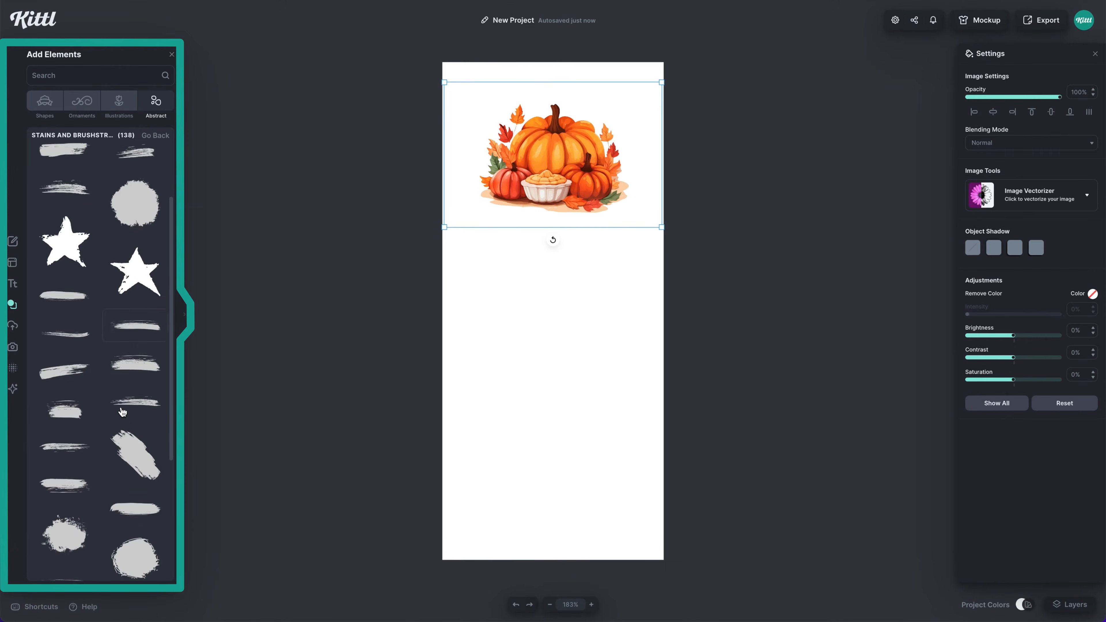
scroll(123, 411, "down", 10)
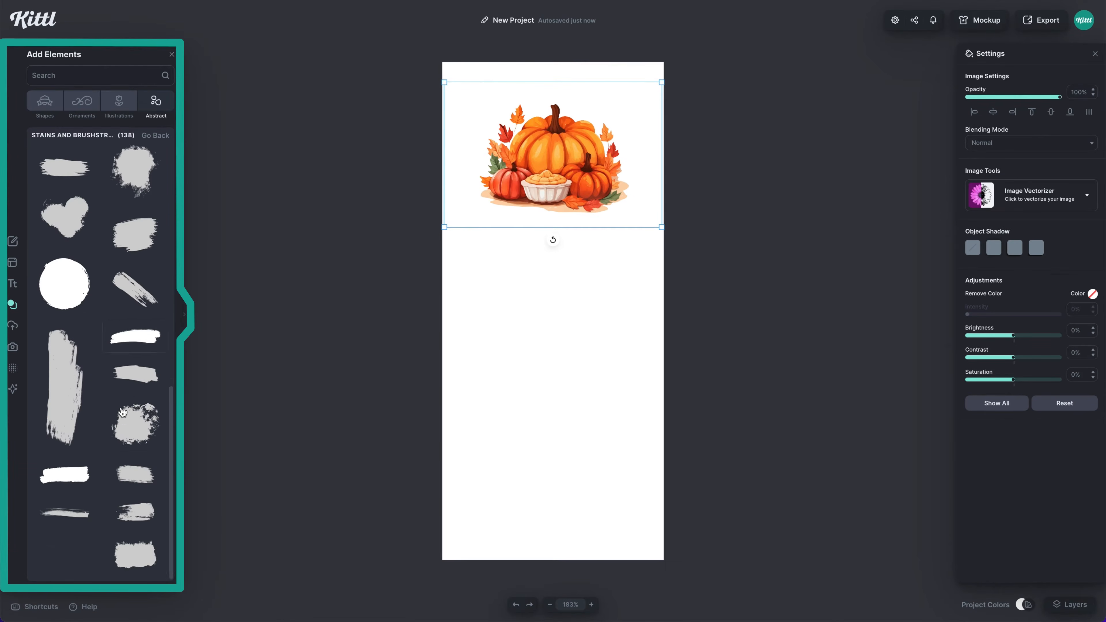
scroll(103, 452, "down", 10)
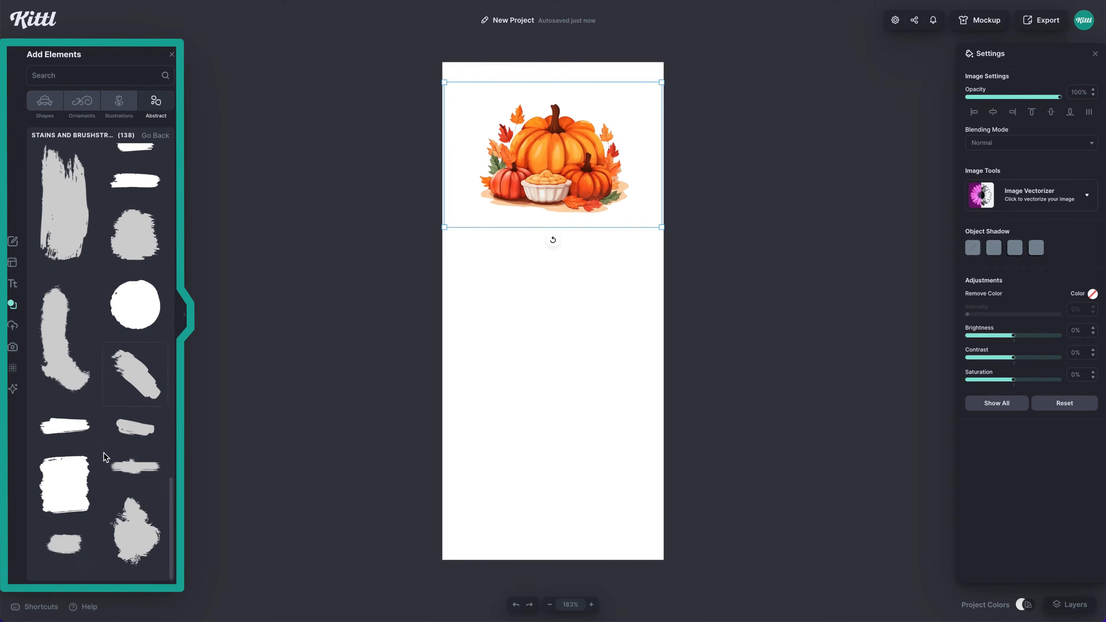
scroll(77, 441, "up", 5)
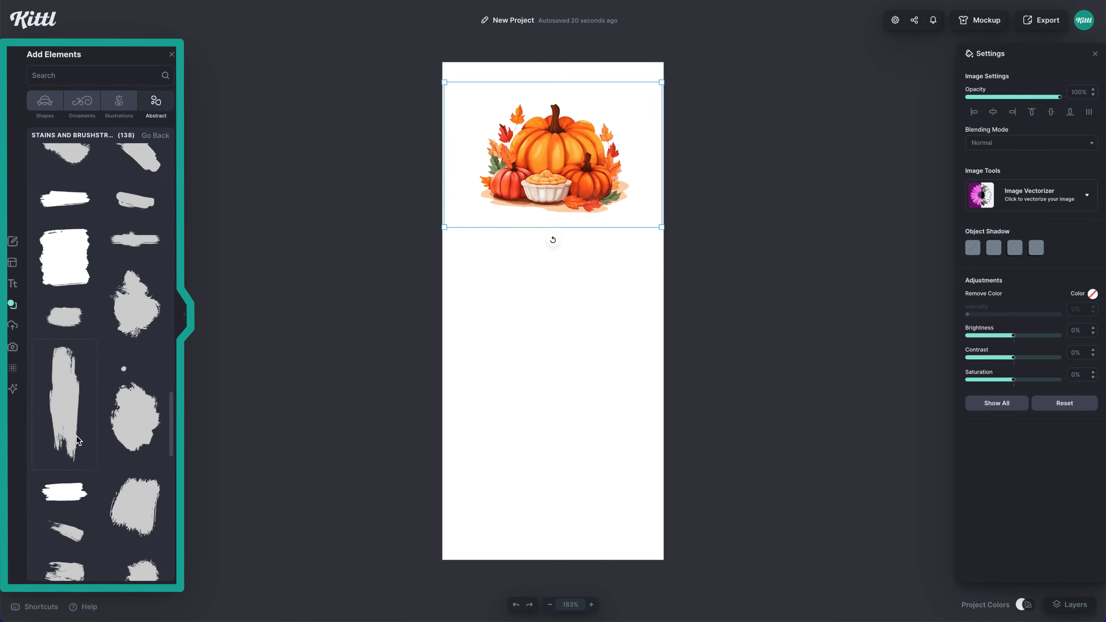
left_click(65, 494)
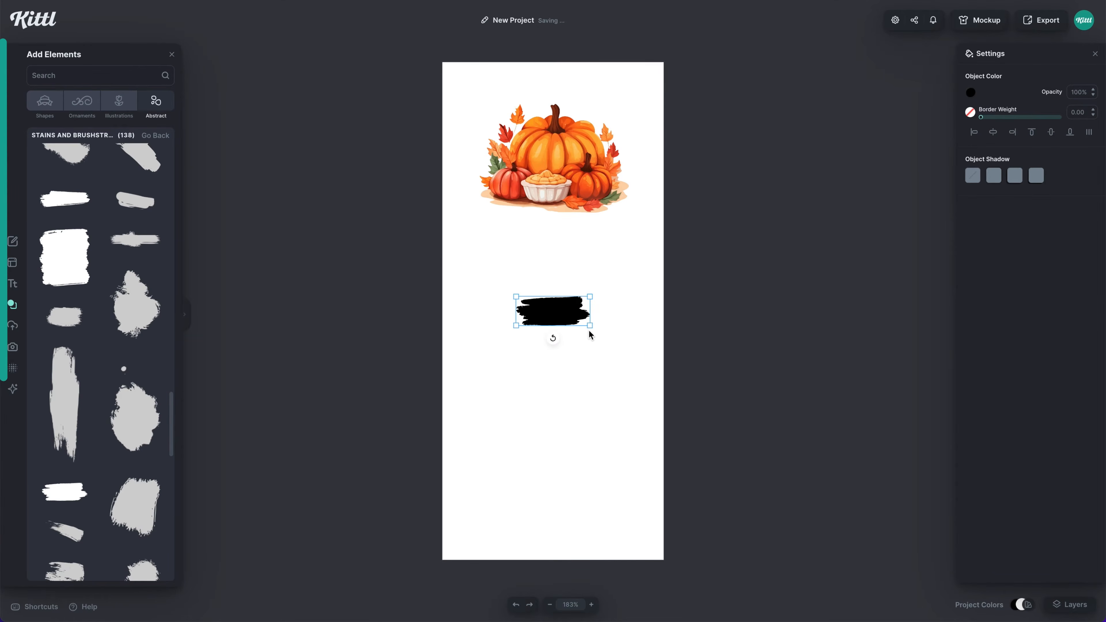
left_click_drag(590, 326, 620, 375)
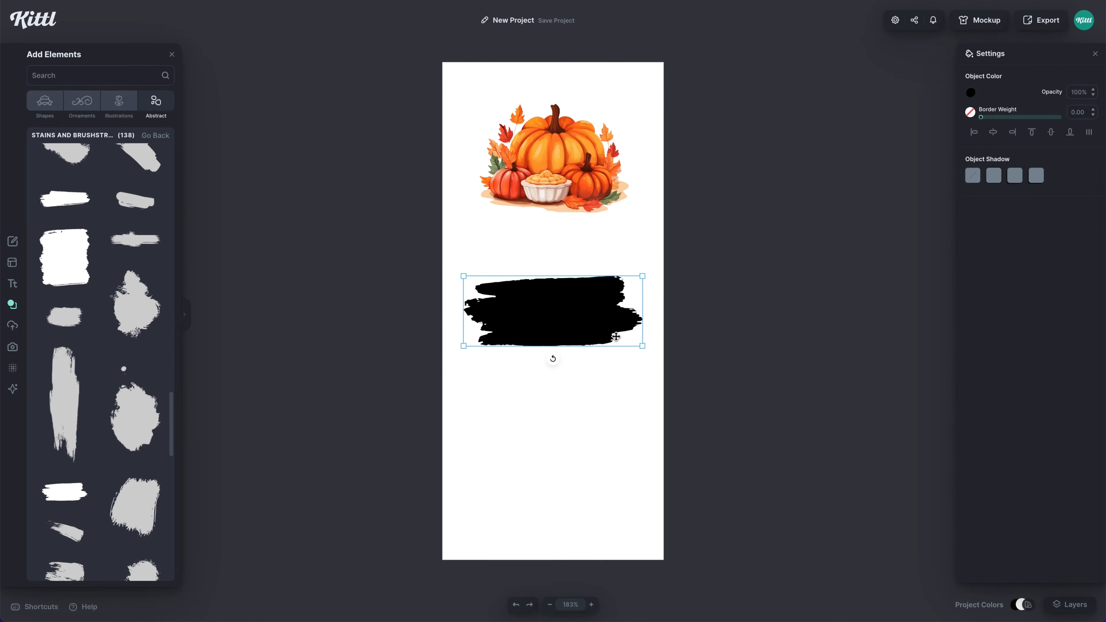
Place the brushstroke behind the upper part of the pumpkin illustration and shift the illustration slightly down.
scroll(616, 336, "up", 3)
scroll(621, 286, "up", 2)
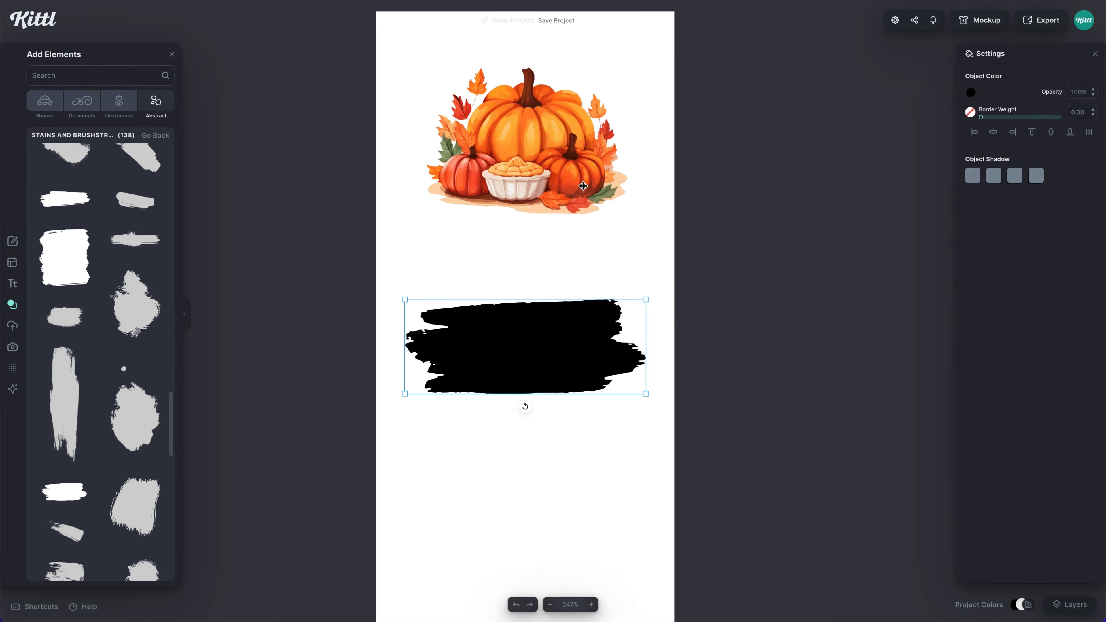
scroll(582, 300, "up", 1)
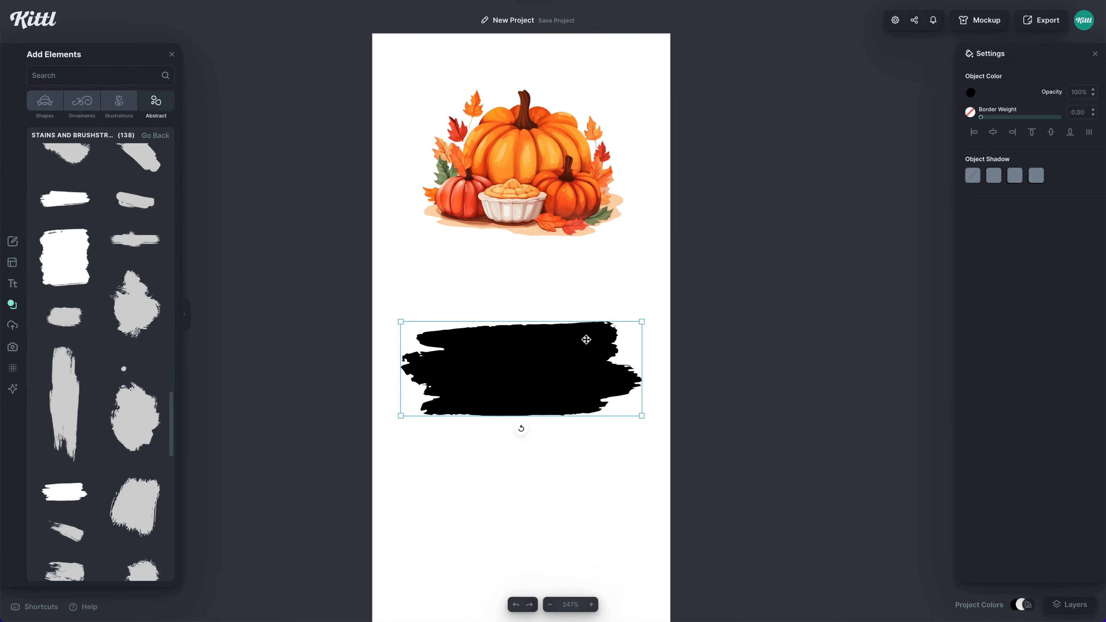
left_click_drag(584, 383, 584, 134)
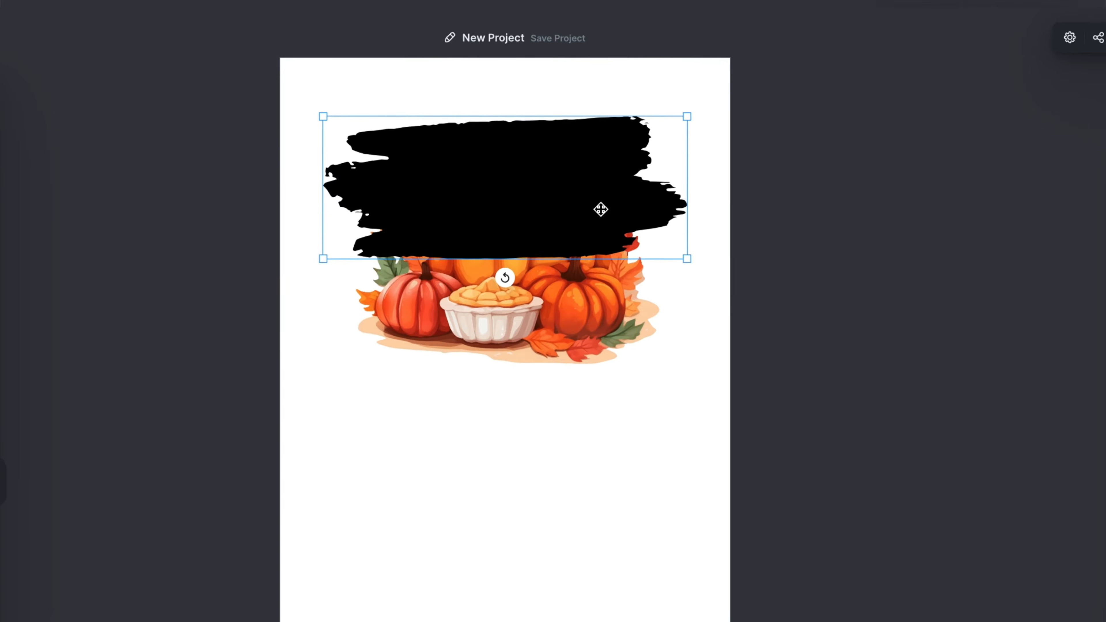
right_click(585, 133)
left_click(651, 455)
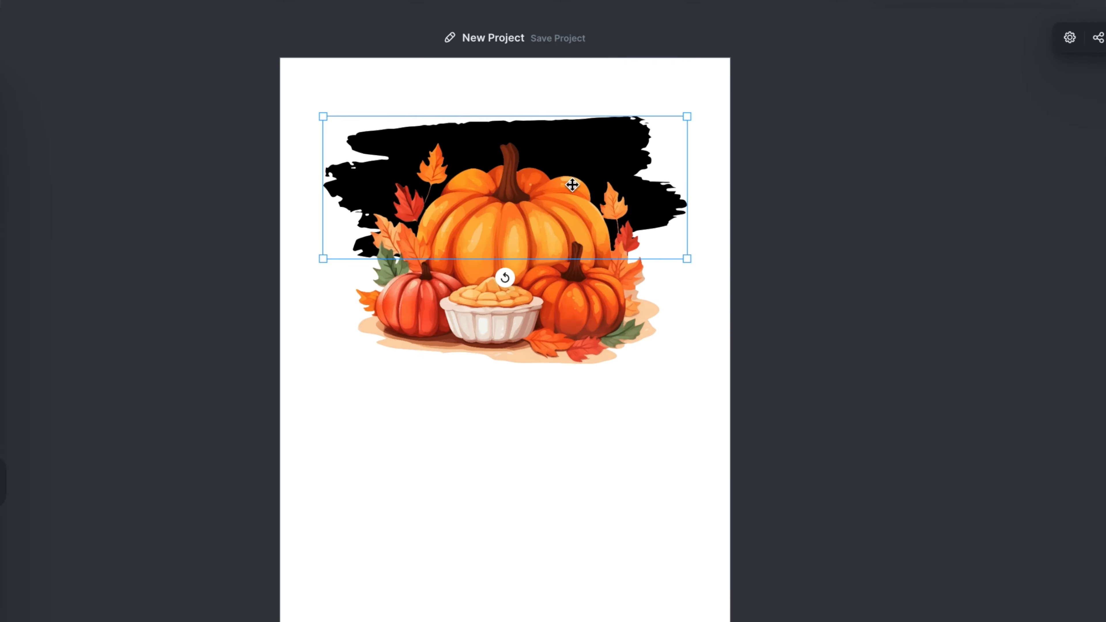
left_click(569, 325)
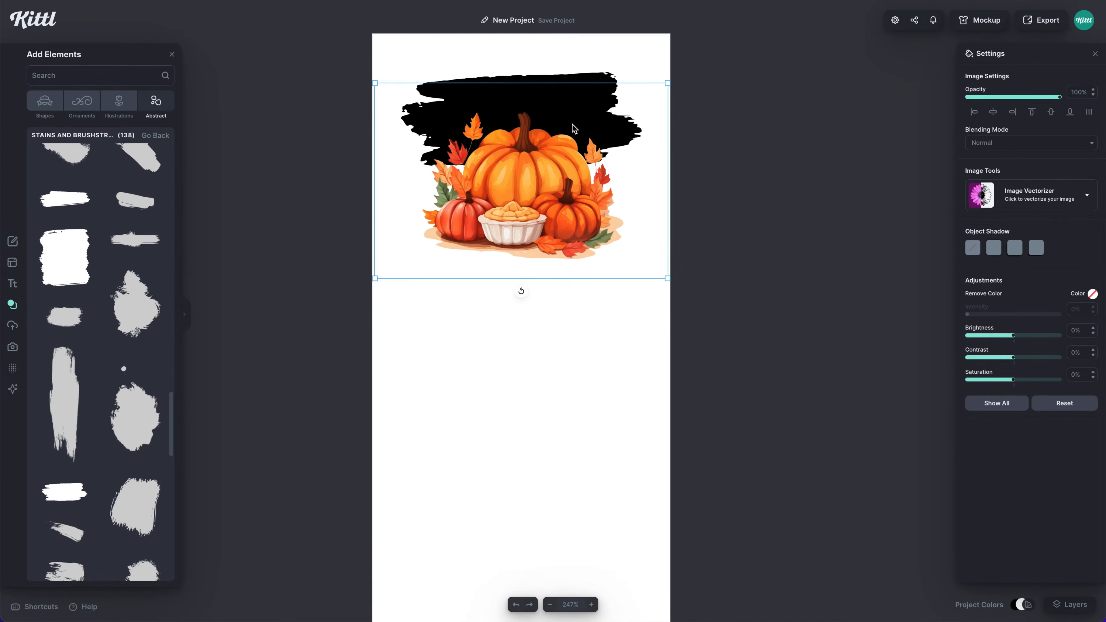
Recolor the brushstroke olive green by sampling the color of the green leaf beside the pumpkins.
left_click(574, 133)
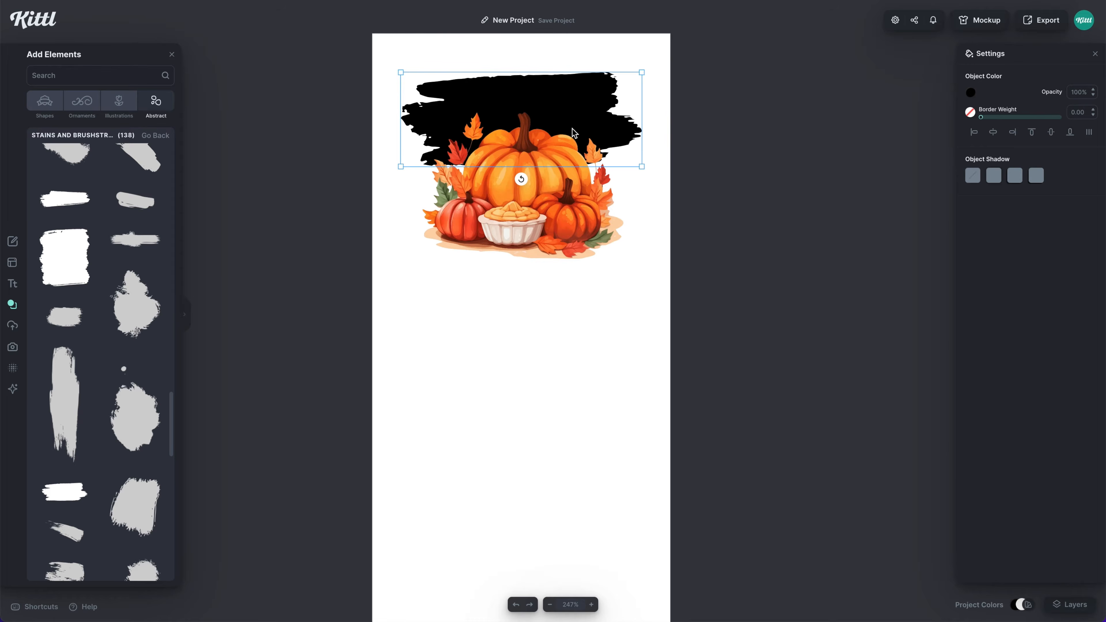
left_click(970, 93)
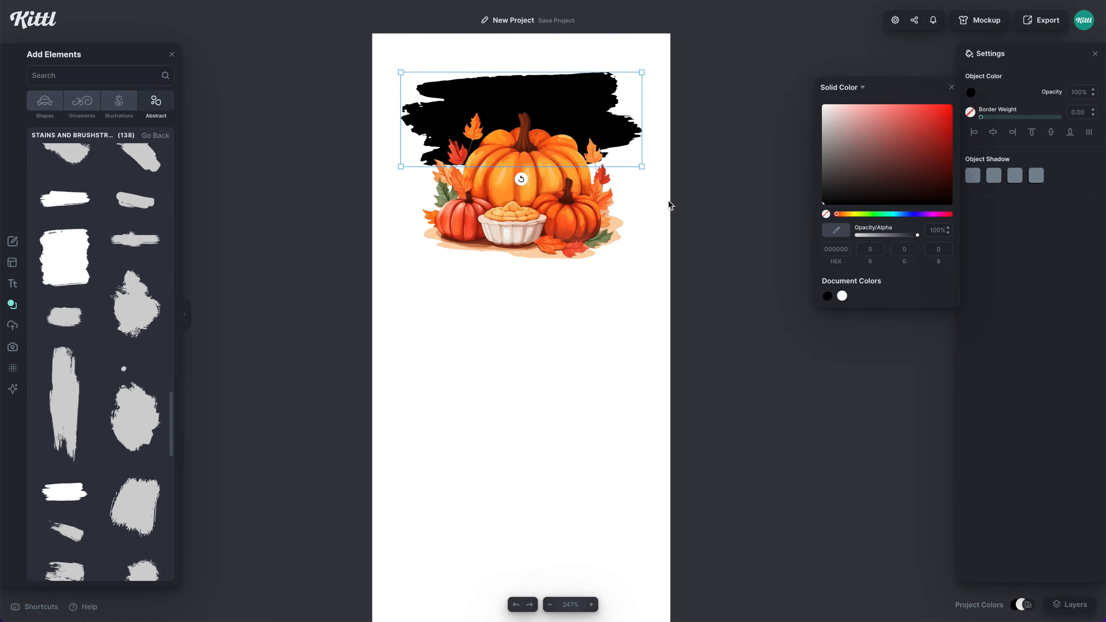
scroll(669, 204, "up", 5)
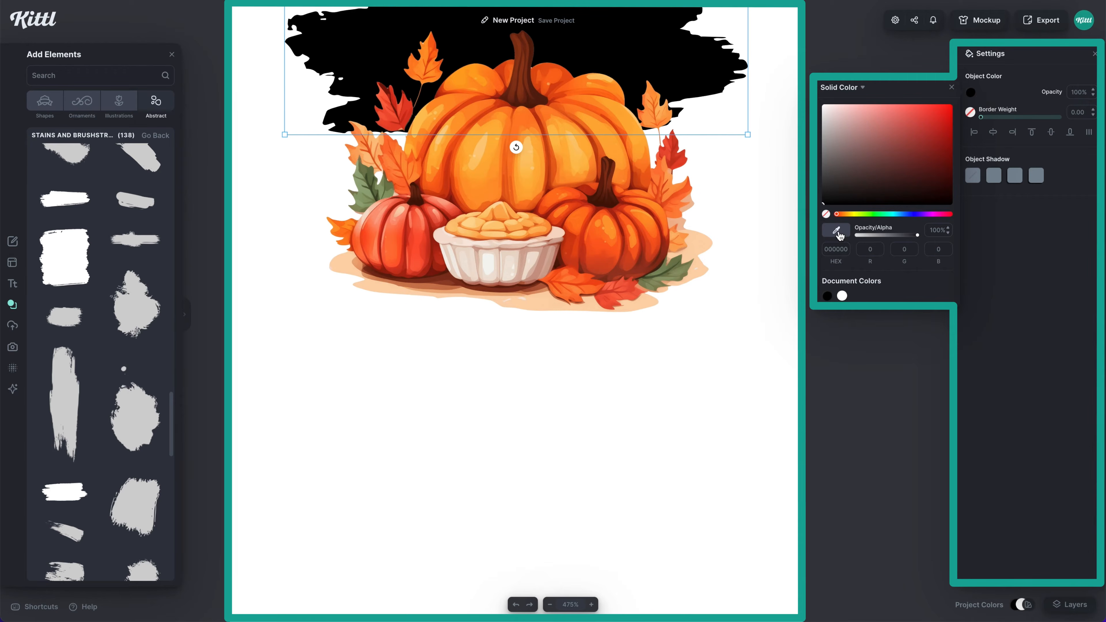
left_click(679, 274)
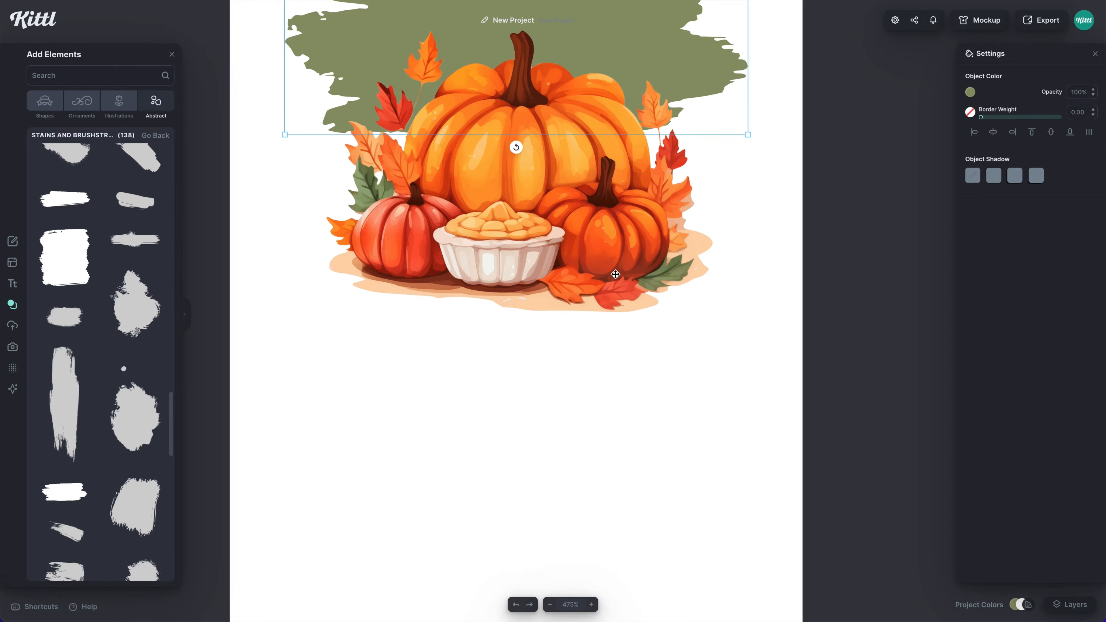
scroll(615, 274, "up", 4)
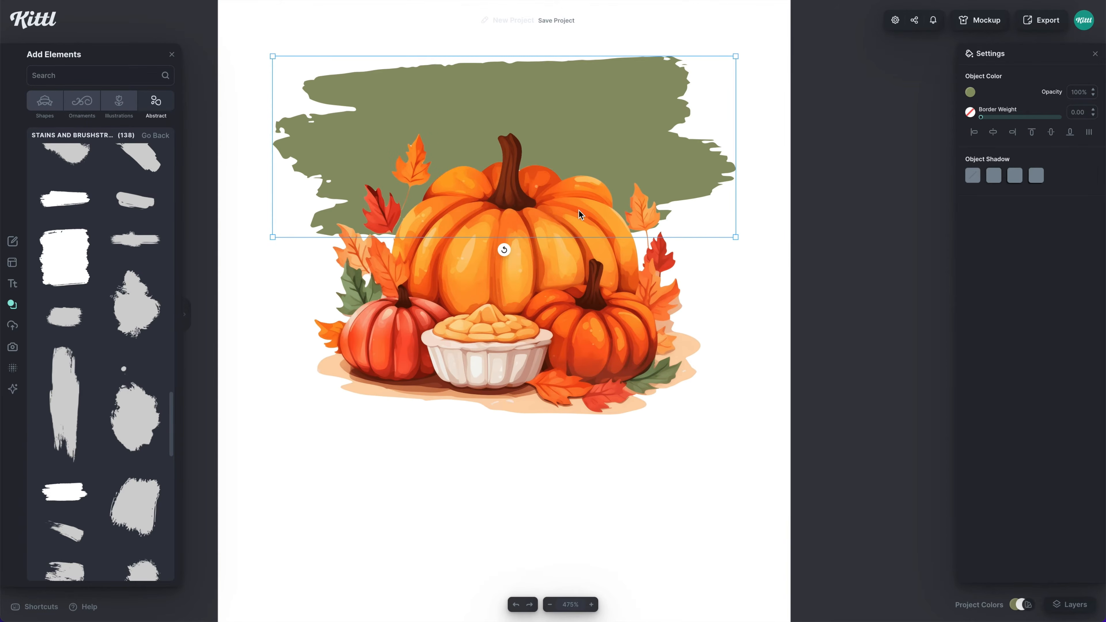
scroll(579, 212, "down", 3)
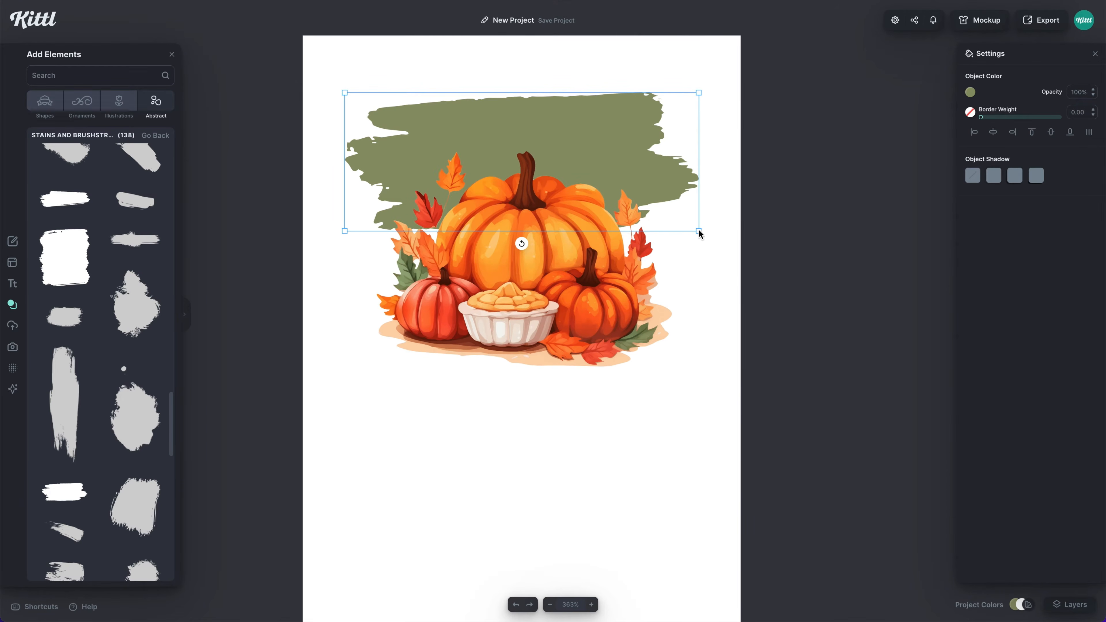
Stretch the olive brushstroke taller above and behind the pumpkins and set its opacity to 30%.
left_click_drag(701, 233, 699, 260)
left_click_drag(642, 167, 641, 183)
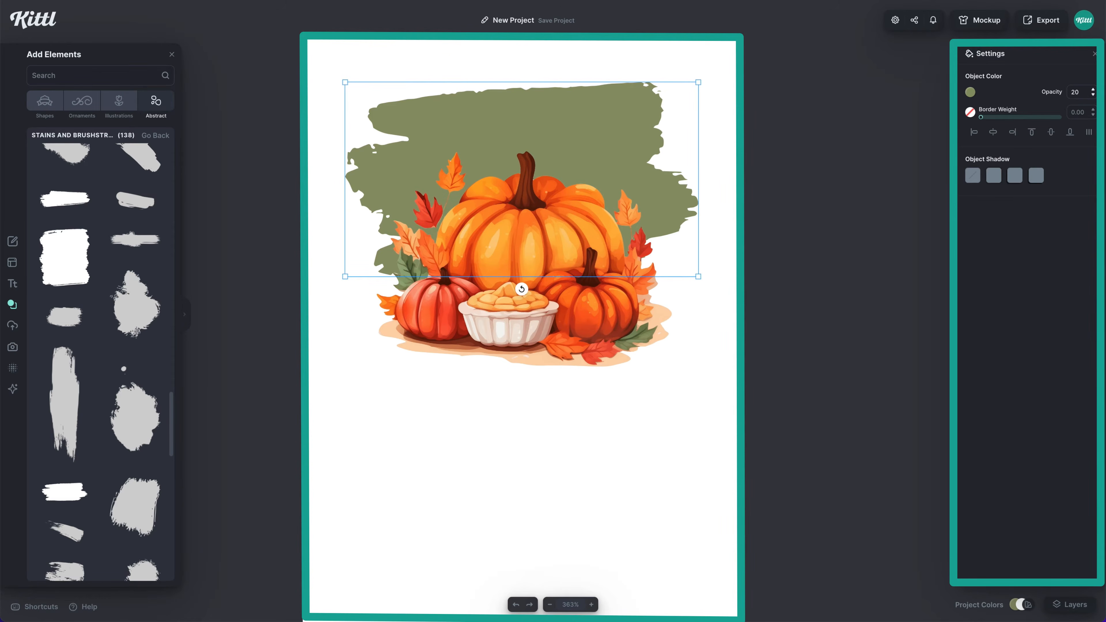
type("20")
key("Return")
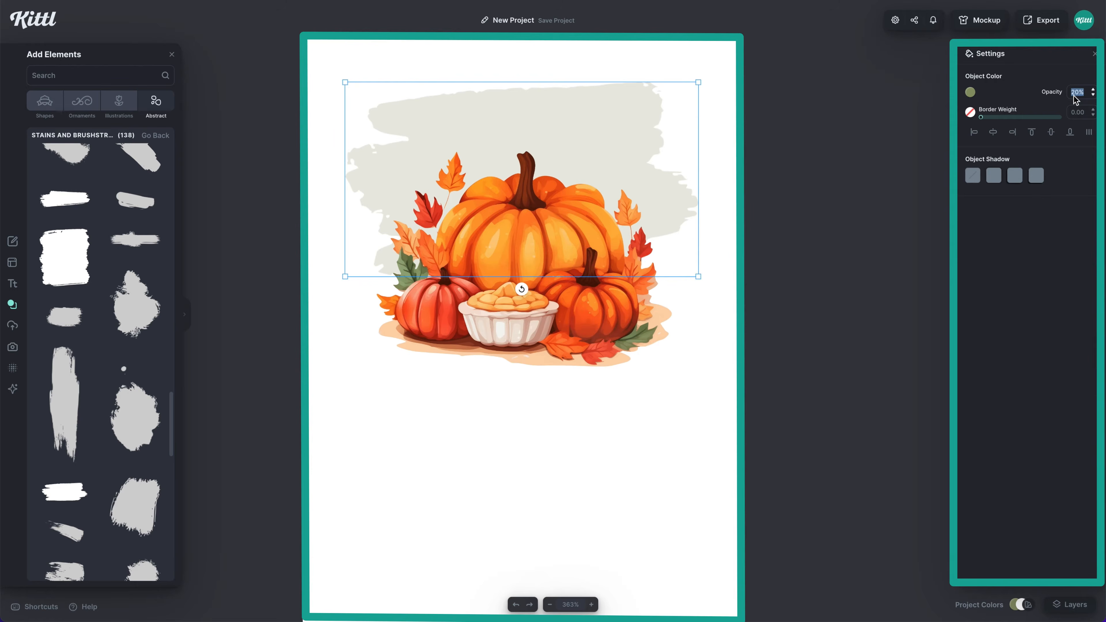
type("30")
key("Return")
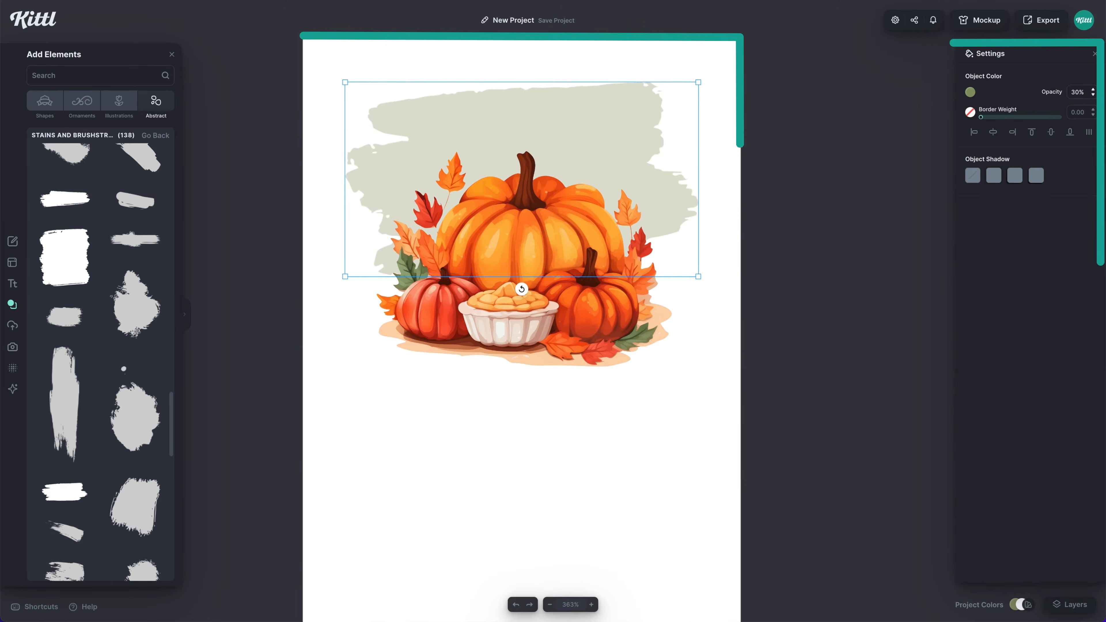
left_click(499, 407)
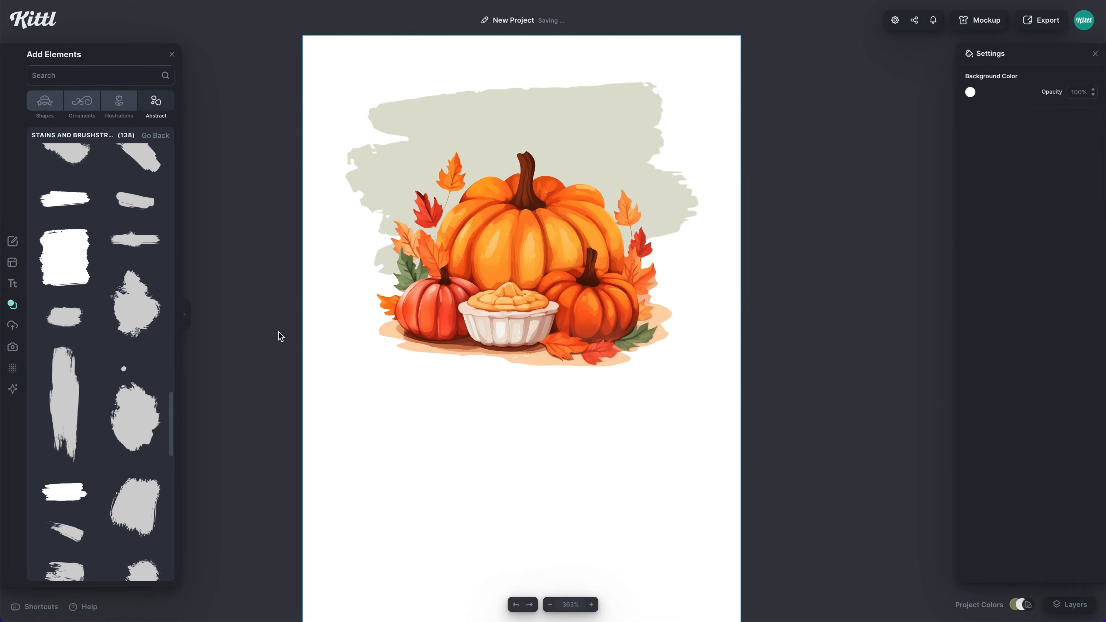
Add a headline reading "Menu" and place it just below the pumpkin illustration.
scroll(414, 478, "down", 1)
key("t")
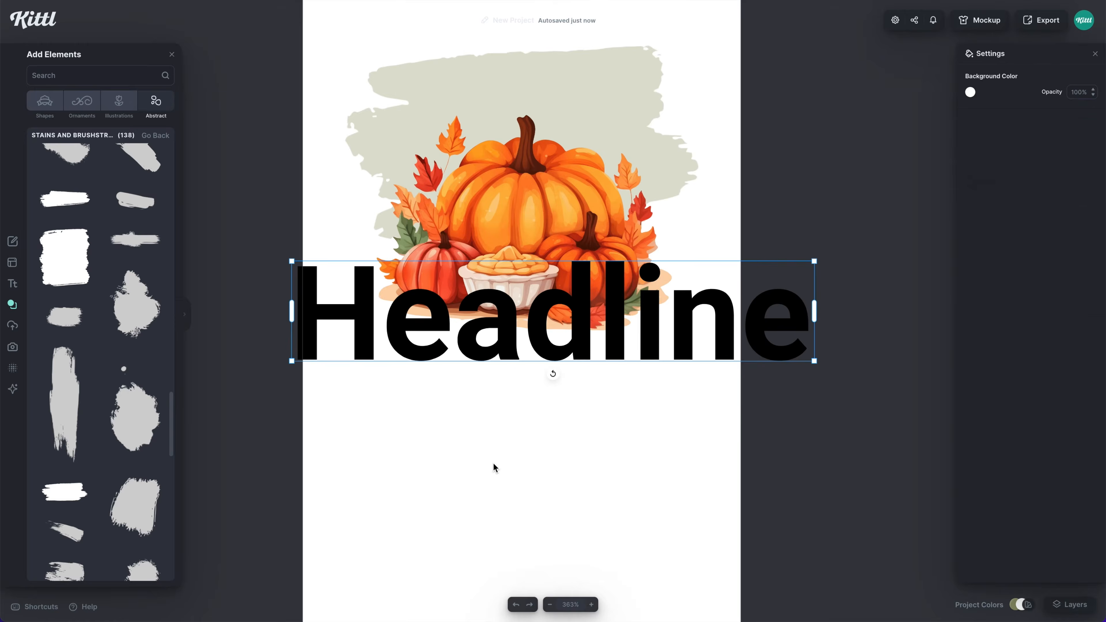
key("Escape")
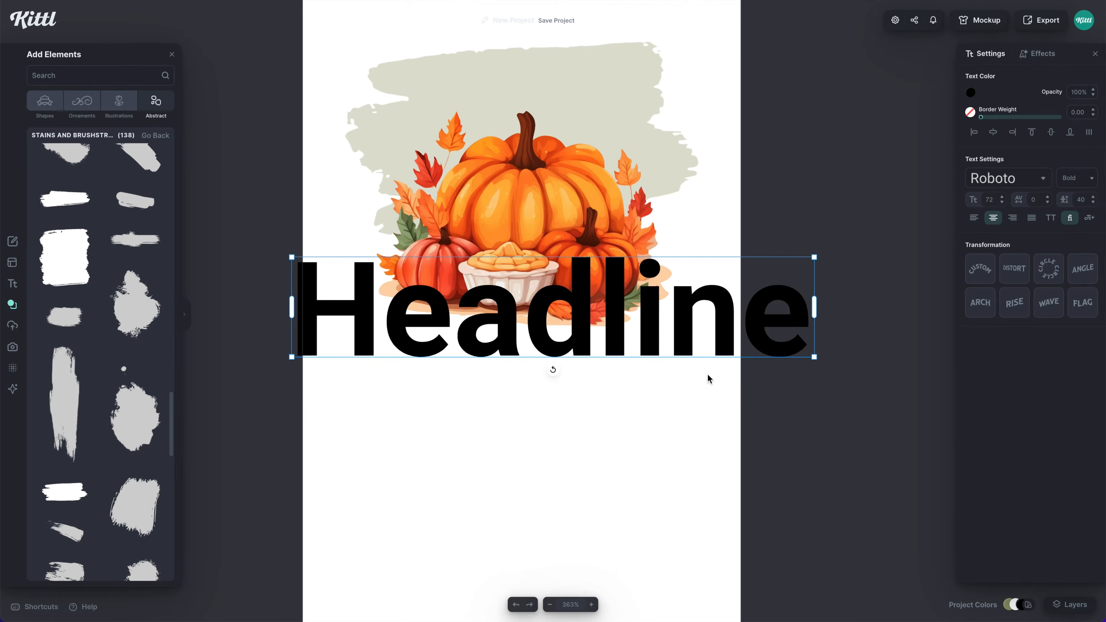
double_click(687, 340)
type("Menu")
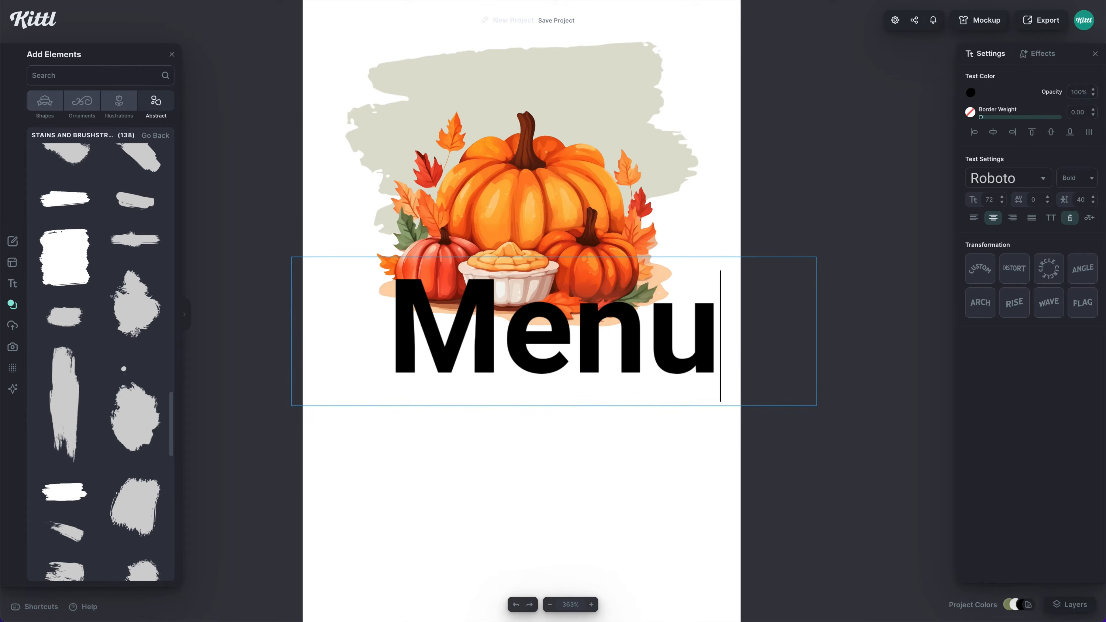
key("Escape")
left_click_drag(665, 316, 665, 368)
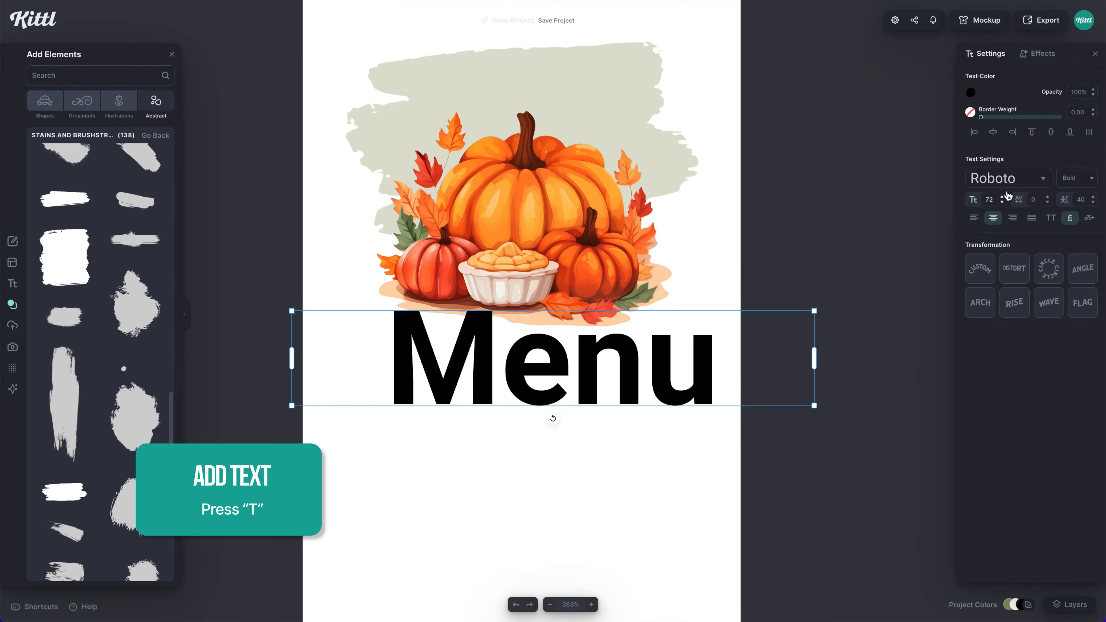
Set the Menu text in the Authorized Signature font and apply the Angle transformation.
left_click(1009, 181)
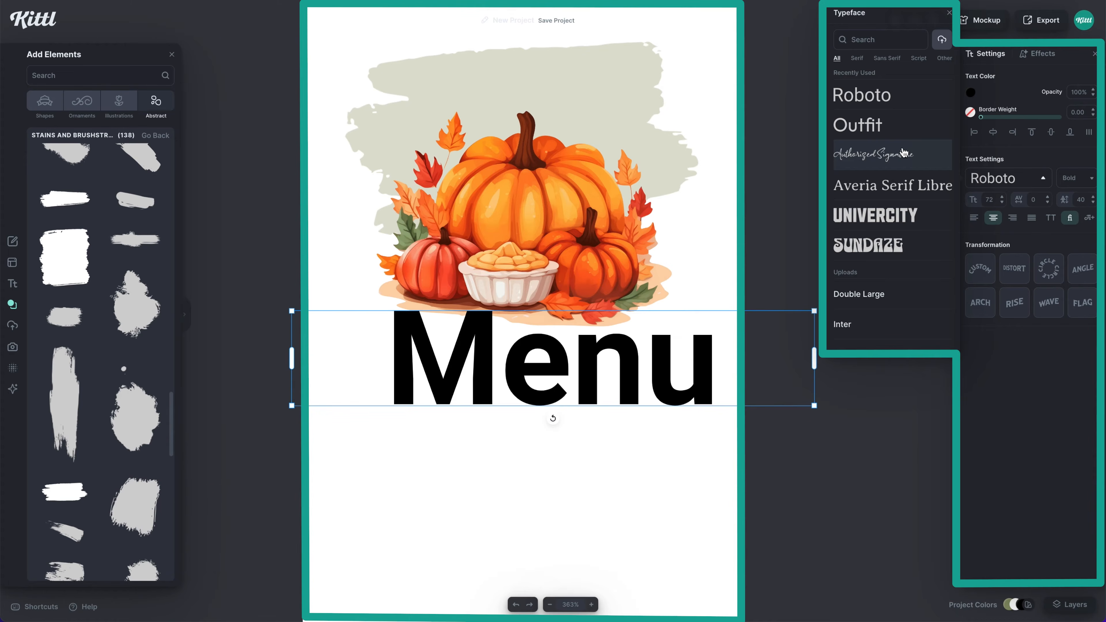
left_click(909, 161)
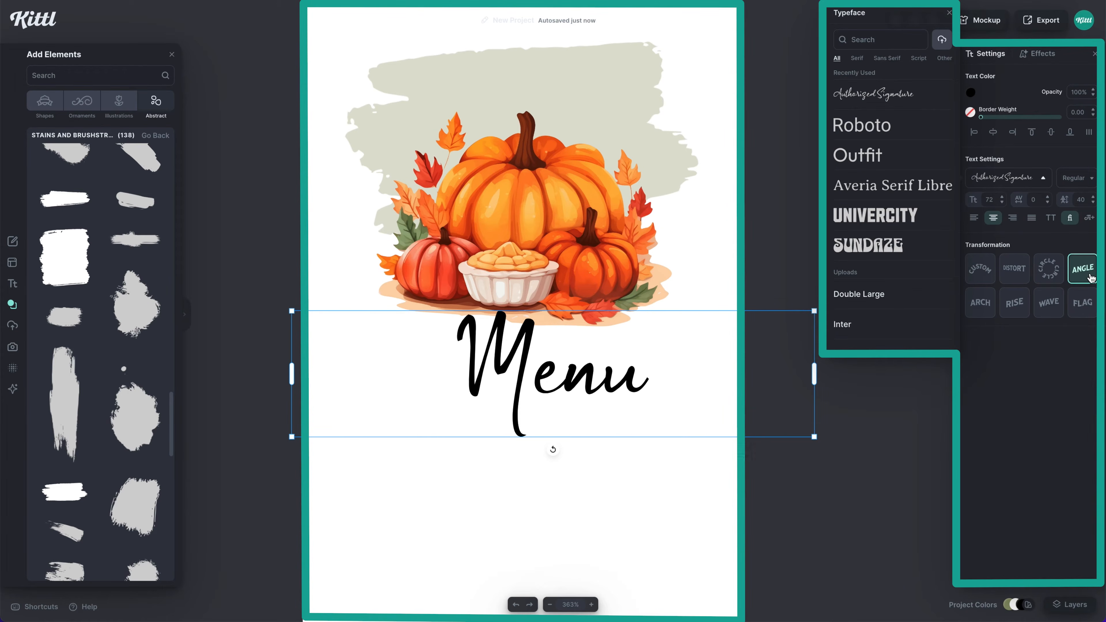
left_click(1089, 276)
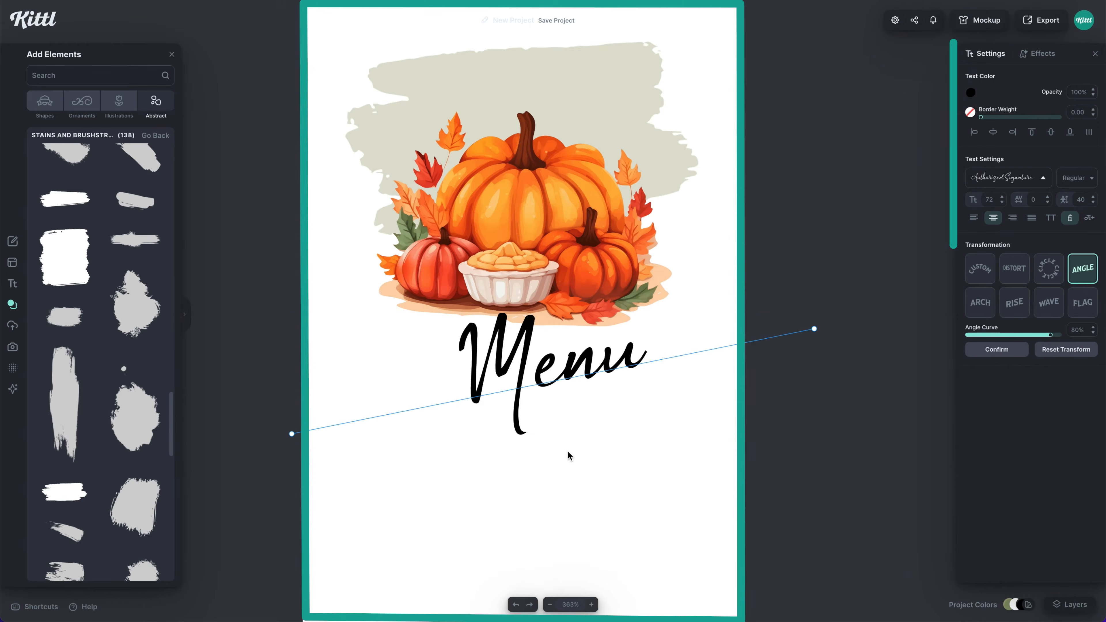
Move the slanted Menu text up over the brushstroke and the top of the large pumpkin, slightly left of its original alignment.
left_click_drag(602, 372, 603, 144)
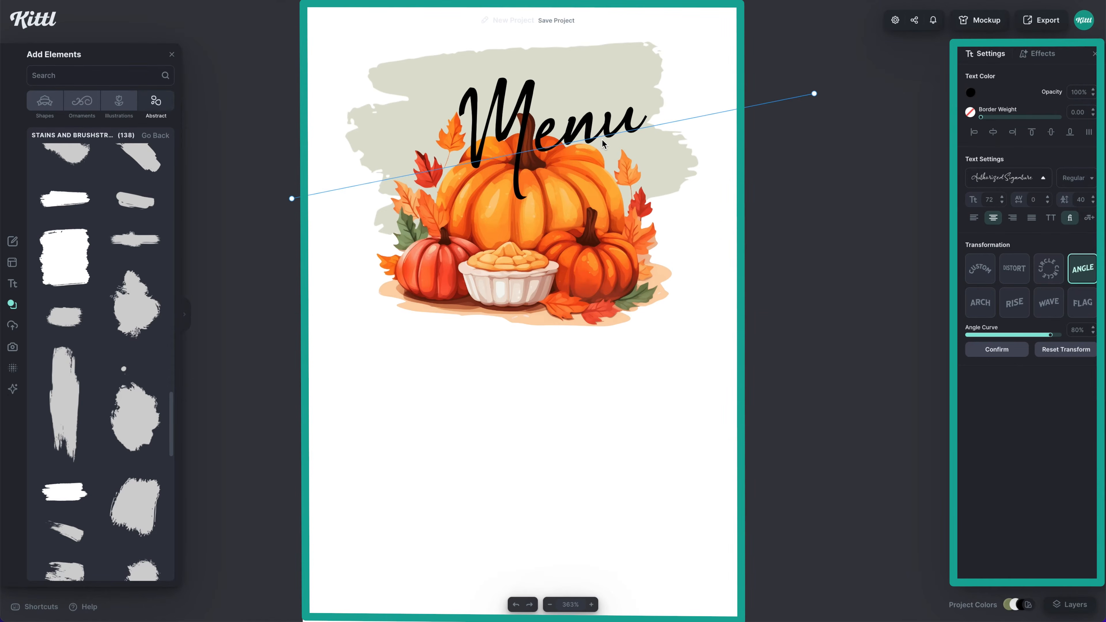
left_click(556, 256)
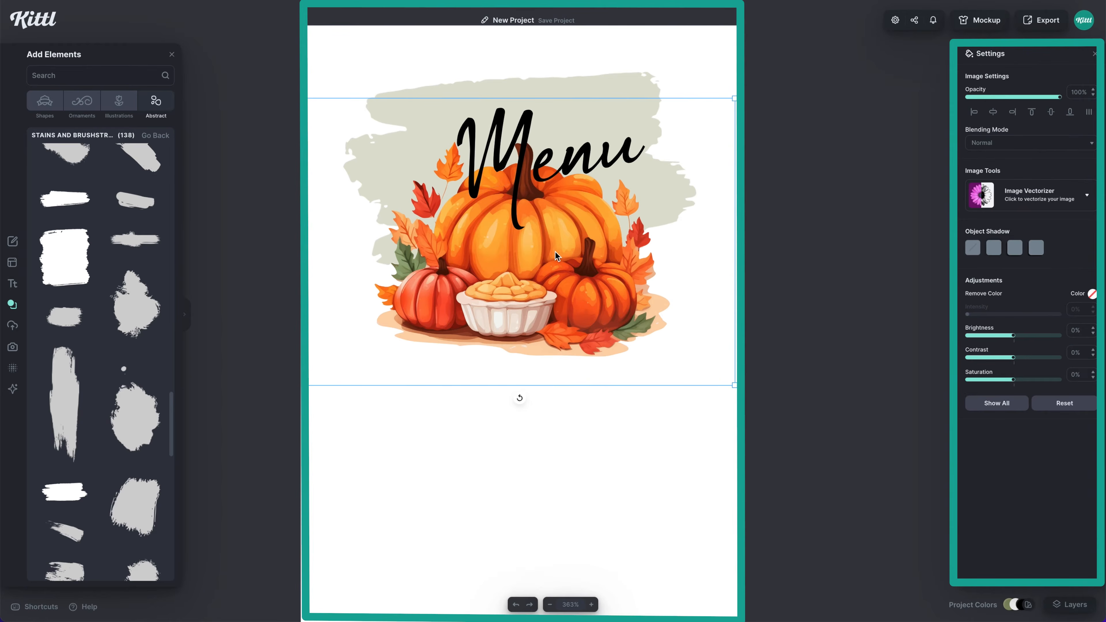
left_click(589, 151)
left_click_drag(587, 157, 572, 156)
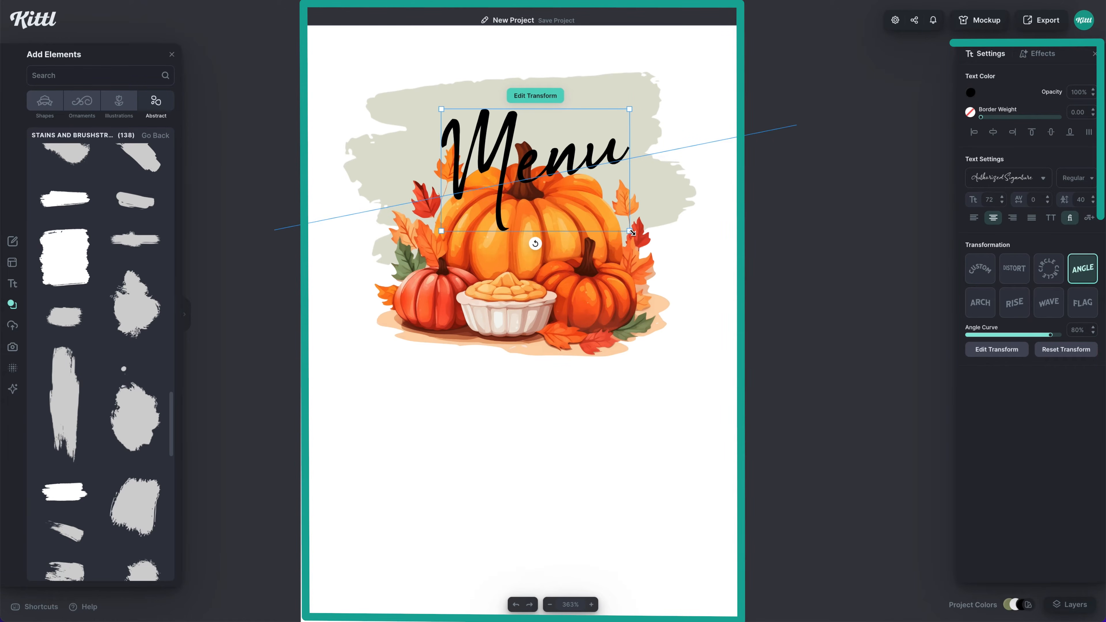
Enlarge the Menu text to font size 90 and color it white.
left_click_drag(630, 232, 650, 251)
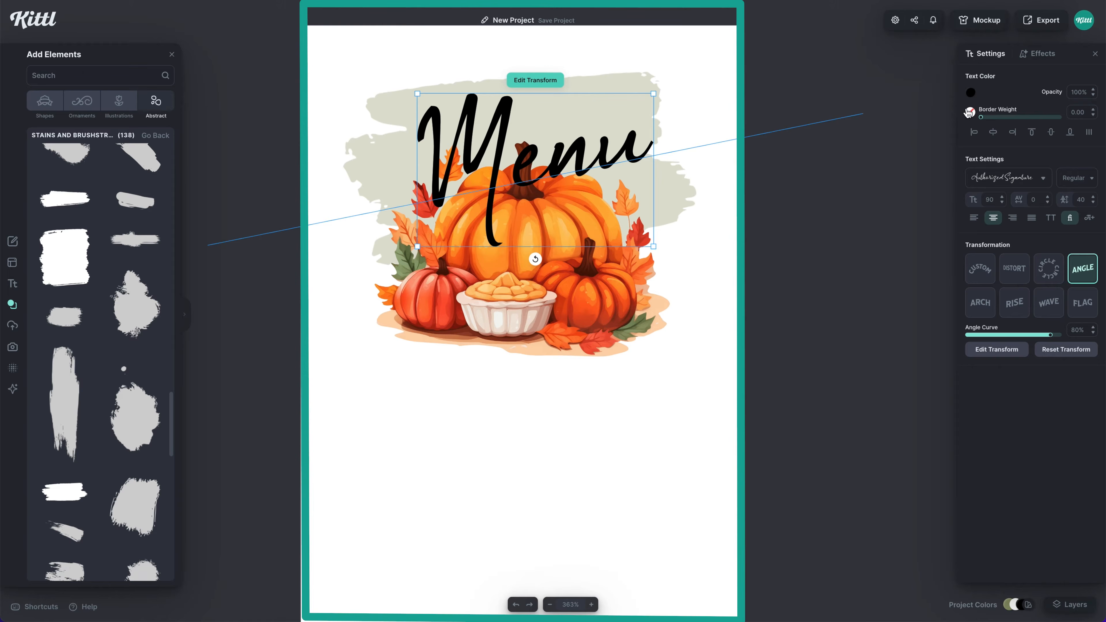
left_click(970, 93)
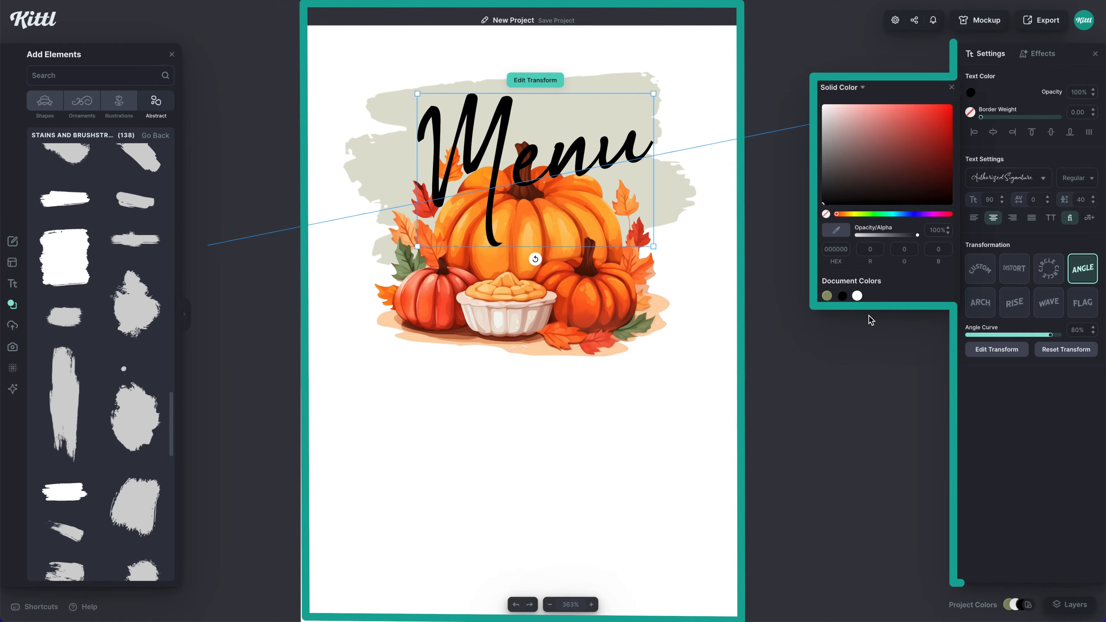
left_click(857, 297)
Bring the pumpkin illustration in front of the Menu text and move it slightly down.
left_click(544, 305)
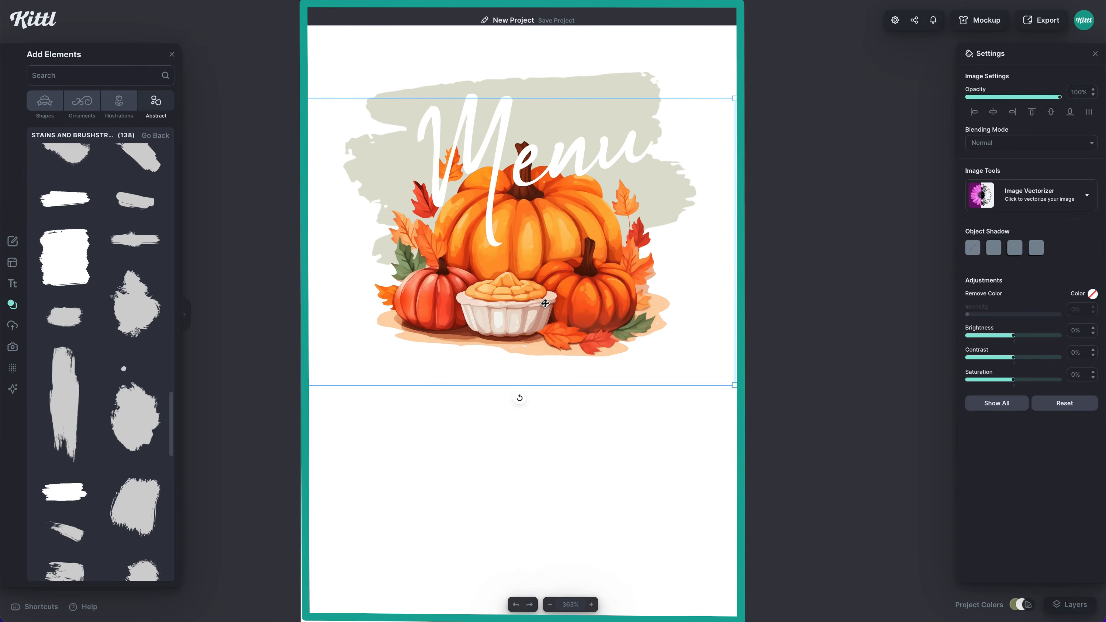
right_click(545, 303)
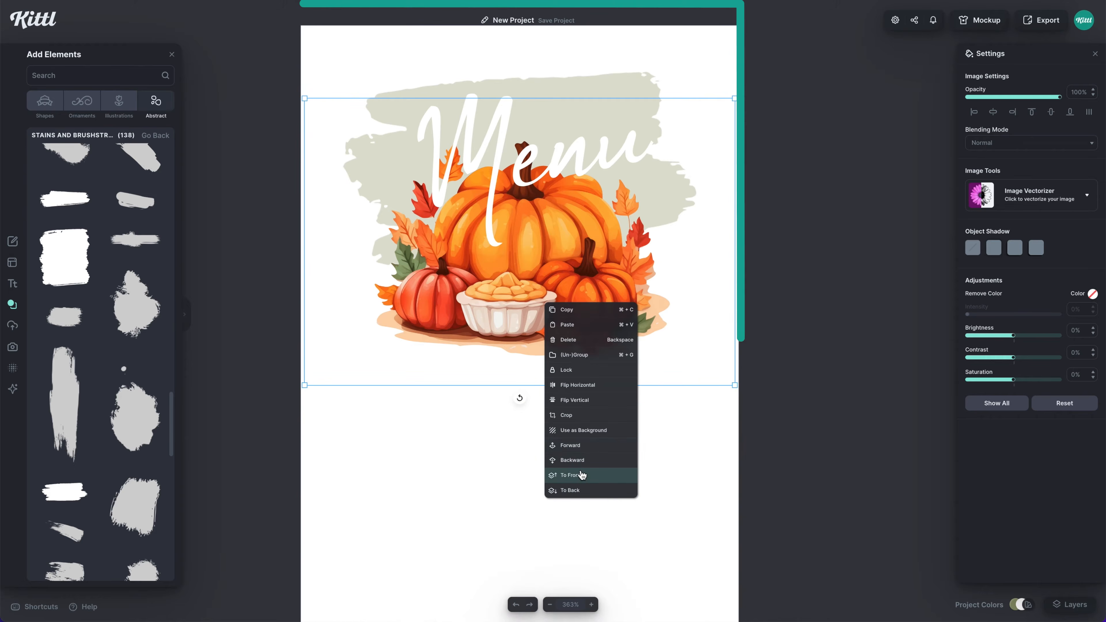
left_click(581, 472)
left_click_drag(538, 293, 538, 307)
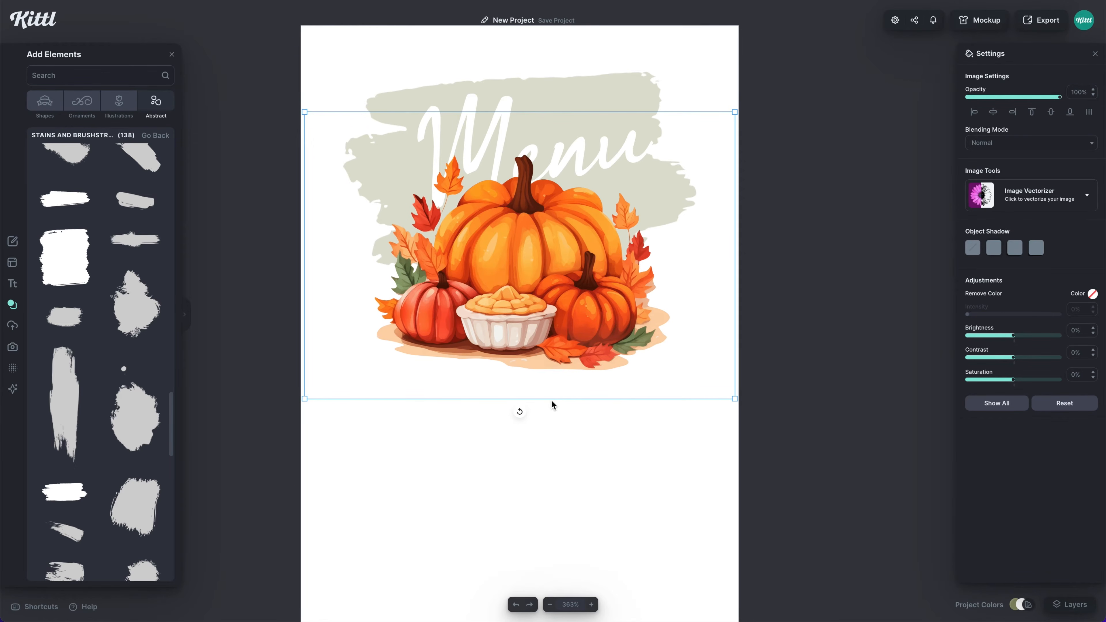
Enlarge the Menu text to font size 101 so it fills most of the brushstroke's width.
scroll(551, 405, "up", 1)
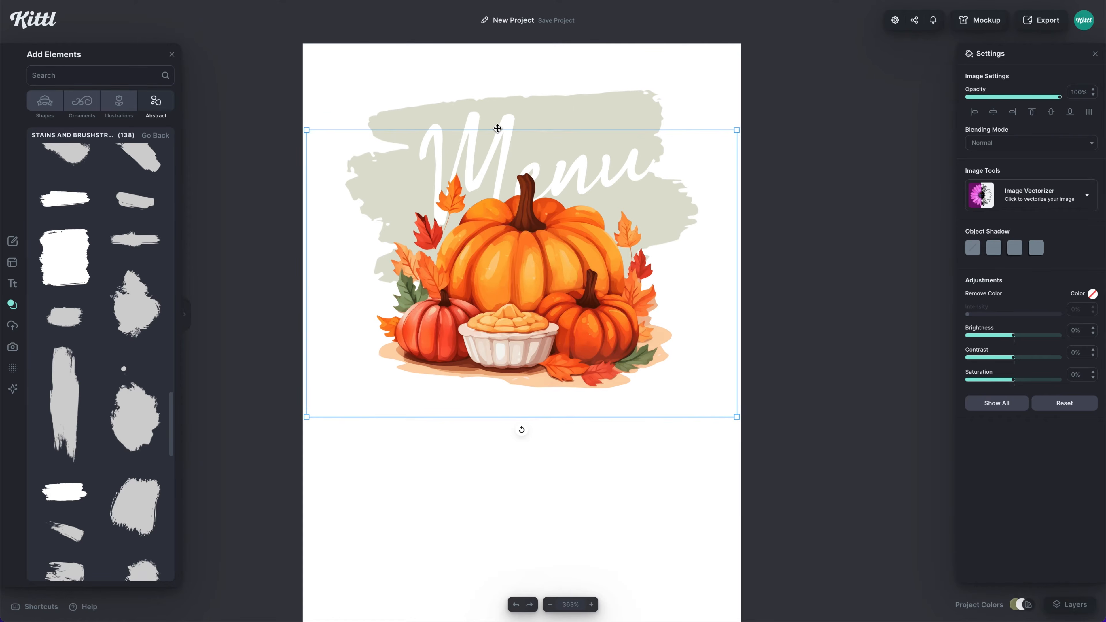
left_click(497, 128)
scroll(502, 129, "down", 1)
left_click_drag(631, 110, 636, 103)
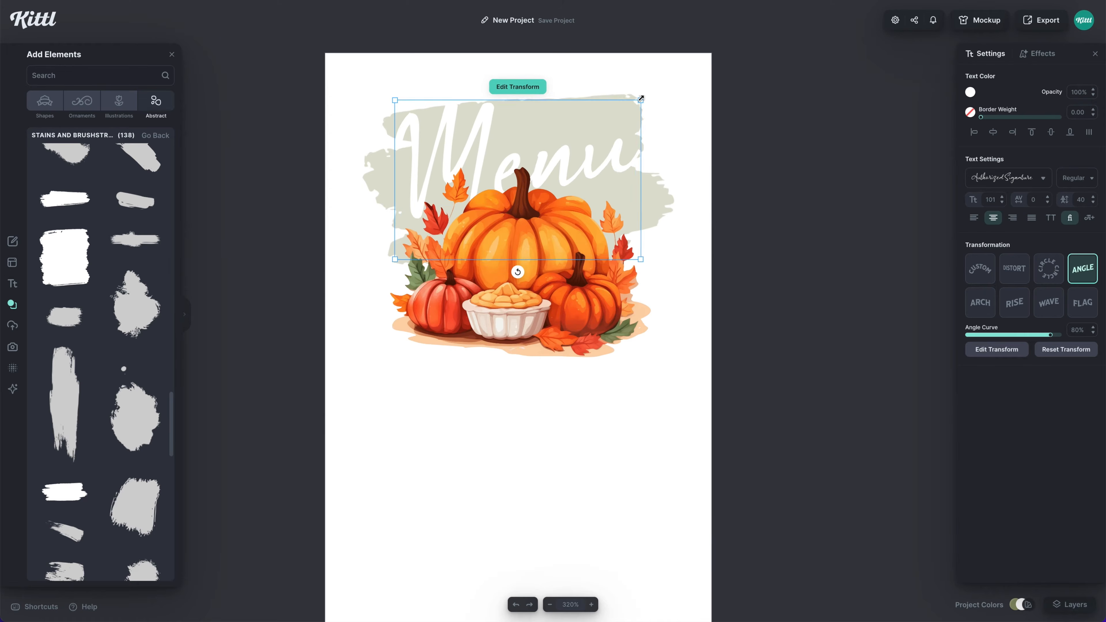
left_click(683, 268)
Add a new headline below the illustration and set it in the Outfit font.
scroll(683, 268, "down", 4)
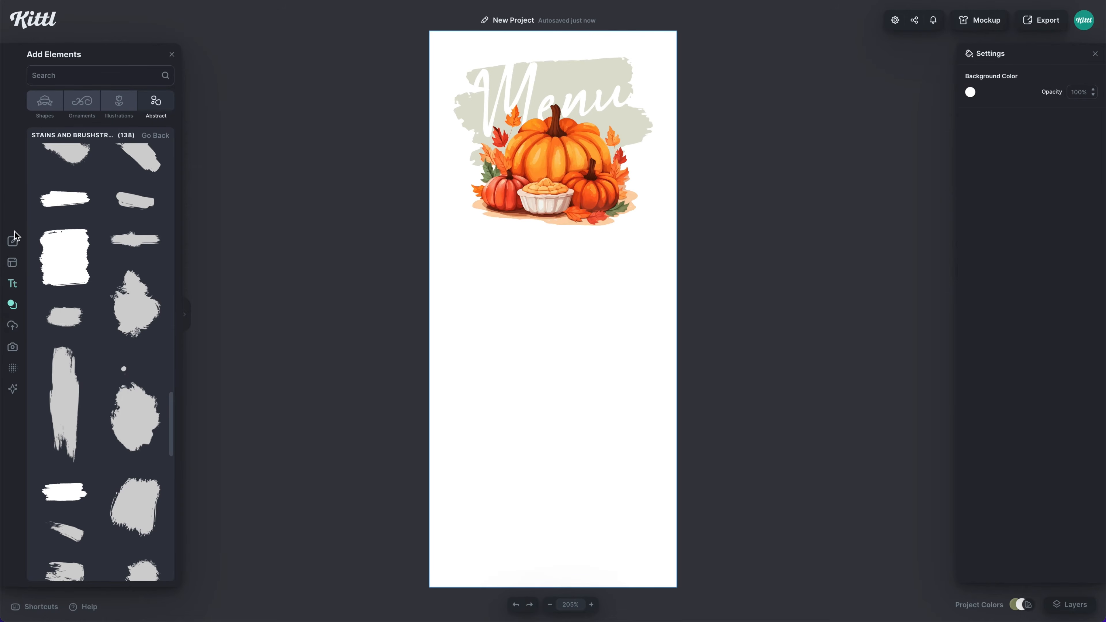
left_click(15, 290)
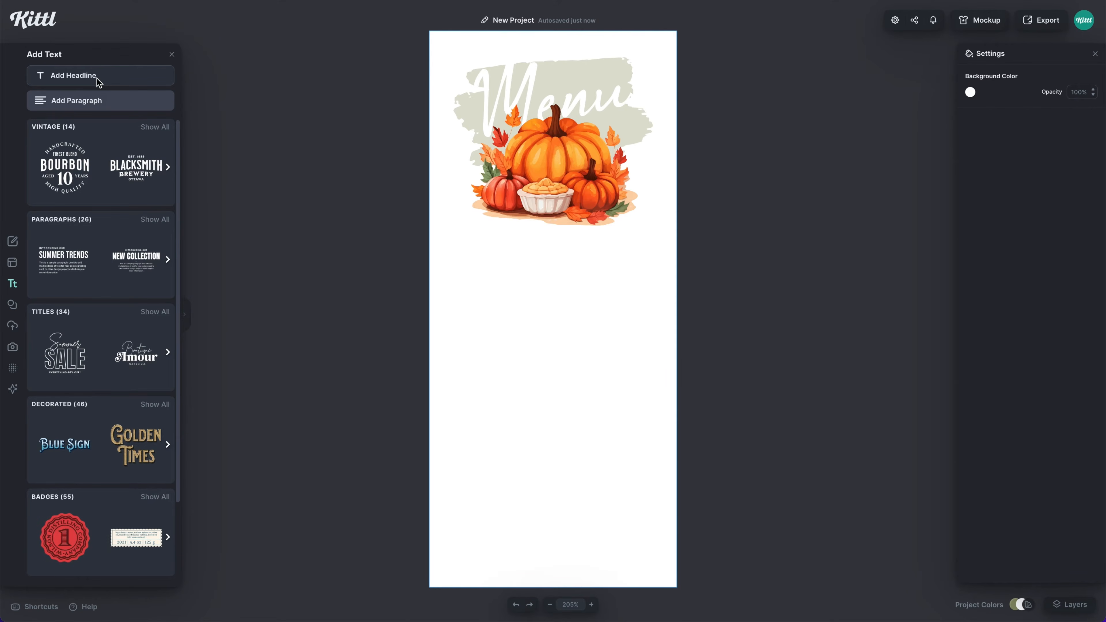
left_click(98, 76)
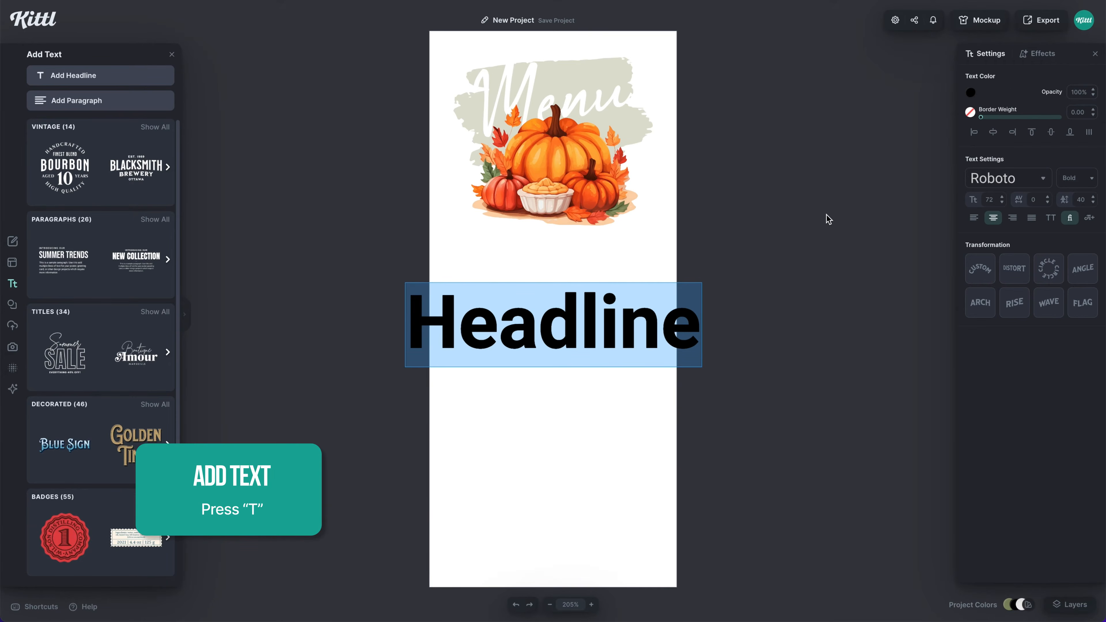
left_click(990, 186)
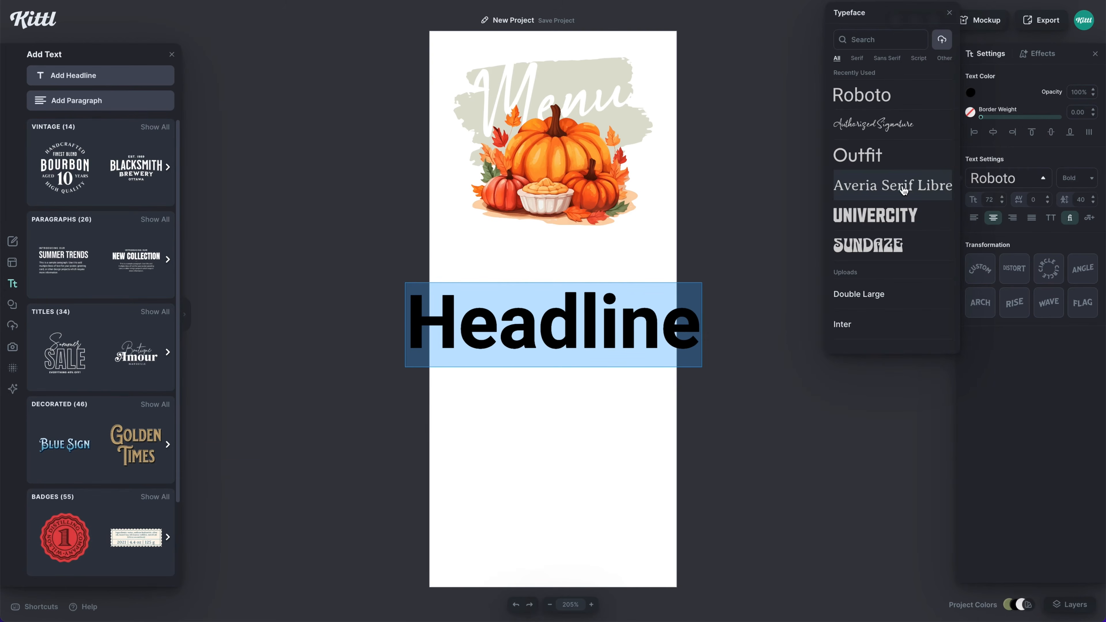
left_click(892, 157)
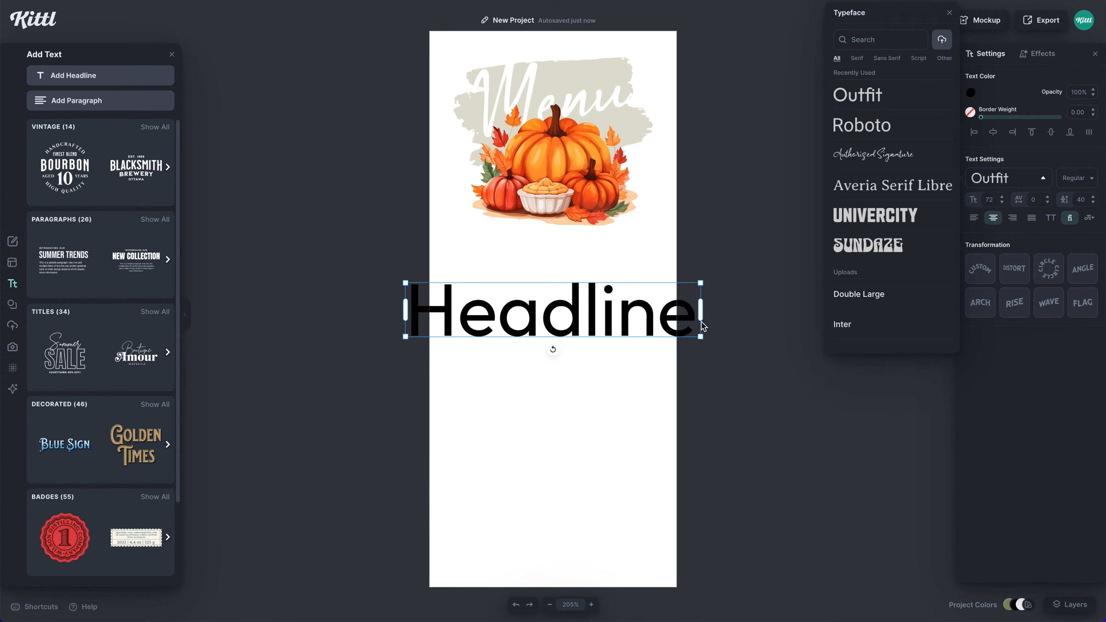
Reduce the new headline to font size 12 and move it up closer to the illustration.
left_click(701, 338)
left_click_drag(628, 327, 612, 321)
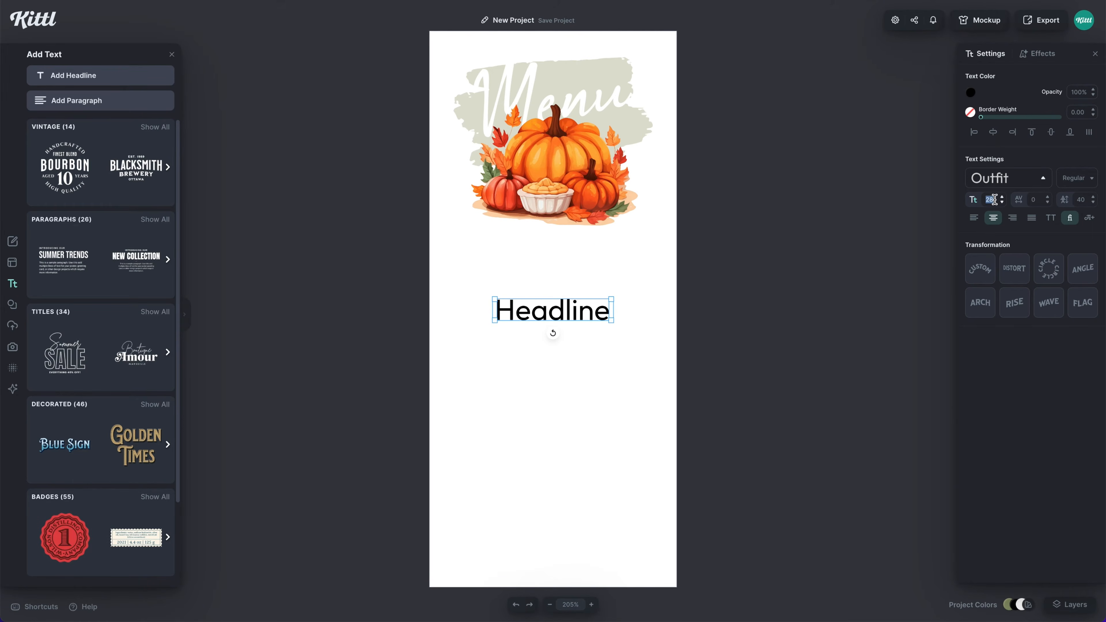
type("12")
key("Tab")
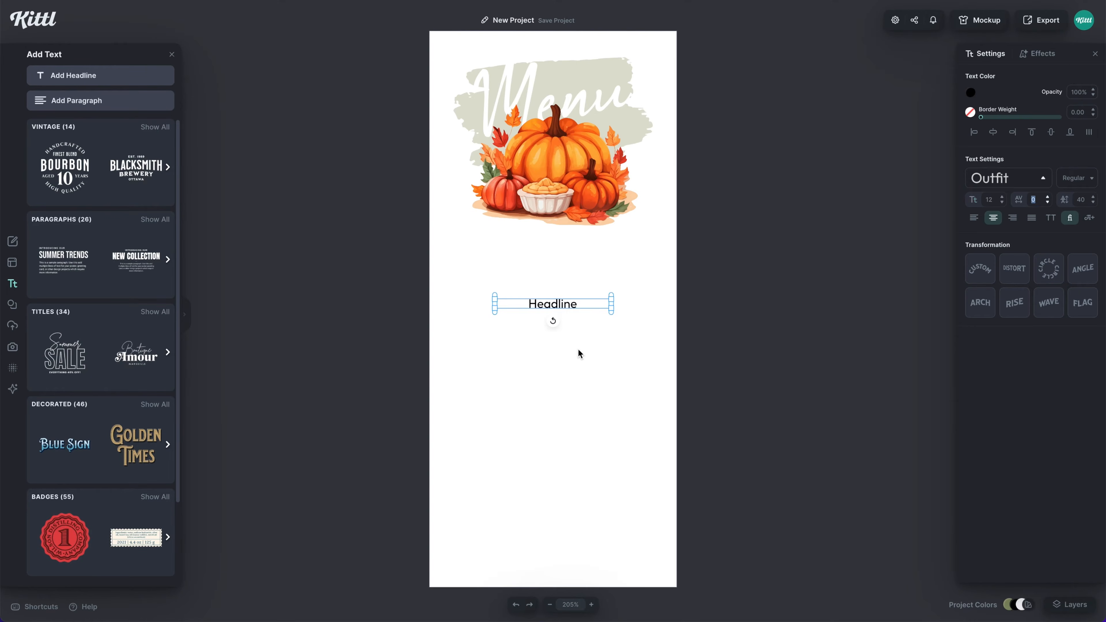
scroll(578, 352, "up", 5)
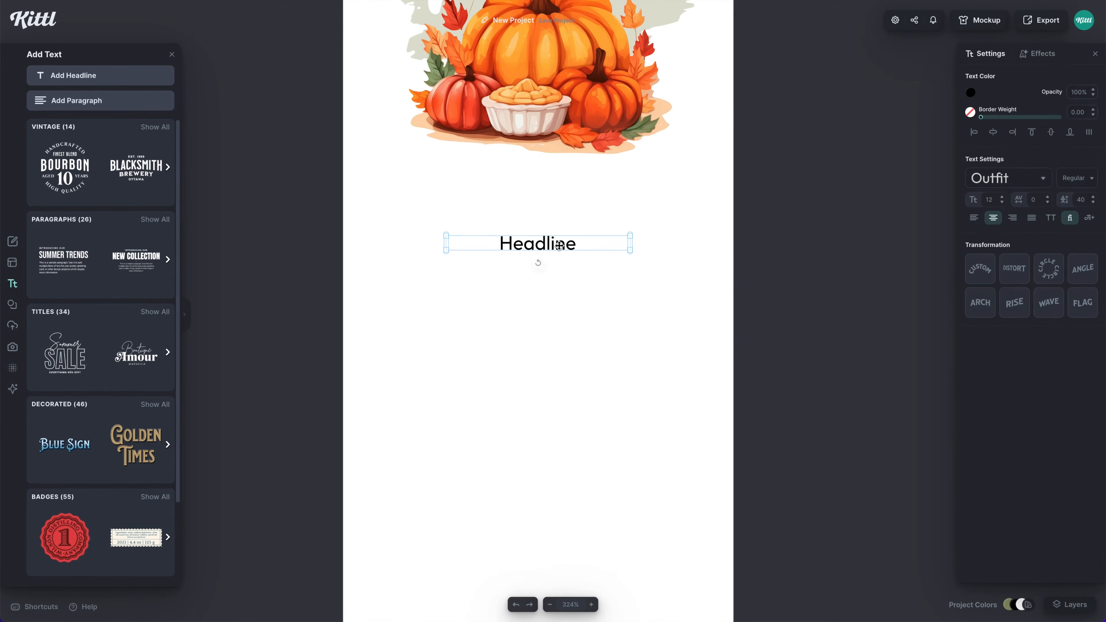
left_click_drag(560, 248, 560, 222)
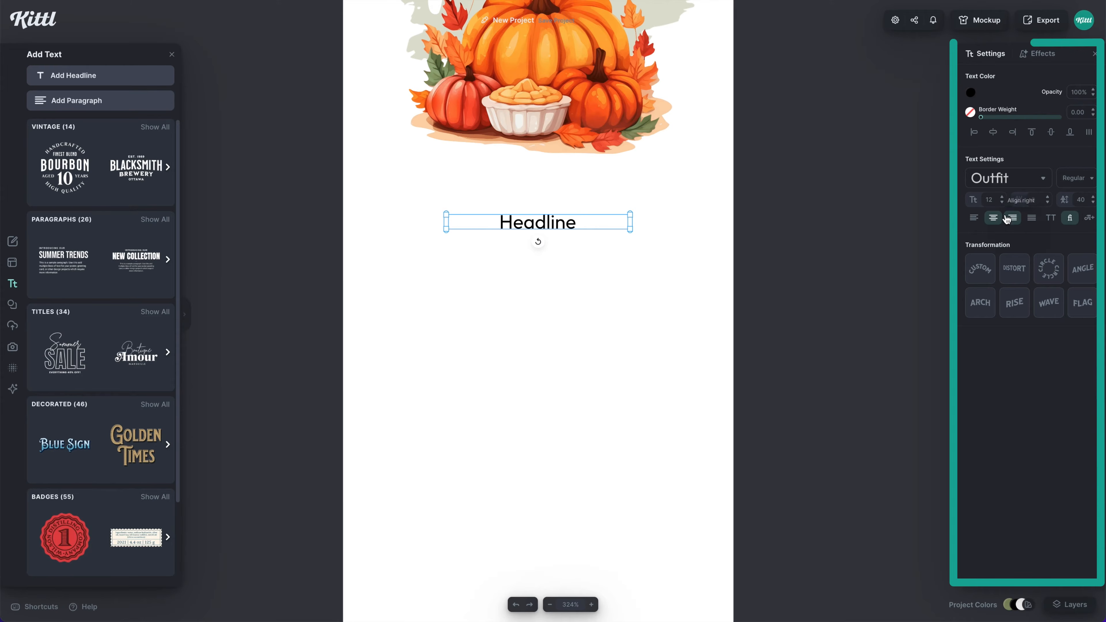
Make the small headline all uppercase and set its letter spacing to 100.
left_click(1054, 219)
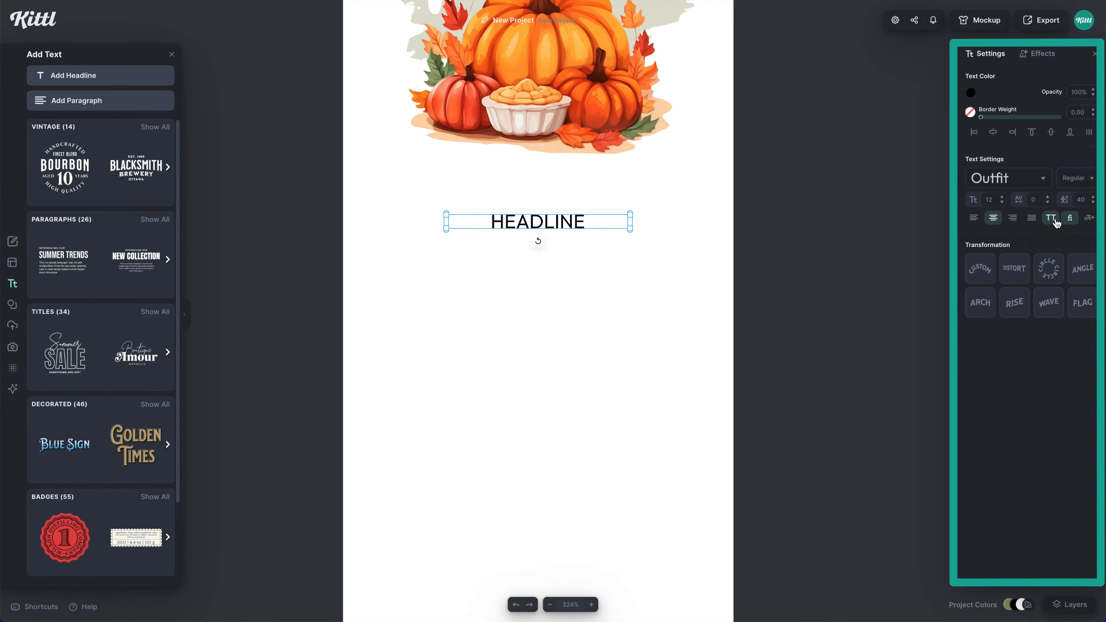
left_click(1034, 200)
type("90")
key("Up")
Replace the small headline's text with "starters".
double_click(576, 214)
double_click(576, 225)
key("BackSpace")
type("starters")
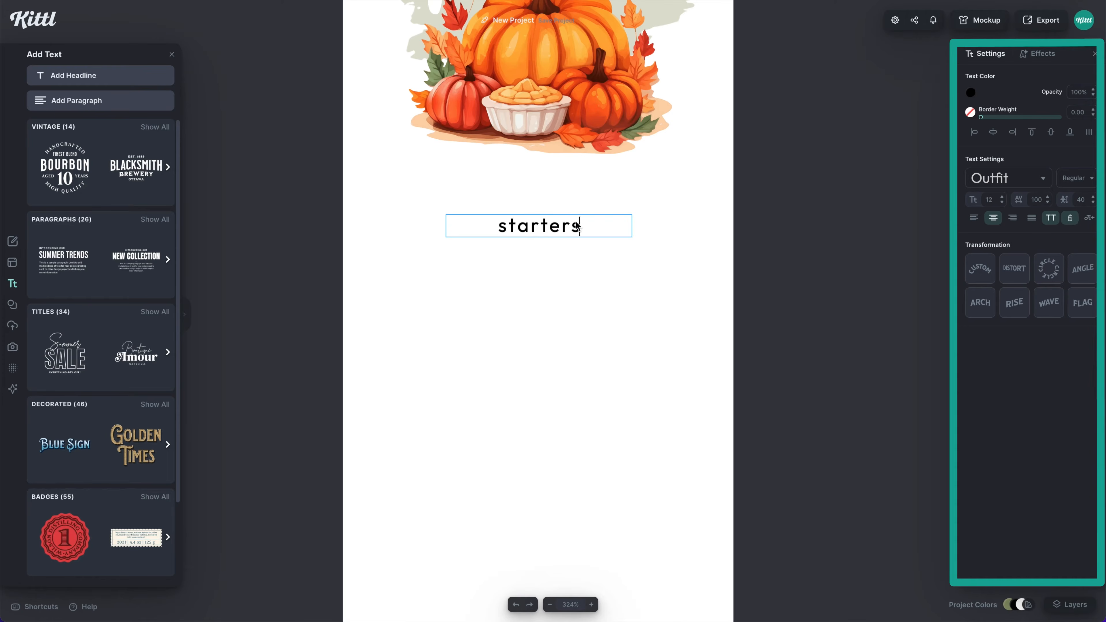
key("Escape")
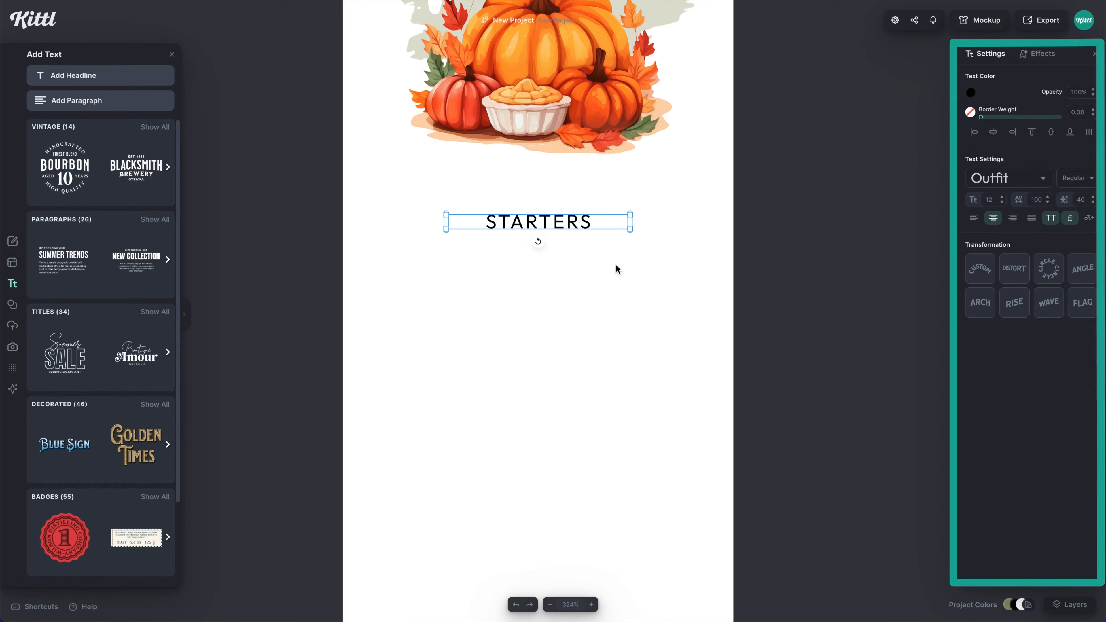
Duplicate the STARTERS heading directly below it as text without uppercase formatting at font size 9.
left_click_drag(582, 227, 581, 261)
left_click(1051, 218)
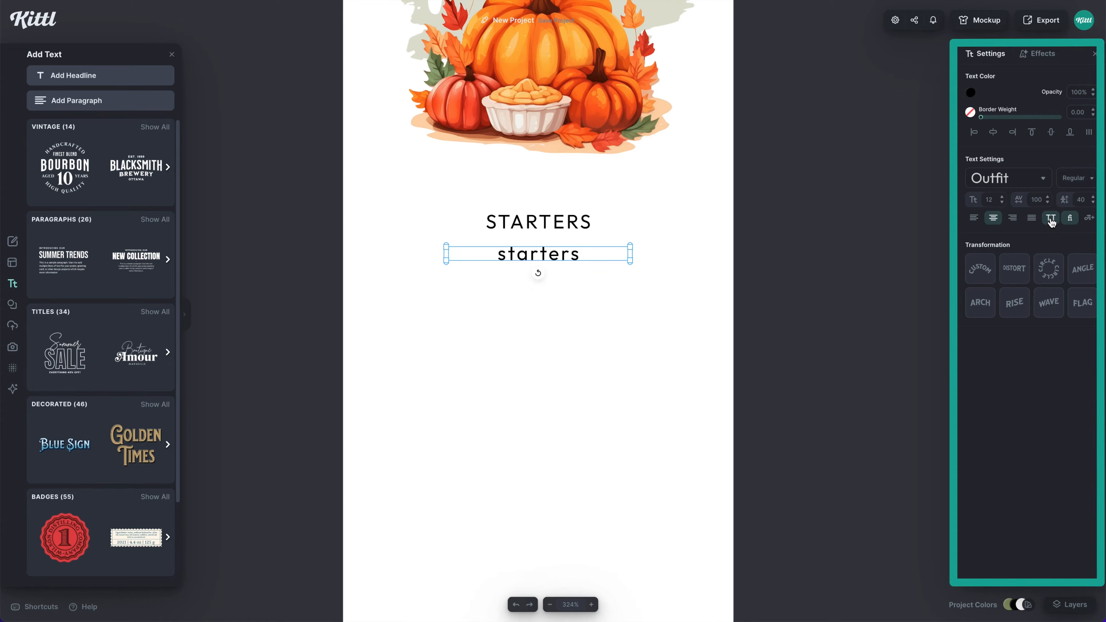
left_click(1038, 199)
left_click(999, 199)
type("9")
key("Tab")
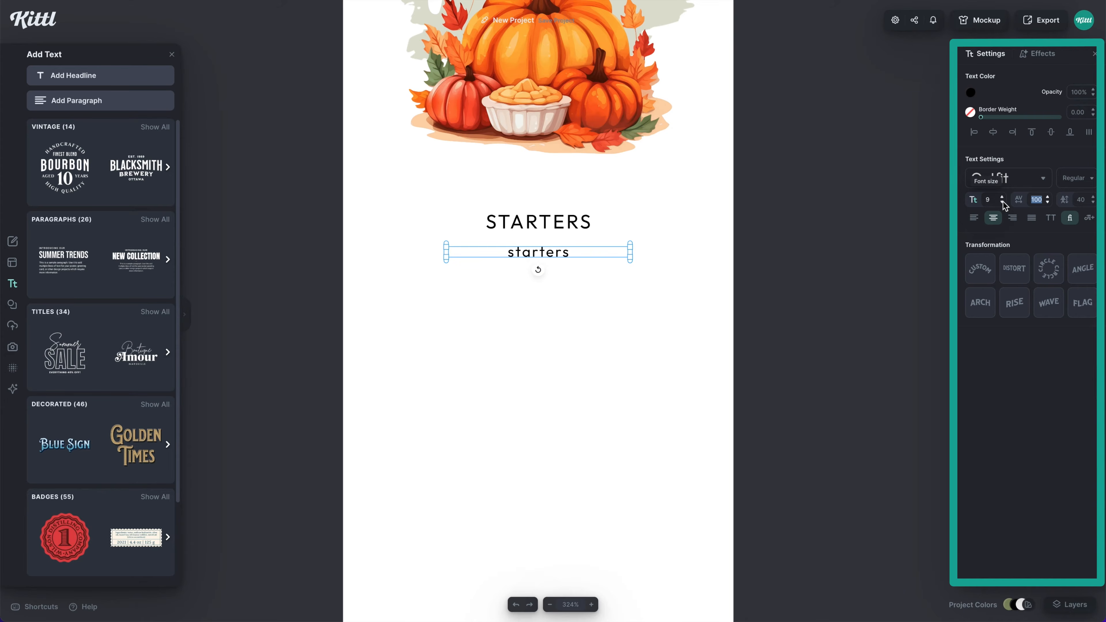
Set the lower text's letter spacing to 50 and replace it with Stuffed Mushrooms, Cheese and Charcuterie Board, Pumpkin Chili Soup in a wider text box.
type("50")
key("Tab")
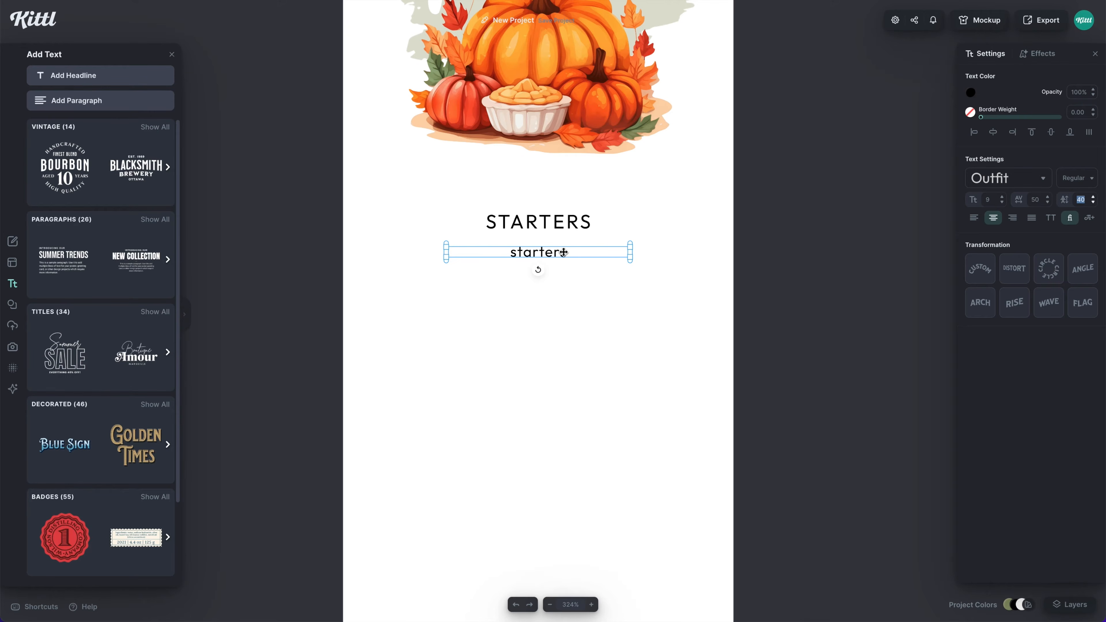
double_click(563, 251)
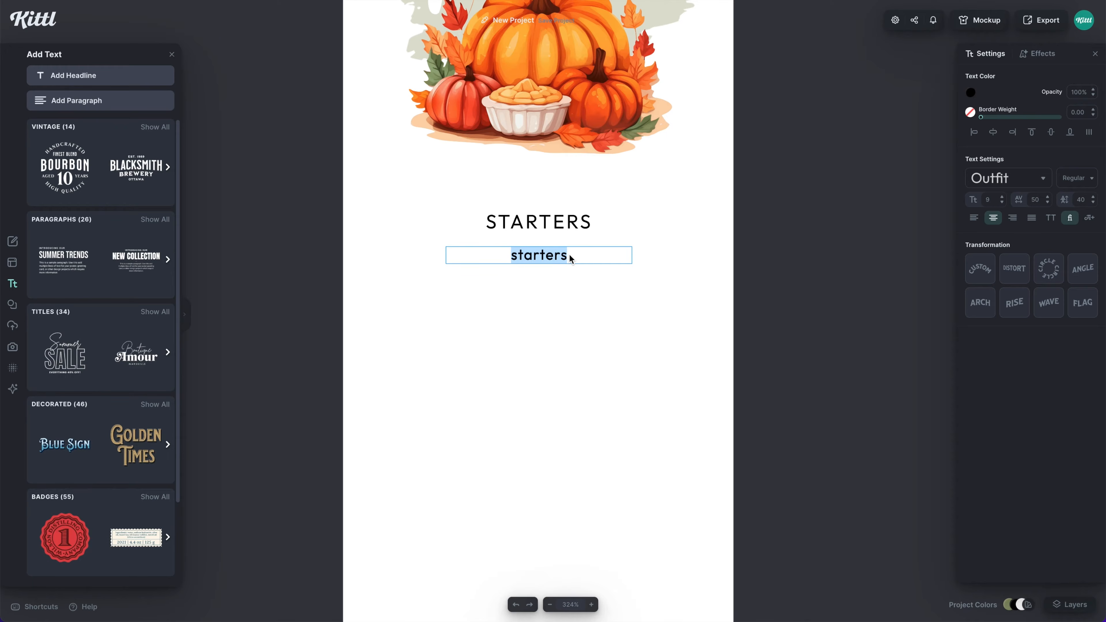
type("Stuffed Mushrooms Cheese and Charcuterie Board Pumpkin Chili Soup")
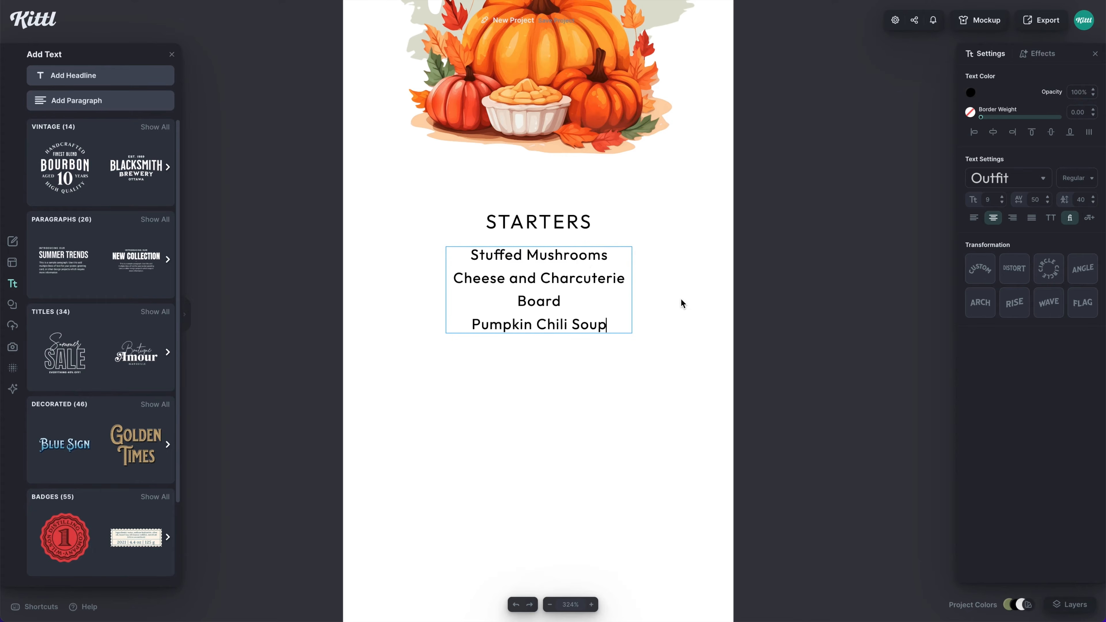
key("Escape")
left_click_drag(630, 286, 664, 289)
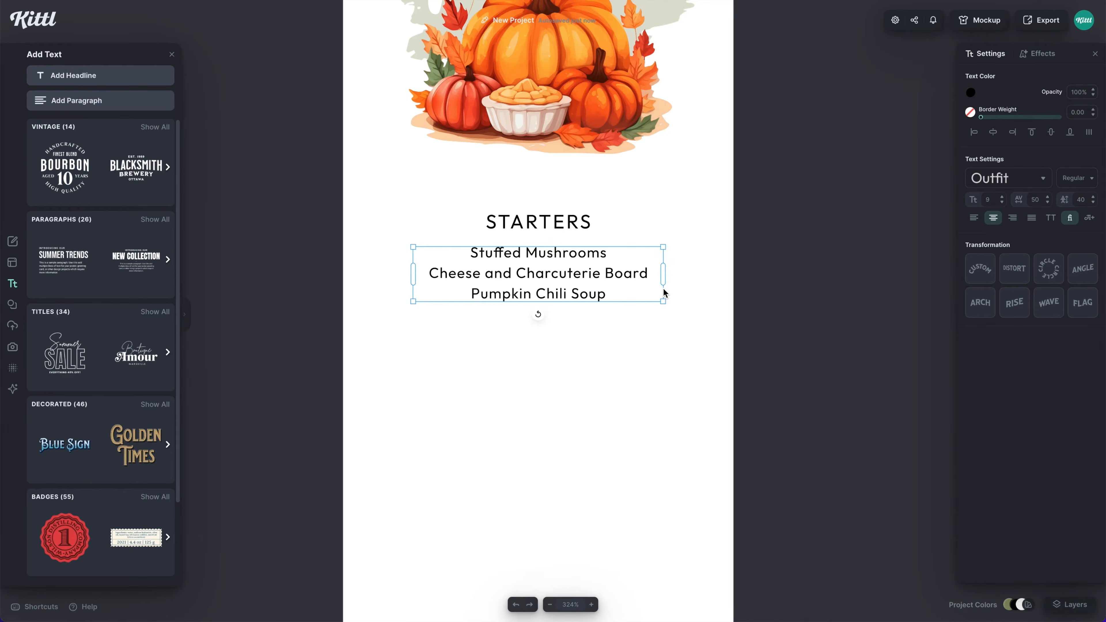
Colour the starters dish list dark brown, sampled from the stem of the small pumpkin in the illustration.
scroll(652, 312, "down", 3)
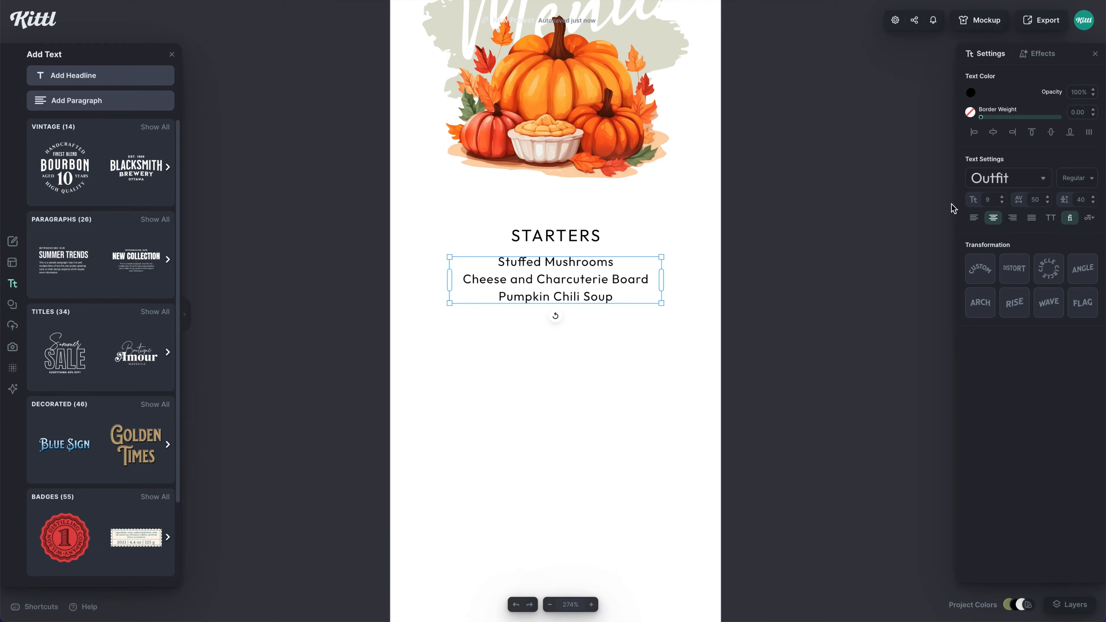
left_click(970, 94)
left_click(837, 231)
scroll(603, 110, "up", 5)
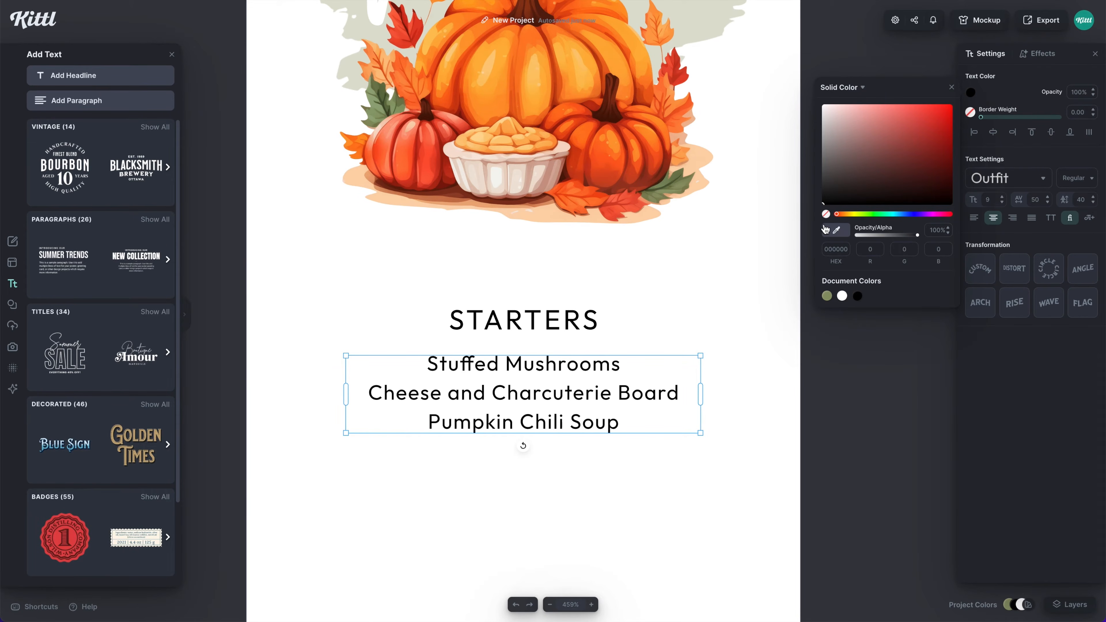
left_click(614, 117)
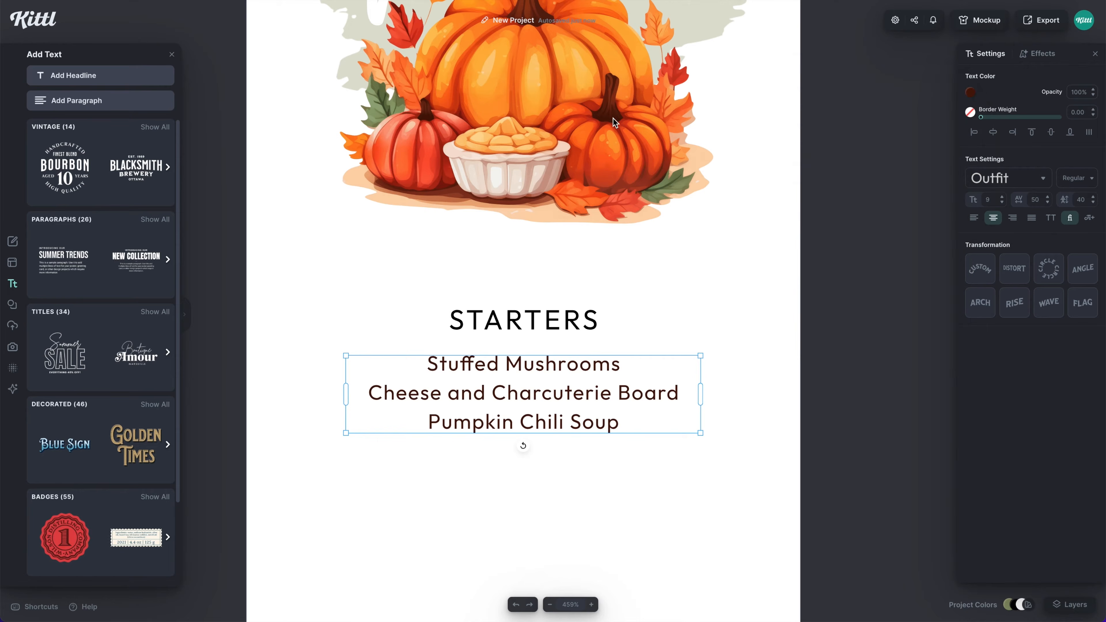
Recolour the STARTERS heading with the olive green document colour 8d966a.
left_click(580, 321)
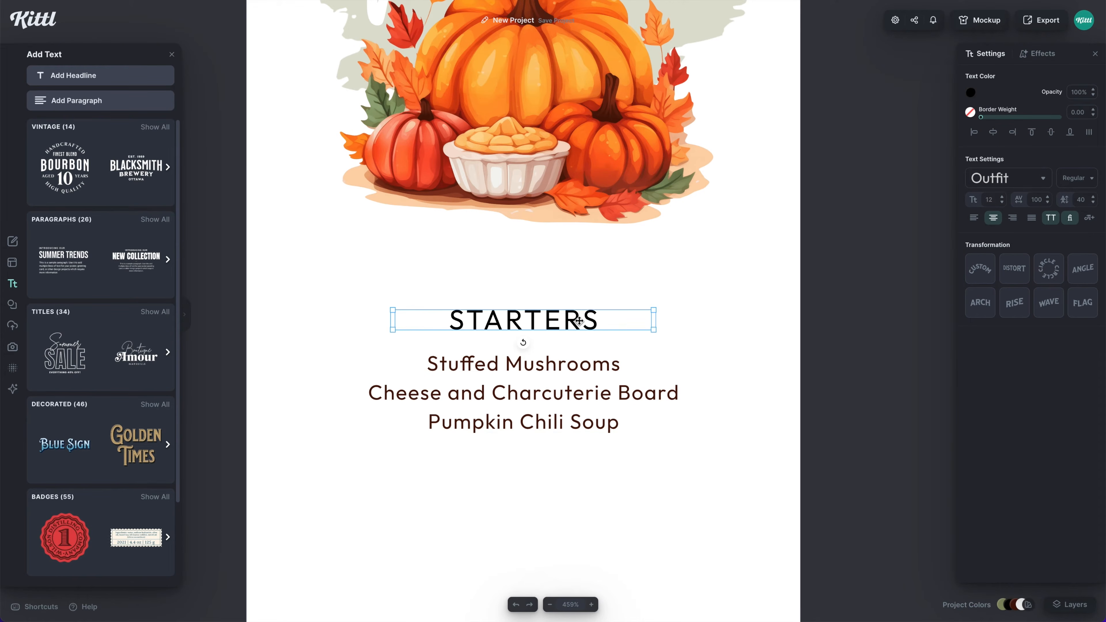
left_click(970, 93)
left_click(827, 297)
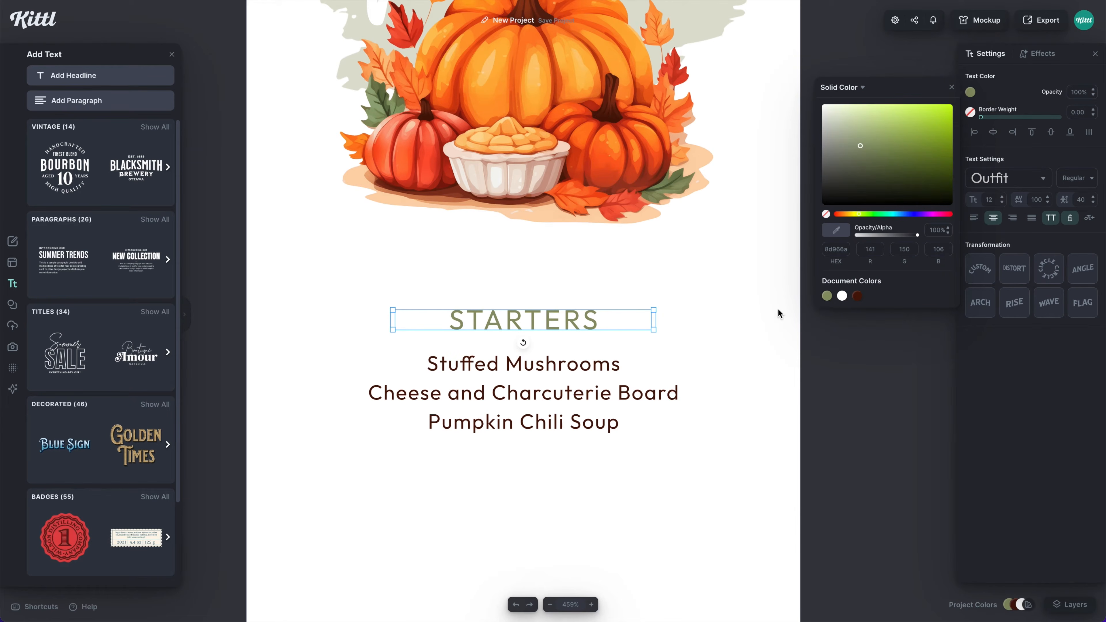
Duplicate the STARTERS heading together with its dish list directly below the original.
scroll(766, 313, "down", 3)
left_click(763, 313)
left_click_drag(763, 308, 705, 264)
key("super+0")
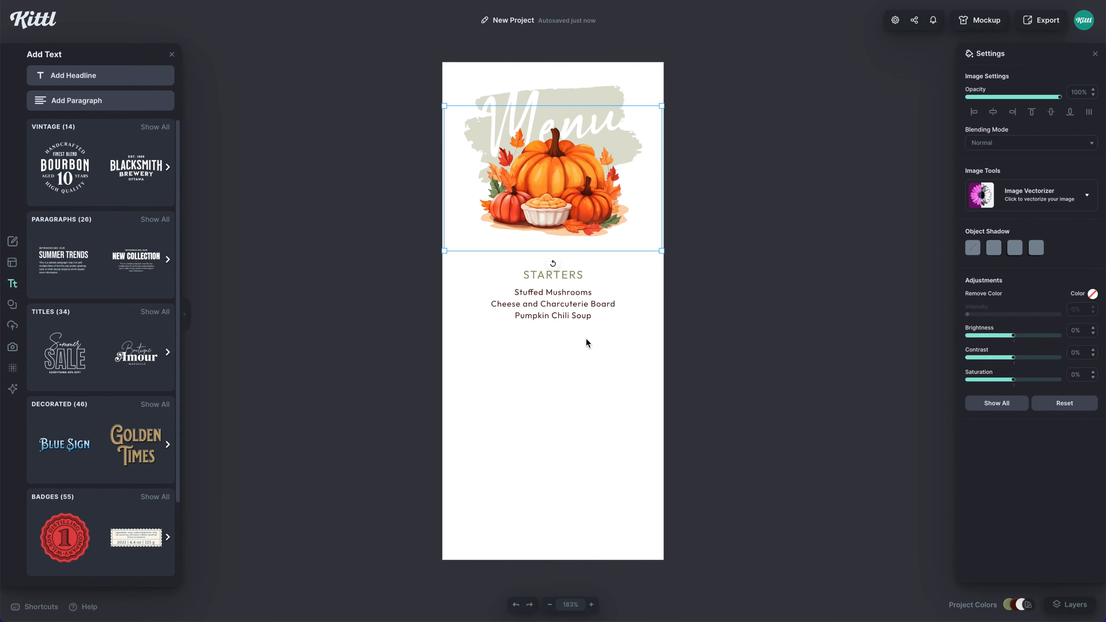
left_click(593, 350)
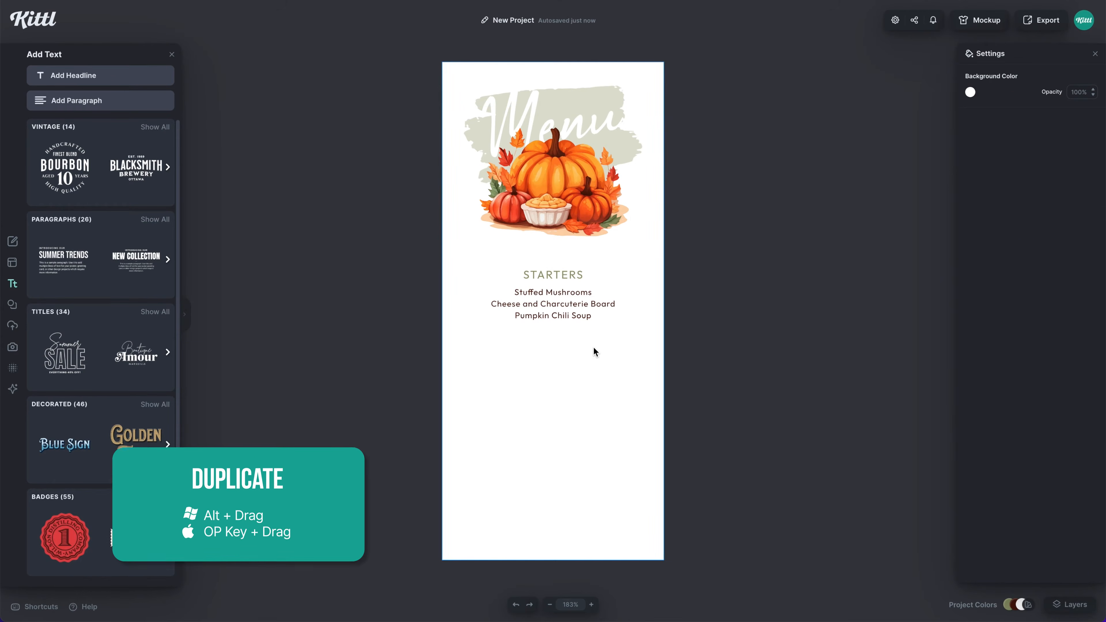
left_click(566, 278)
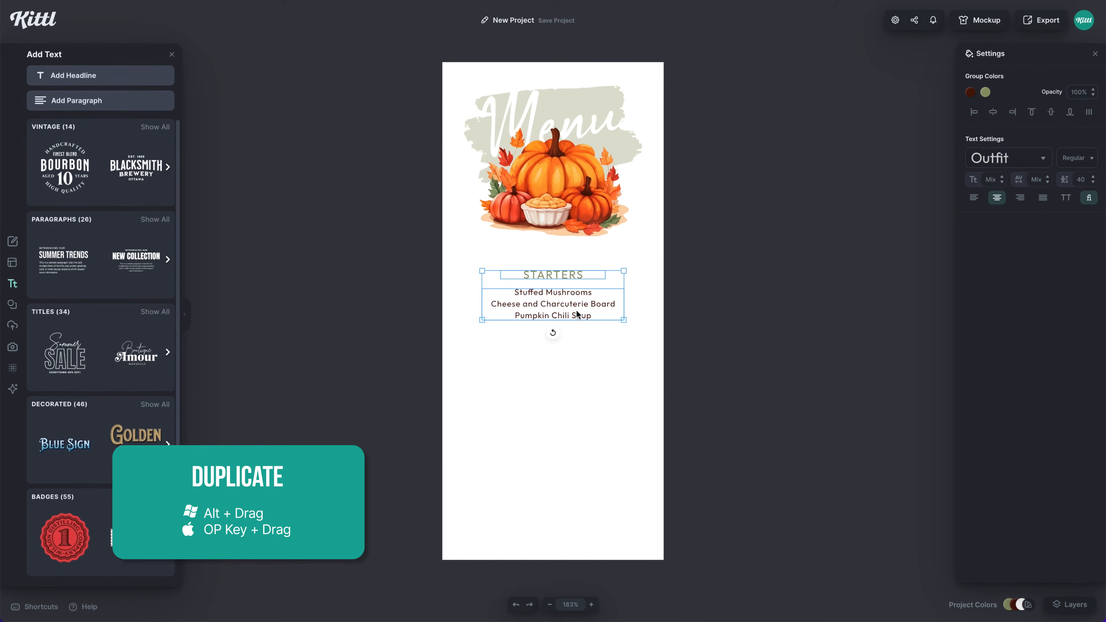
left_click_drag(570, 304, 557, 374)
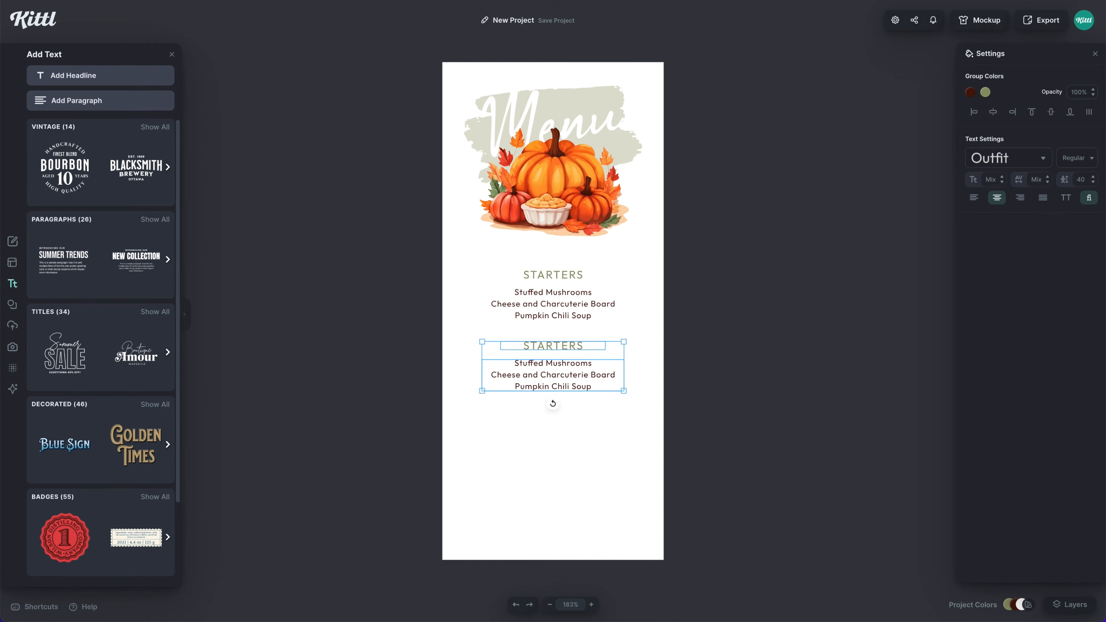
Change the copied section to a MAIN COURSE heading listing Turkey with Gravy, Sweet Potato Casserole, Cranberry Walnut Salad, Mashed Potatoes and Roast Vegetables.
double_click(543, 386)
key("ctrl+a")
type("Turkey with Gravy Sweet Potato Casserole Cranberry Walnut Salad Mashed Potatoes Roast Vegetables")
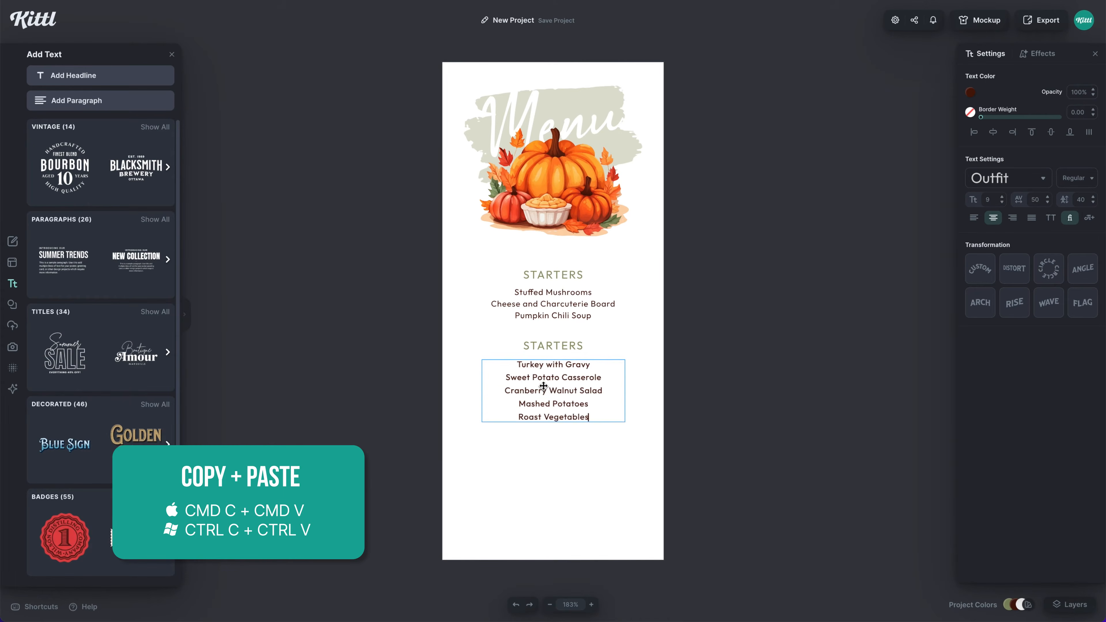
left_click(557, 348)
double_click(558, 347)
key("ctrl+a")
type("MAIN COURSE")
left_click(639, 369)
Duplicate the main course section below itself and change the copy to a Dessert heading listing Chocolate Mousse and Pecan Pie.
left_click_drag(583, 384, 583, 476, "alt")
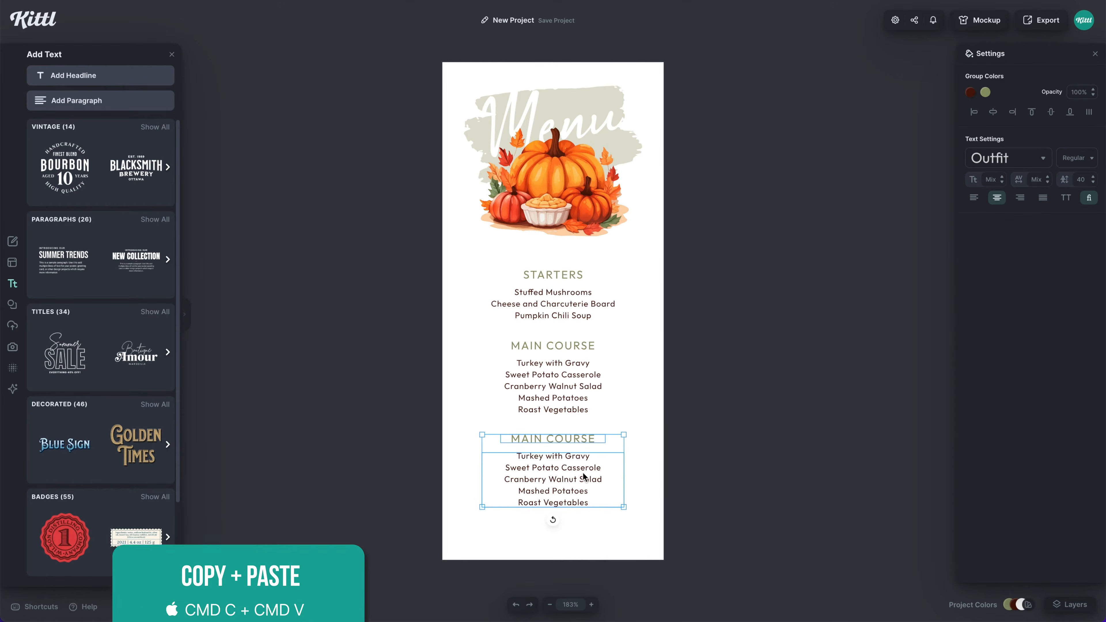
double_click(569, 476)
key("ctrl+a")
type("Chocolate Mousse Pecan Pie")
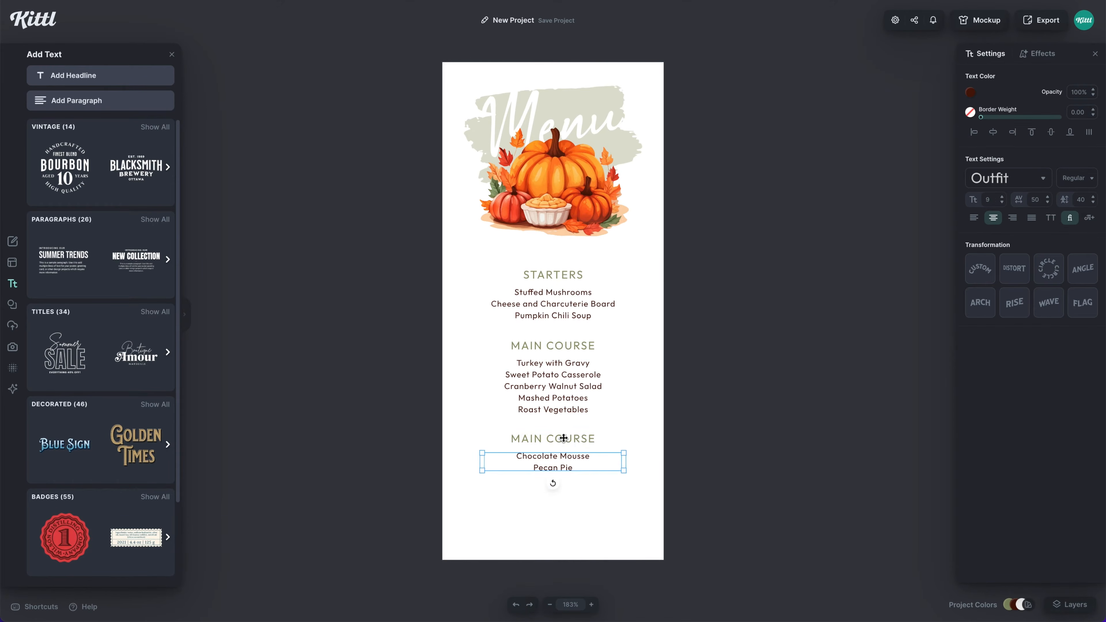
double_click(562, 438)
key("ctrl+a")
type("Dessert")
Move the DESSERT section further down and shift the MAIN COURSE section slightly down to widen the gaps between courses.
left_click_drag(575, 456, 575, 480)
left_click(575, 382)
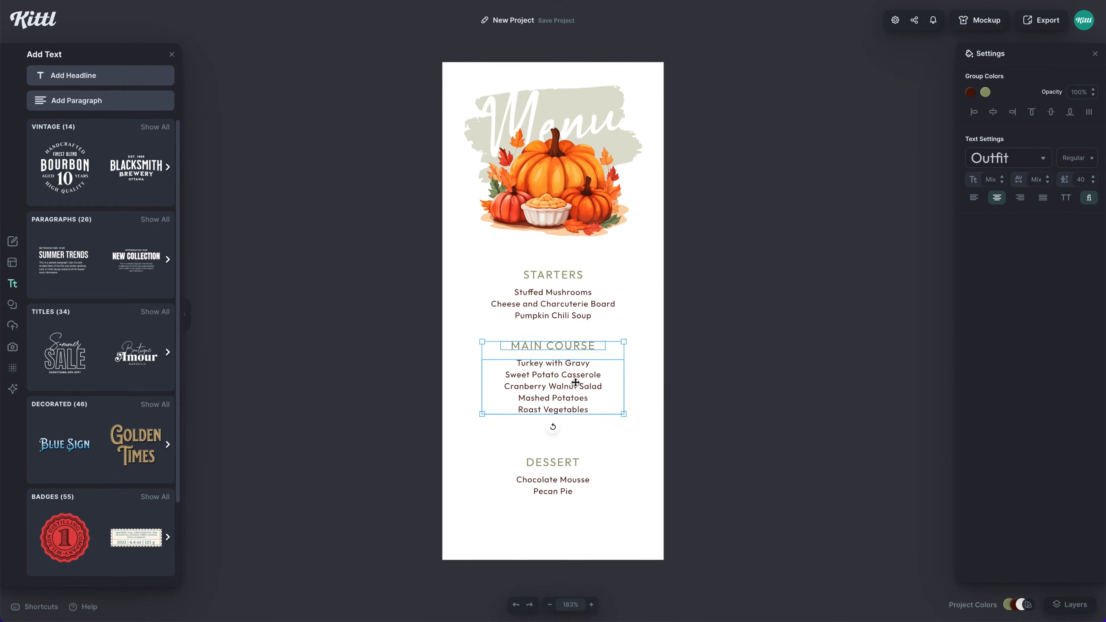
left_click_drag(575, 382, 575, 391)
Increase the starters dish list's line height to 60.
left_click(560, 313)
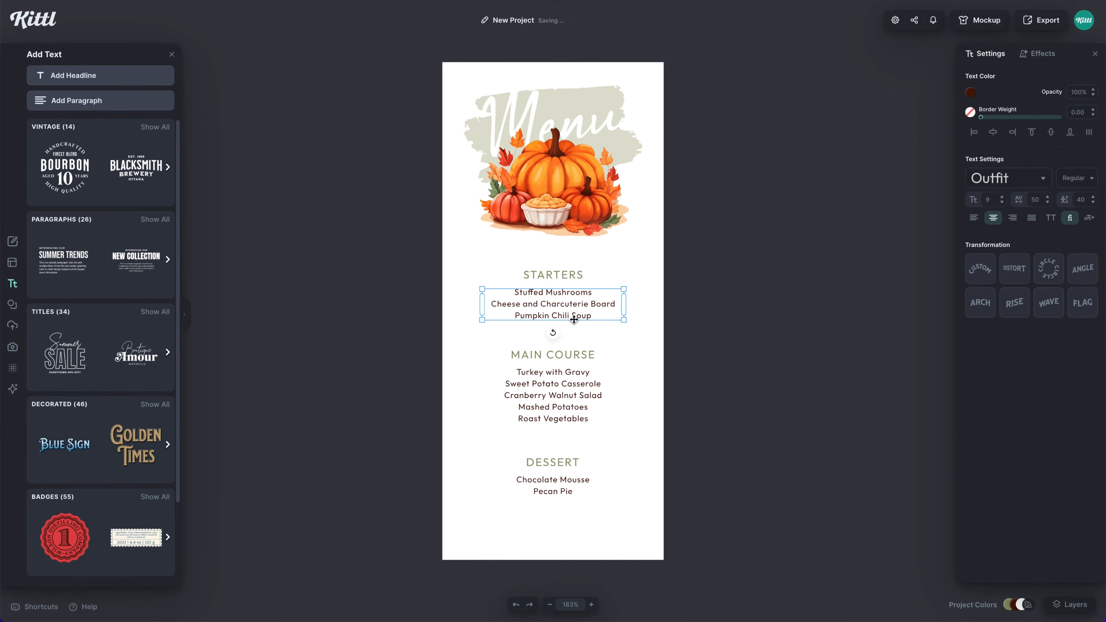
left_click(1082, 200)
key("shift+Up")
key("shift+Up")
key("shift+Up")
key("shift+Up")
key("shift+Up")
key("shift+Up")
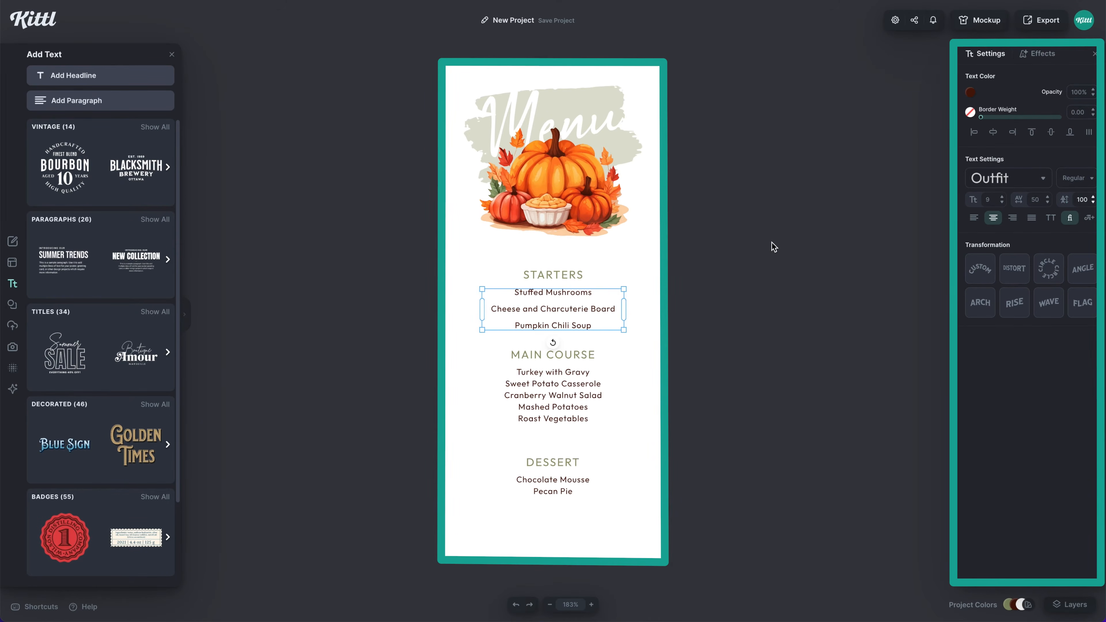
key("shift+Down")
key("shift+Down")
key("shift+Down")
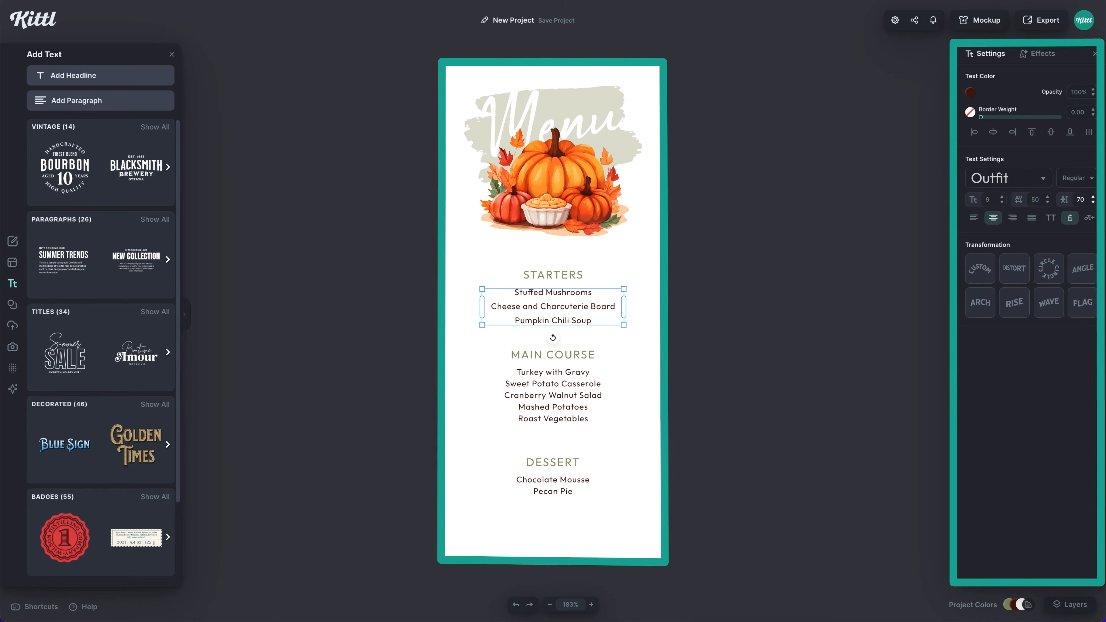
Set the line height of the main course dish list to 60.
left_click(549, 406)
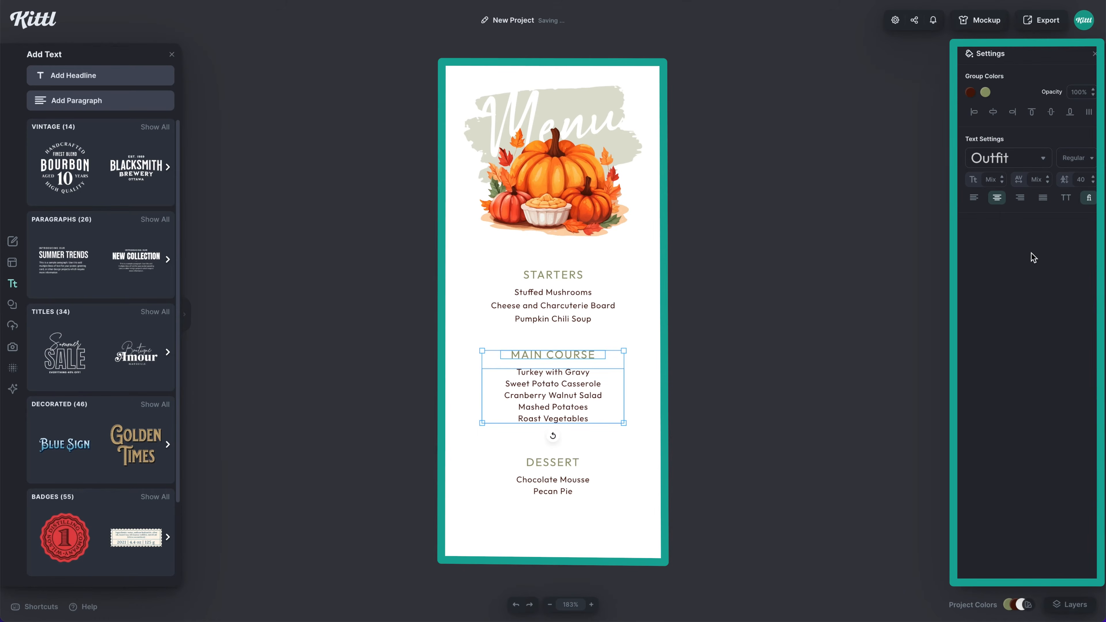
double_click(582, 391)
left_click(1080, 204)
key("shift+Up")
key("shift+Up")
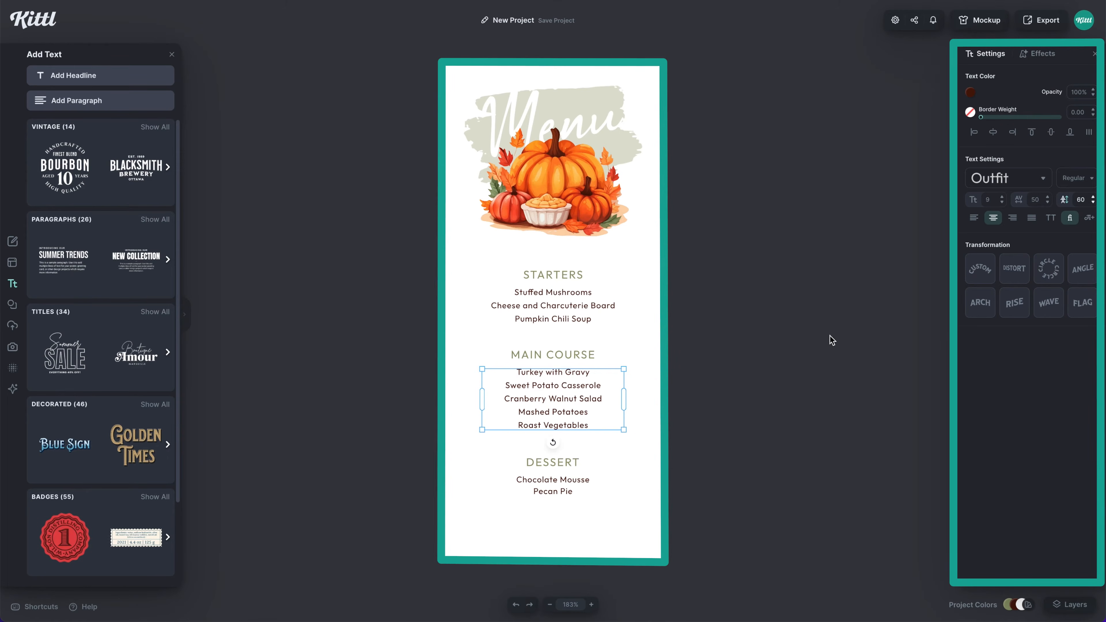
Set the line height of the dessert dish list to 60.
left_click(555, 491)
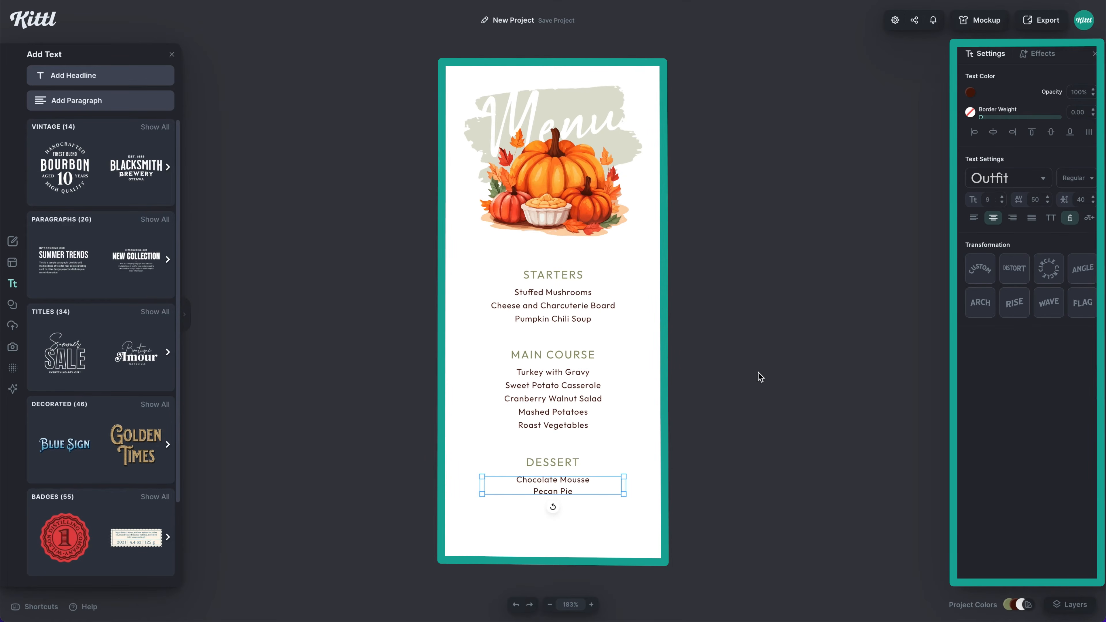
left_click(1082, 199)
key("shift+Up")
key("shift+Up")
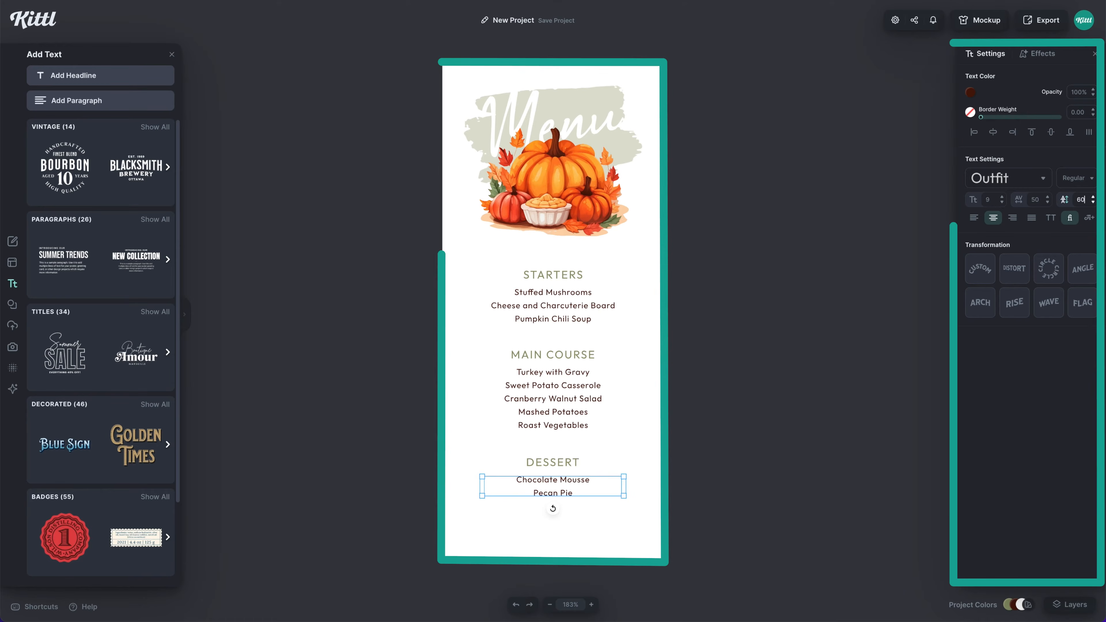
Lower the DESSERT and MAIN COURSE sections a little and distribute the three course sections with even vertical spacing.
left_click(643, 482)
left_click_drag(630, 525, 561, 493)
left_click_drag(561, 422, 560, 428)
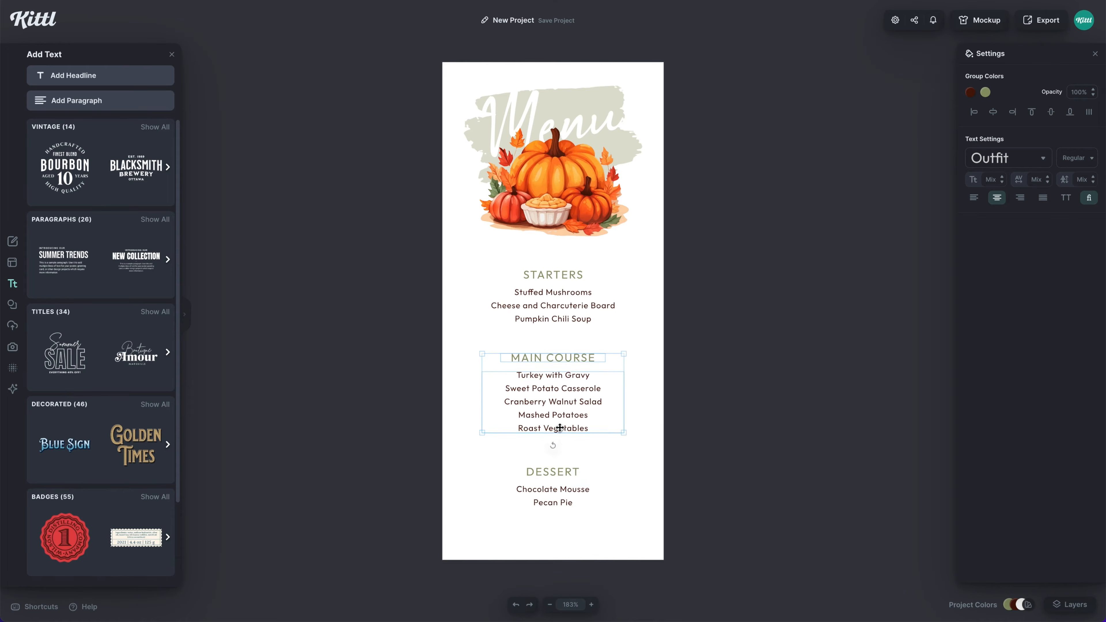
left_click_drag(635, 522, 552, 279)
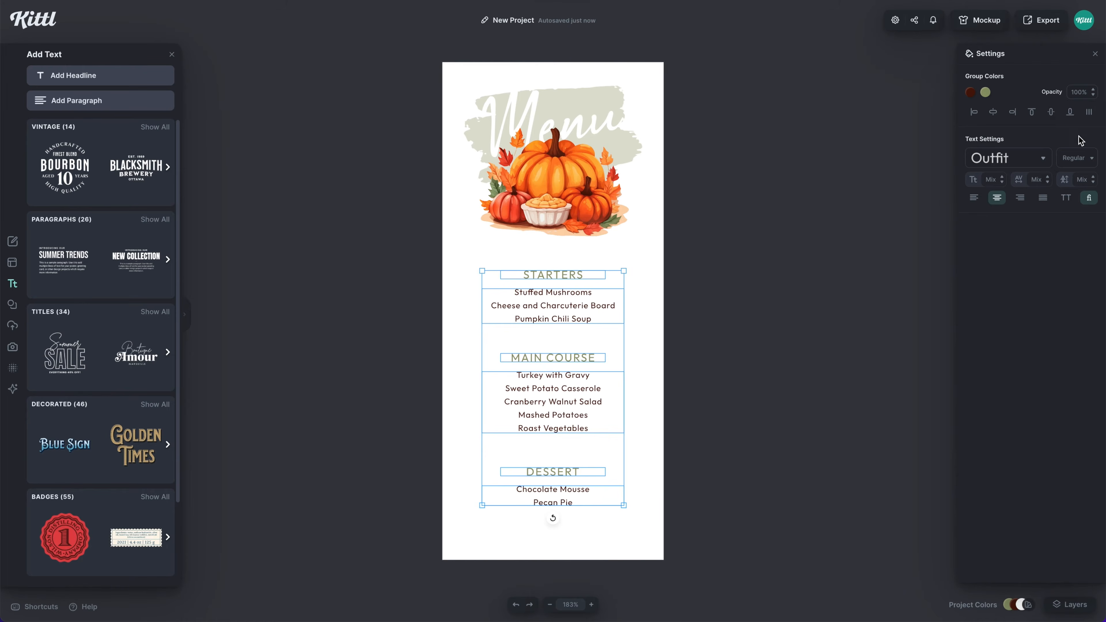
left_click(1089, 114)
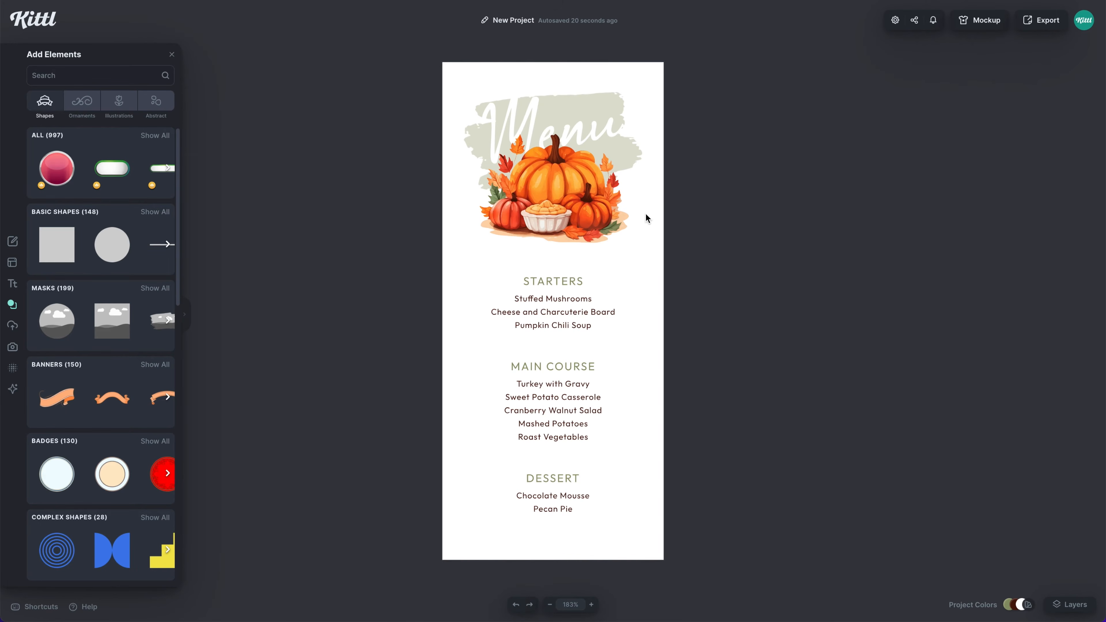
Delete the Menu title, brushstroke and pumpkin illustration, and move the course listings up into the freed space.
left_click(576, 223)
mouse_move(746, 261)
left_mouse_down()
mouse_move(618, 135)
mouse_move(477, 103)
left_mouse_up()
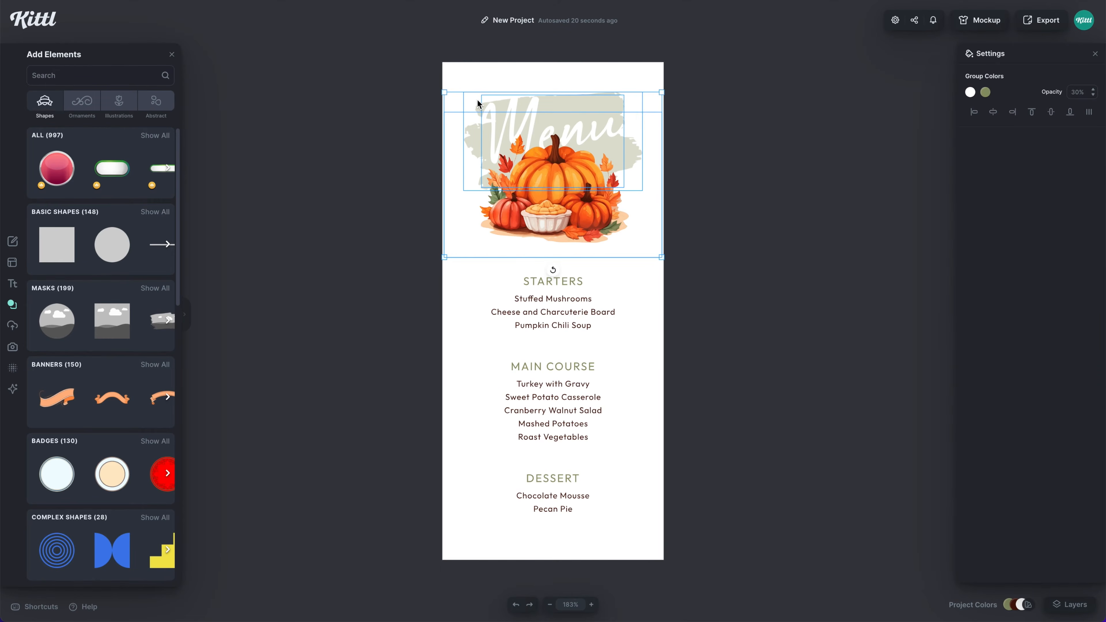
key("Delete")
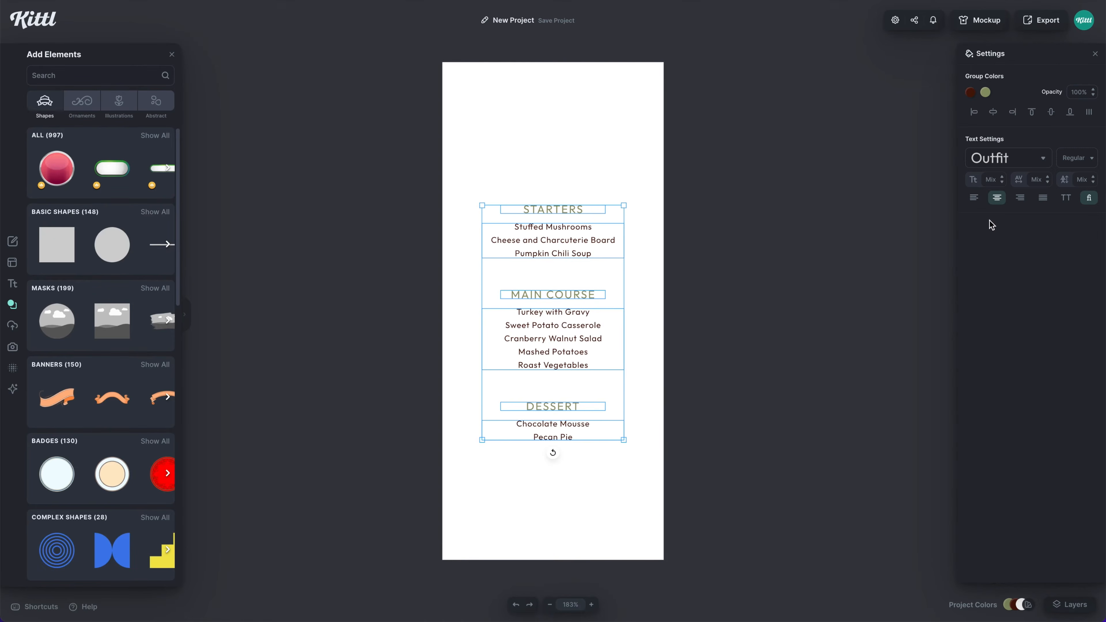
Change the font of all course text to Spectral and recolour the green headings with the dark brown document colour.
left_click(995, 164)
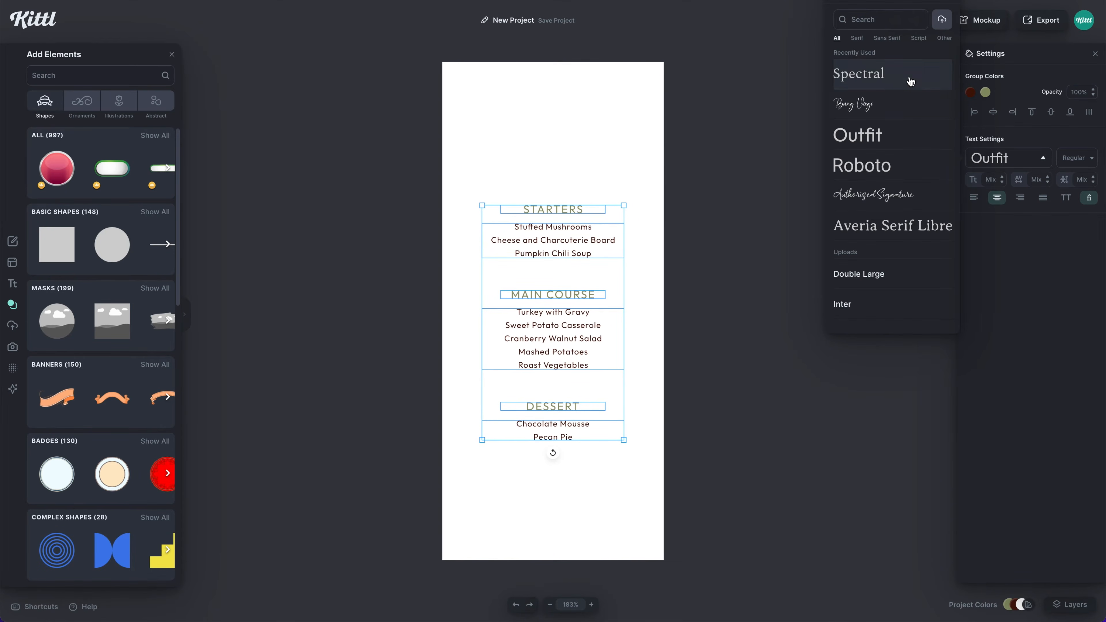
left_click(910, 82)
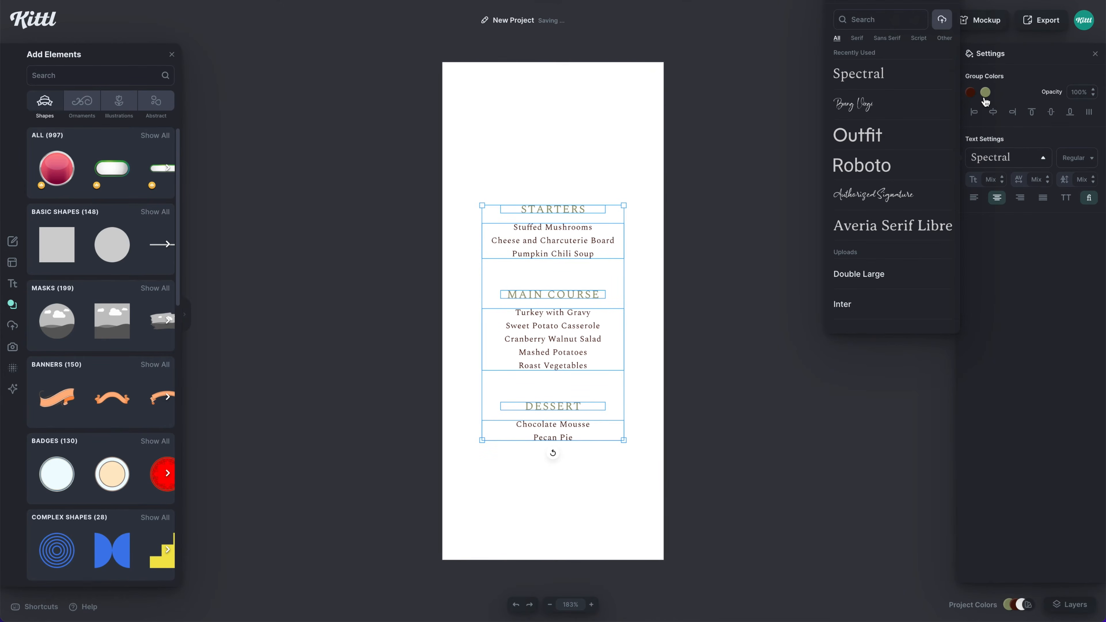
left_click(985, 92)
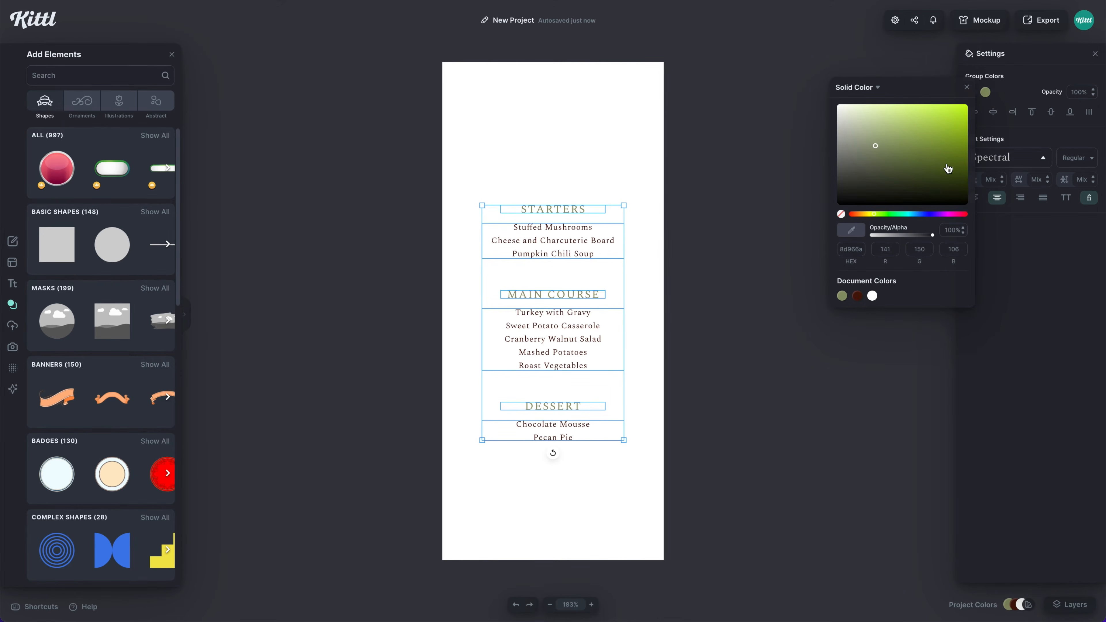
left_click(857, 296)
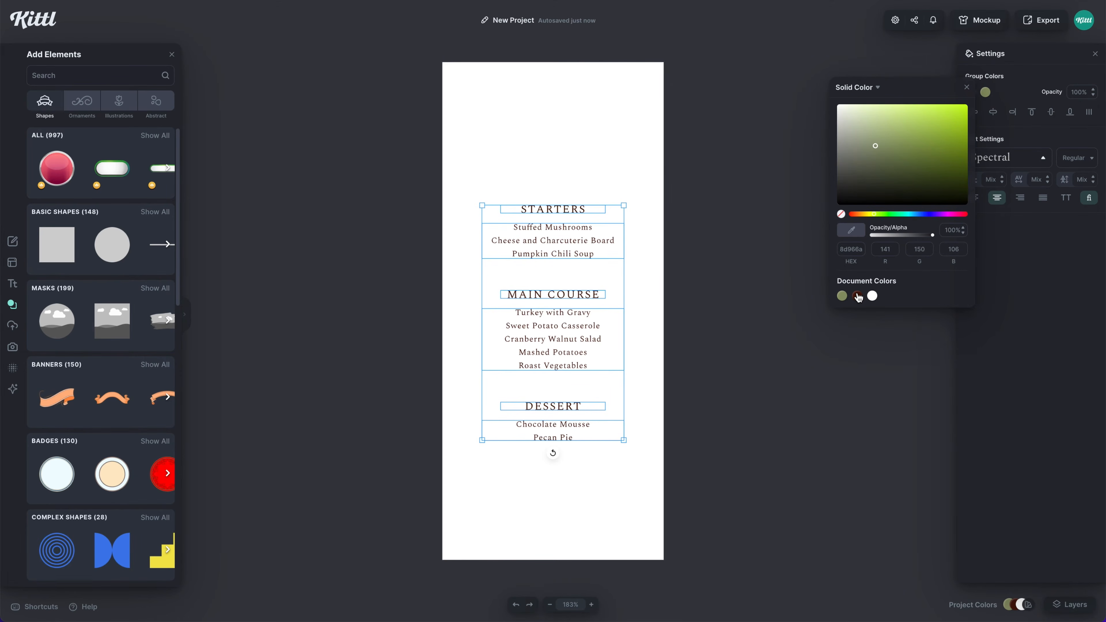
left_click(685, 417)
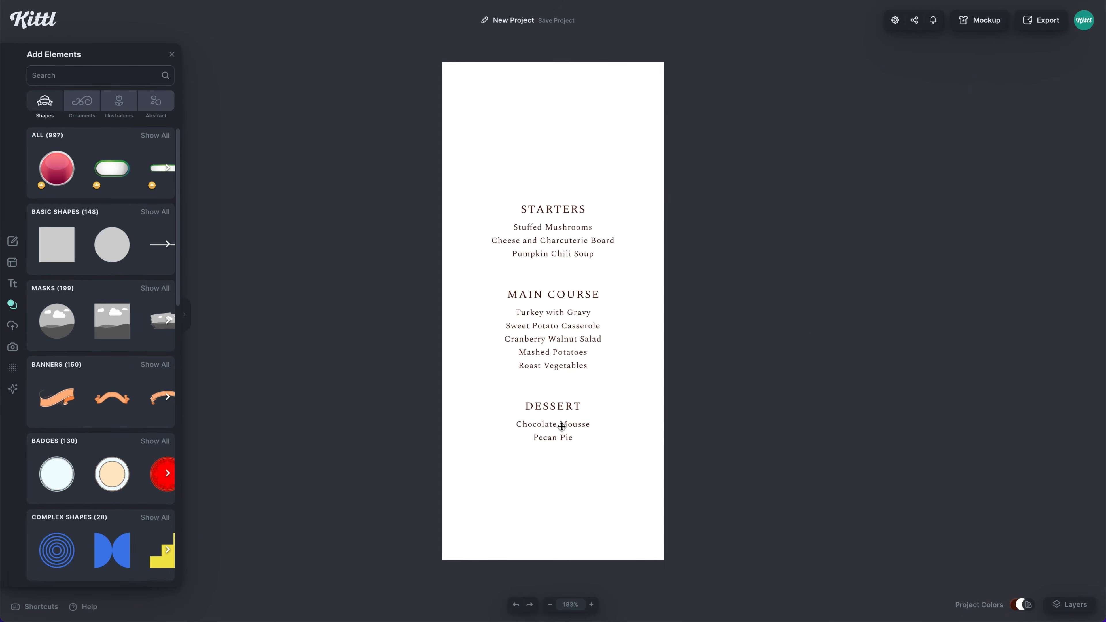
Set the line height of the main course and dessert dish lists to 100.
left_click(564, 334)
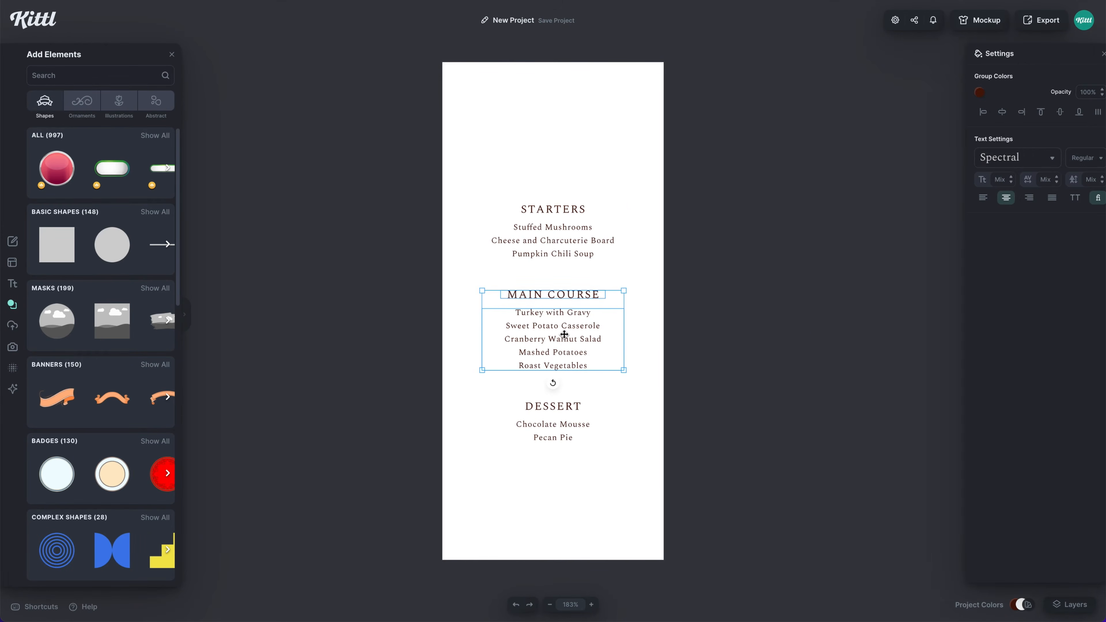
left_click(564, 334)
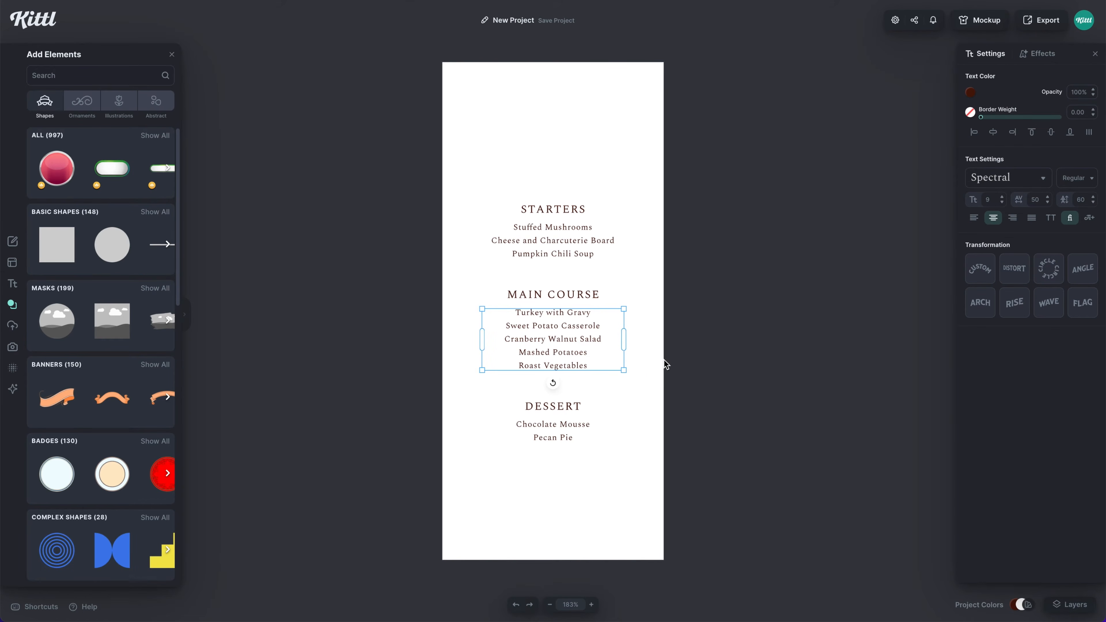
left_click(1084, 202)
type("70")
key("shift+Up")
key("shift+Up")
left_click(560, 437)
double_click(561, 438)
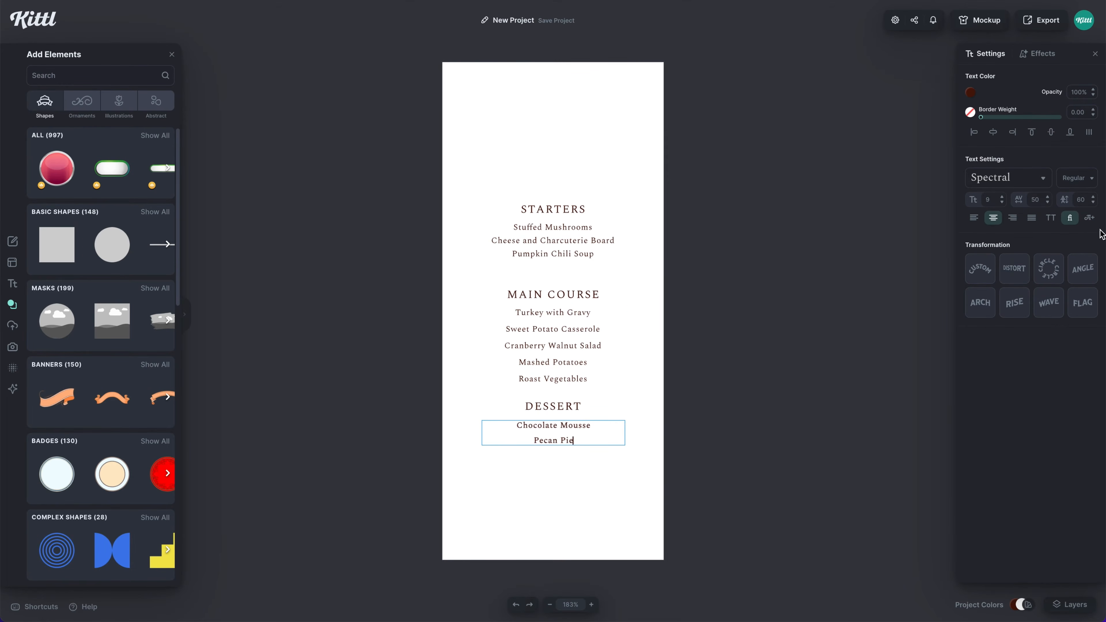
left_click(1080, 203)
key("Return")
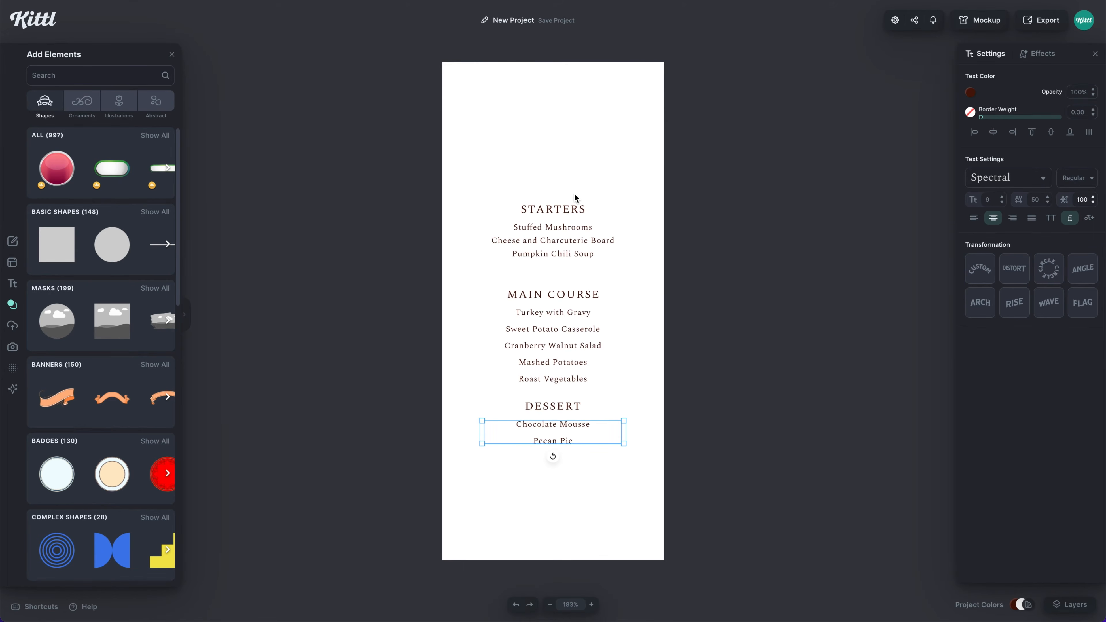
Set the line height of the starters dish list to 100.
left_click(561, 223)
left_click(568, 239)
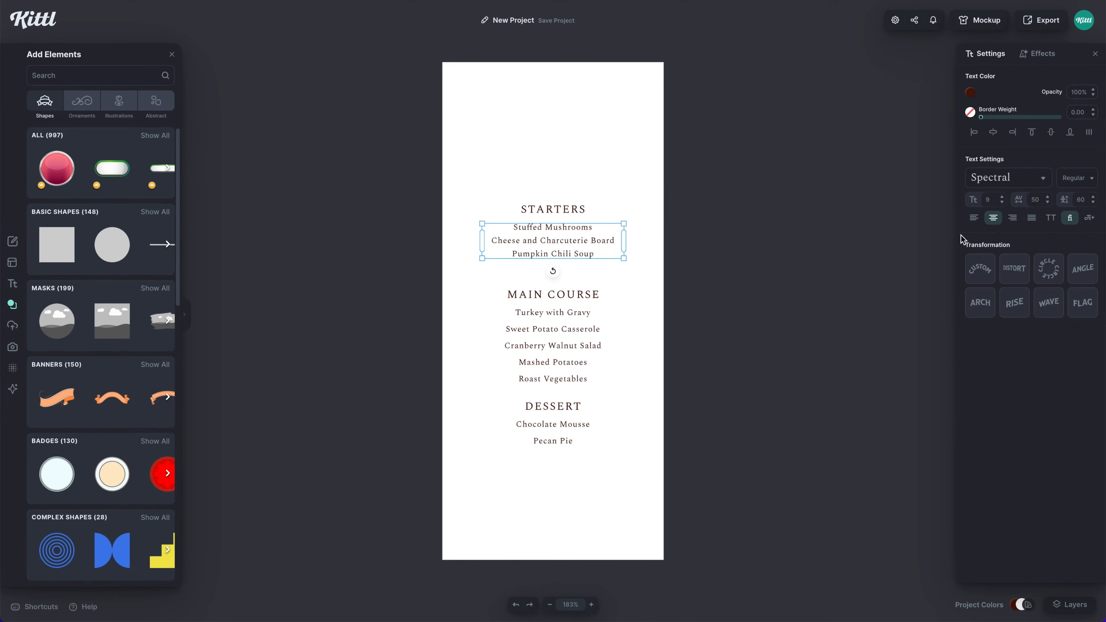
left_click(1081, 199)
key("shift+Up")
key("shift+Up")
key("shift+Up")
key("shift+Up")
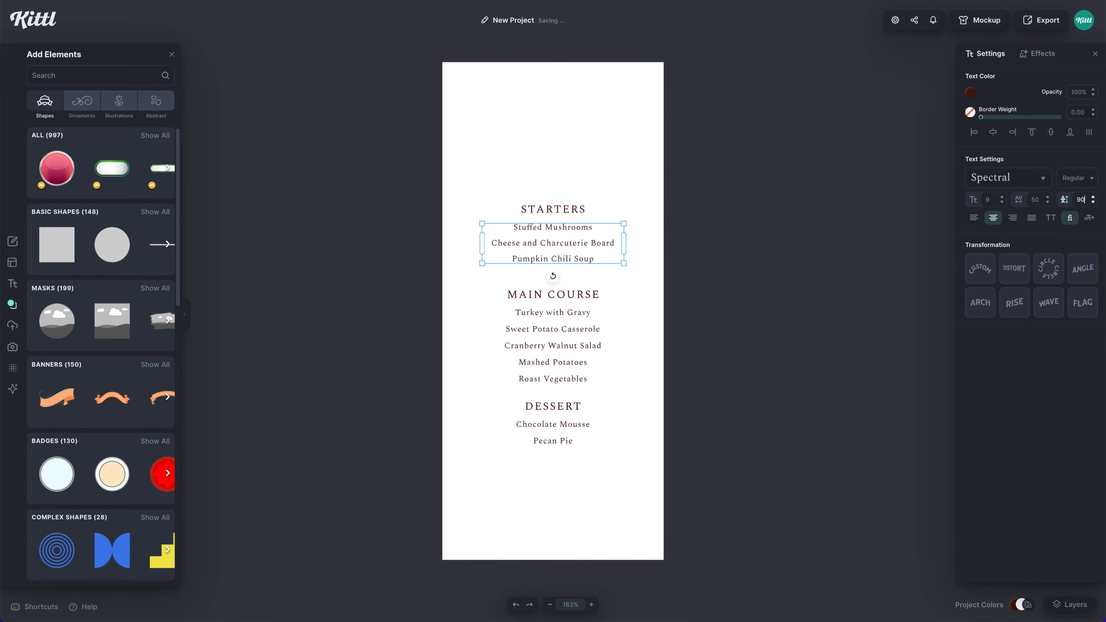
left_click(733, 431)
Lower the DESSERT and MAIN COURSE sections and distribute all three course sections with even vertical spacing.
left_click_drag(545, 420, 545, 462)
left_click_drag(554, 380, 556, 394)
left_click_drag(561, 215, 563, 215)
left_click_drag(641, 144, 537, 485)
left_click(1087, 113)
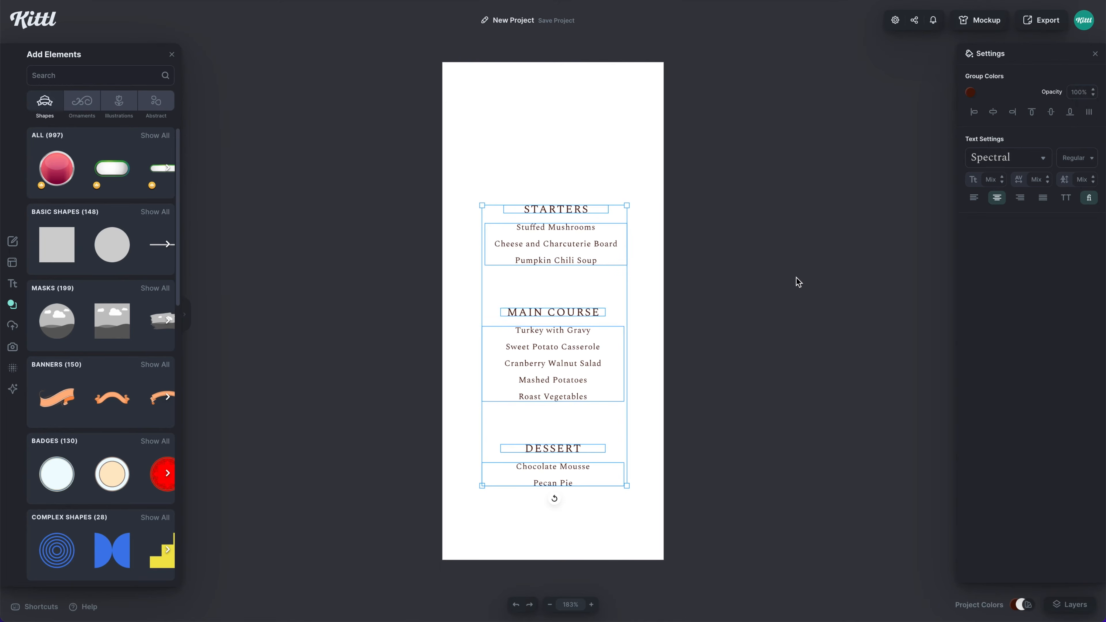
left_click(798, 282)
Search the elements for thanksgiving, add the orange autumn leaf wreath and enlarge it to slightly wider than the page.
left_click(64, 71)
type("thak")
key("BackSpace")
type("nksgiving")
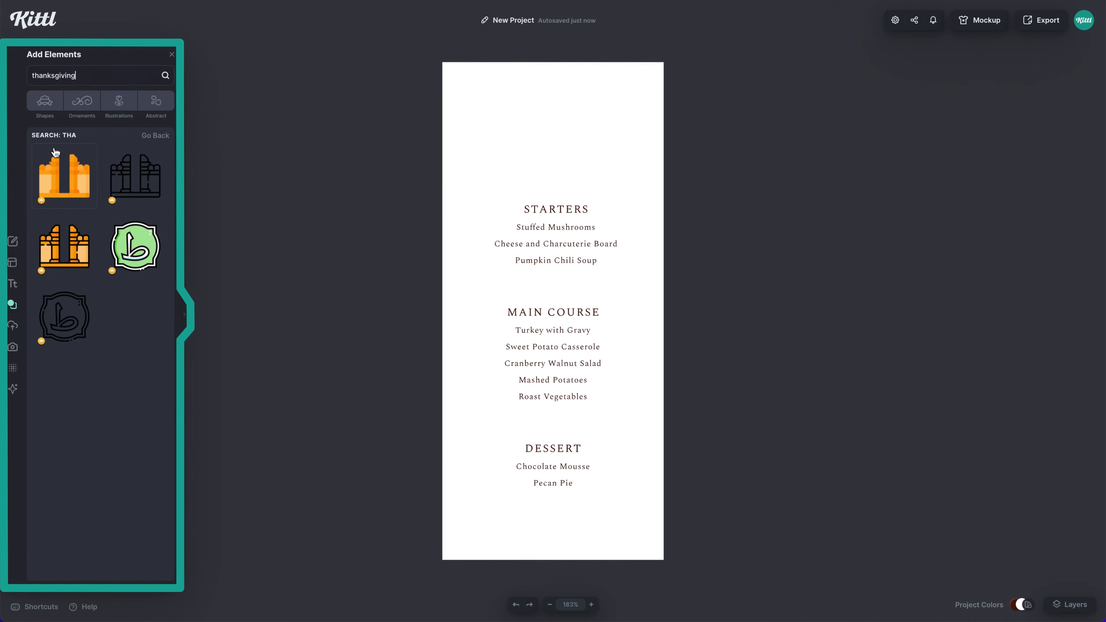
scroll(85, 286, "down", 15)
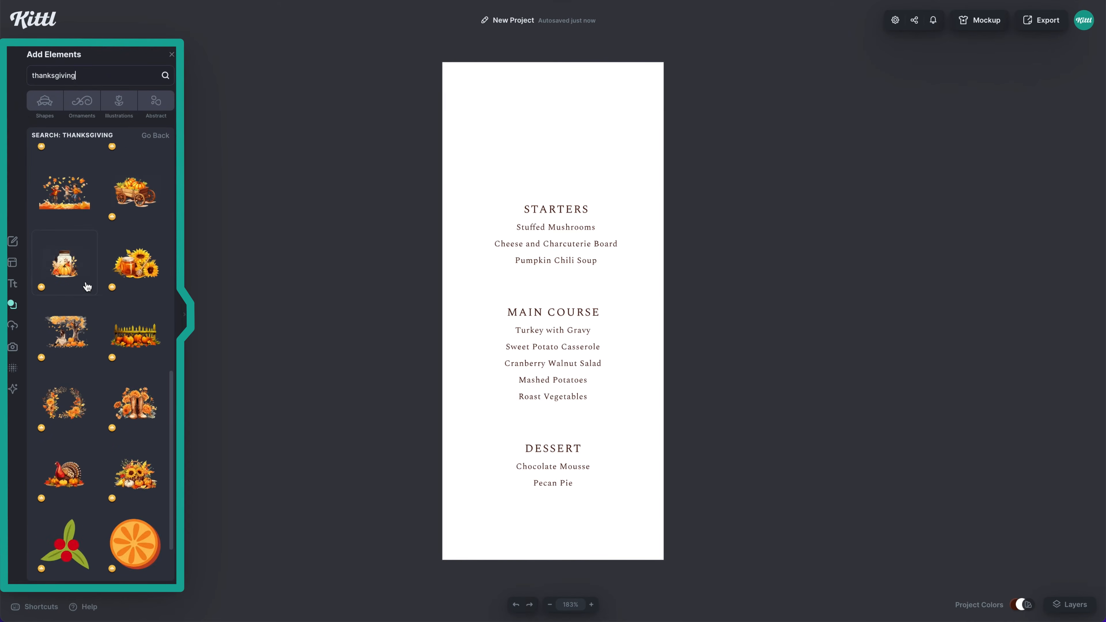
left_click(138, 439)
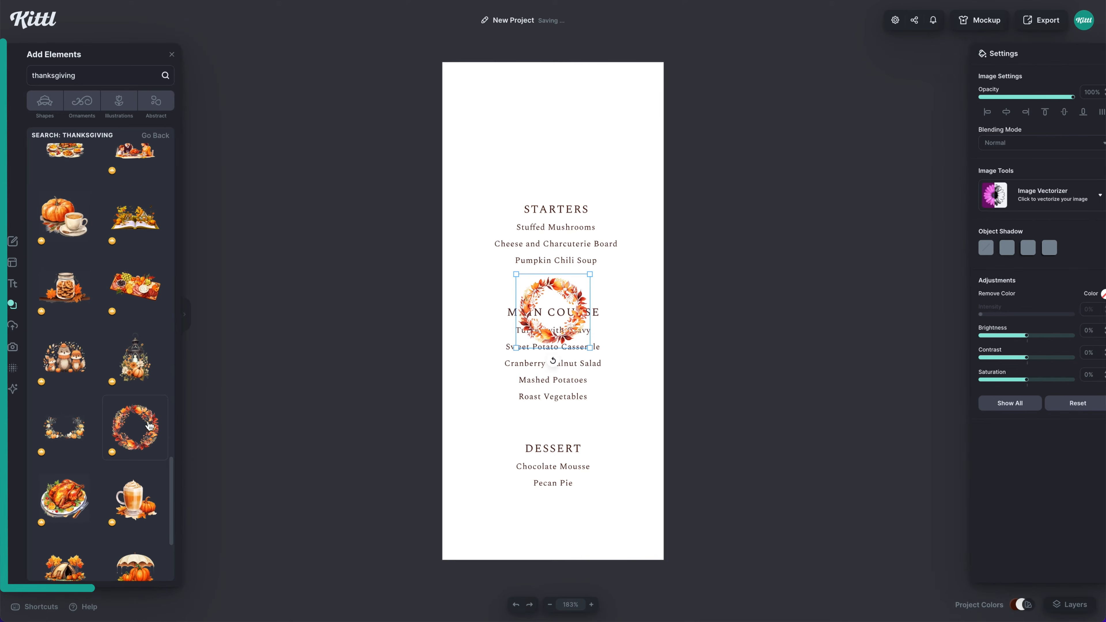
left_click_drag(590, 348, 637, 463)
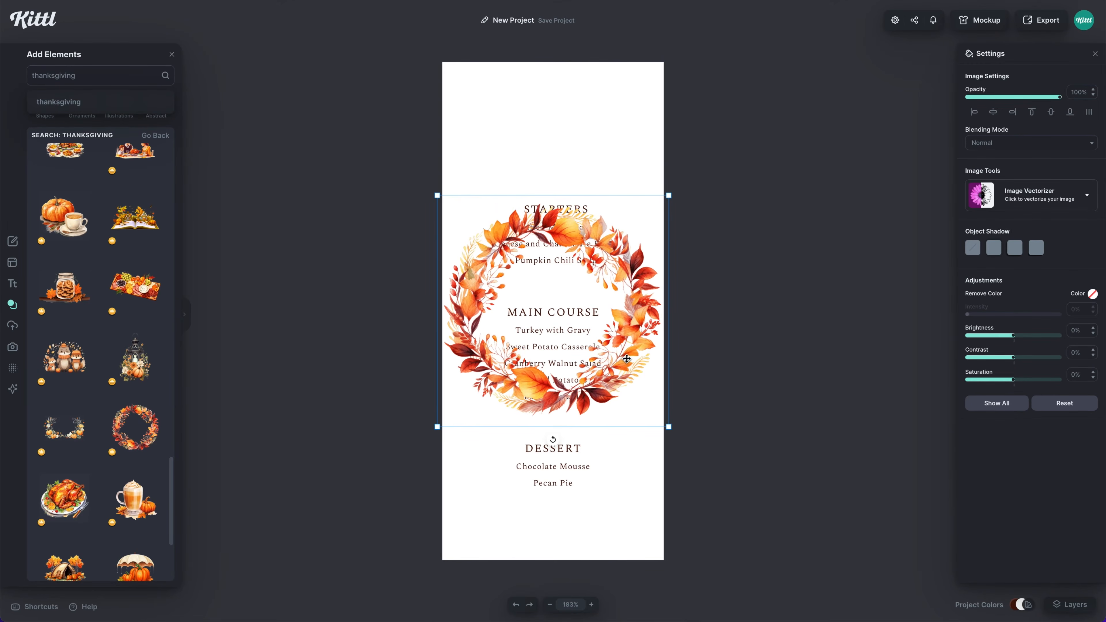
Trim the view to the artboard and fit the wreath, slightly enlarged, over the page's upper right corner so only part shows.
left_click_drag(625, 365, 718, 163)
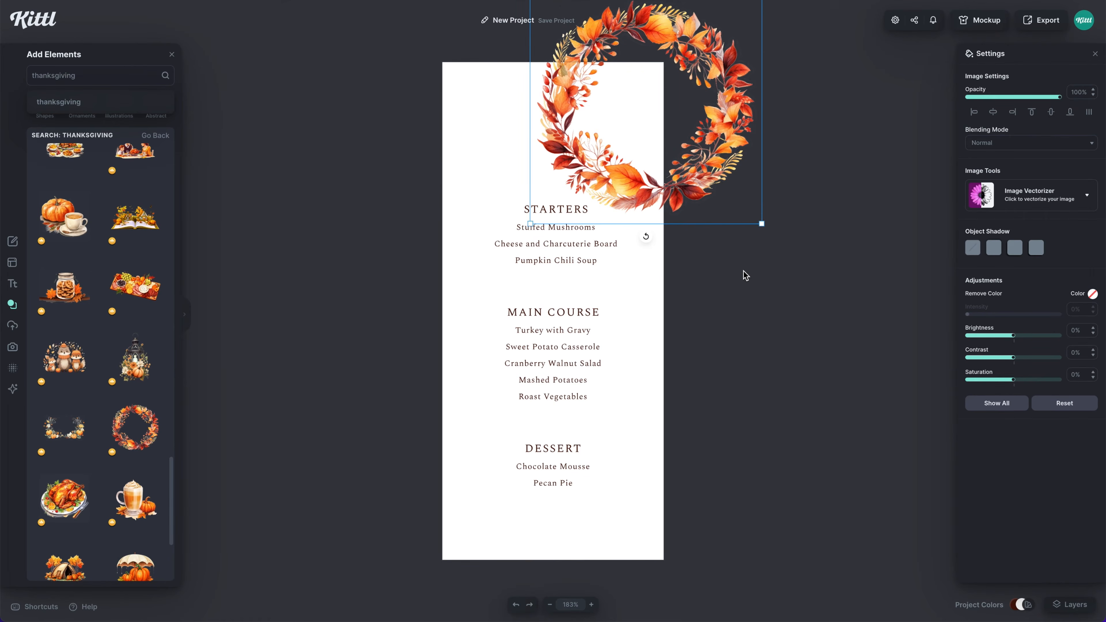
key("w")
left_click_drag(651, 199, 700, 171)
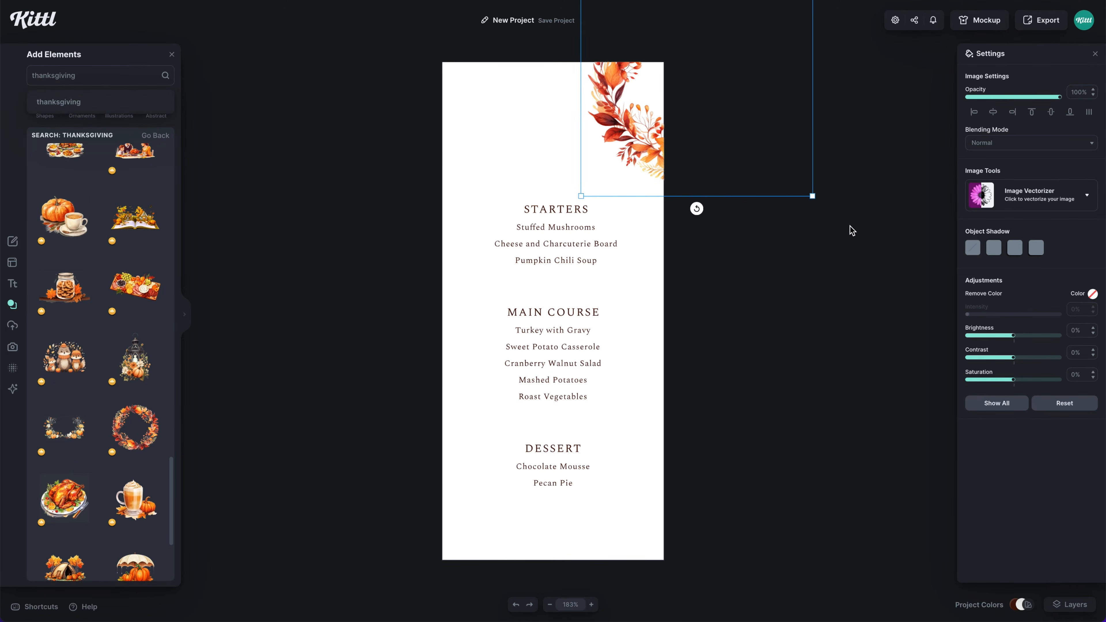
left_click_drag(813, 197, 842, 220)
mouse_move(603, 165)
left_mouse_down()
mouse_move(584, 159)
mouse_move(599, 156)
left_mouse_up()
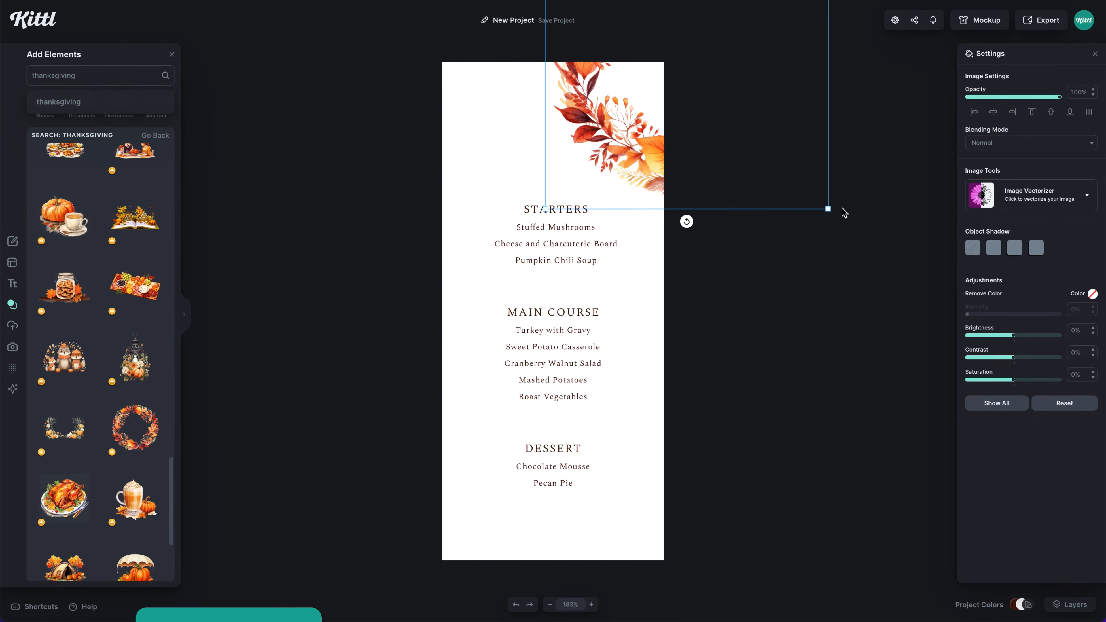
Duplicate the wreath into the page's lower left corner and shift the upper right wreath slightly further off the page.
left_click_drag(662, 172, 400, 538)
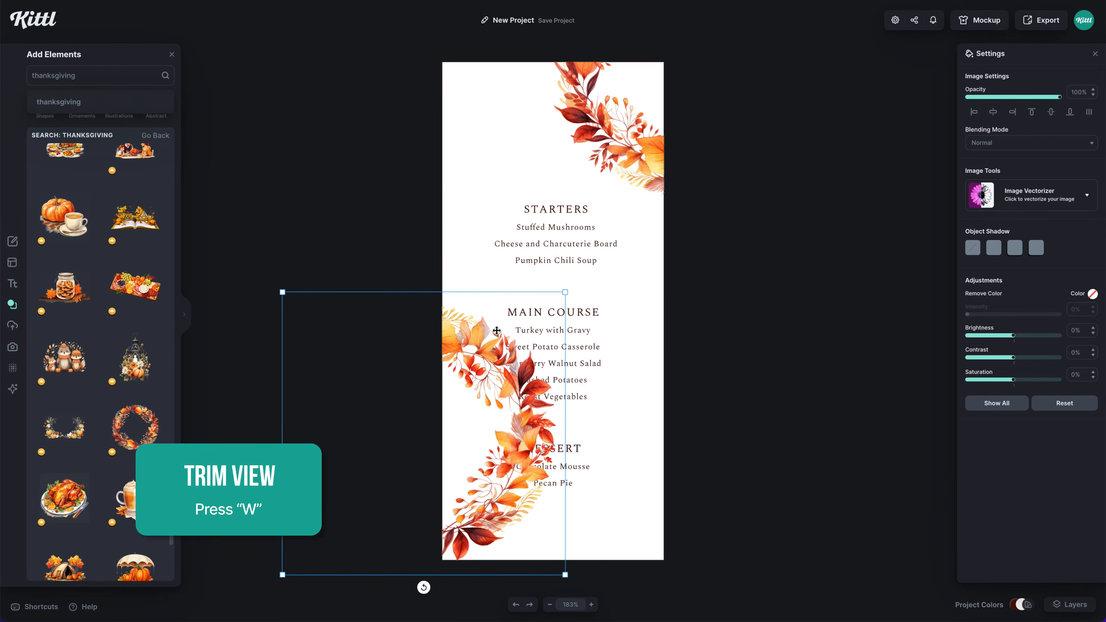
left_click_drag(486, 340, 476, 521)
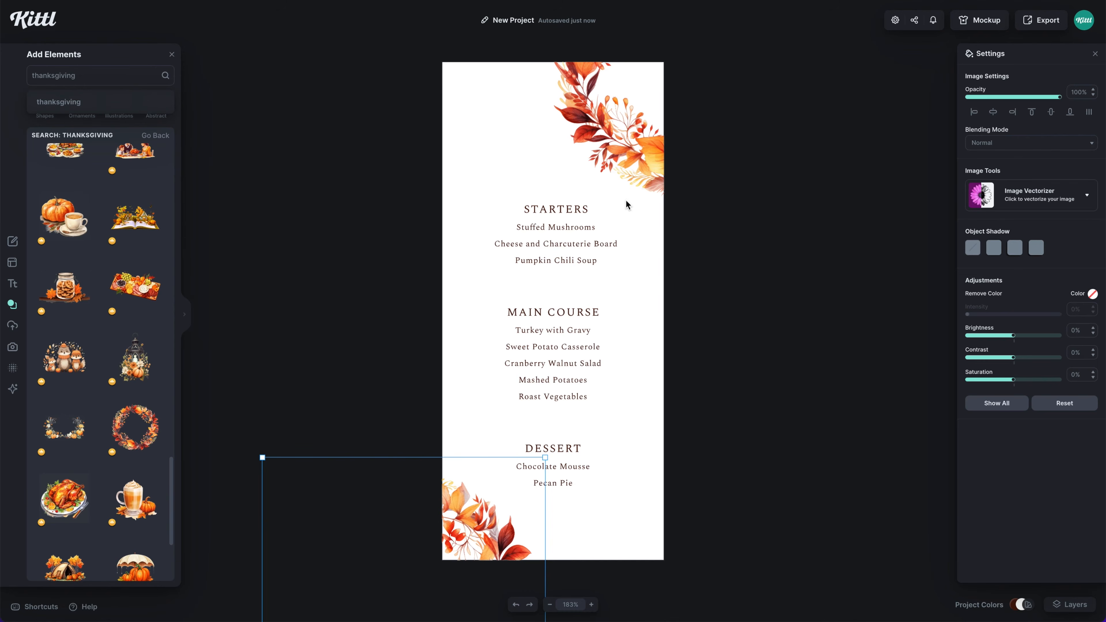
left_click_drag(627, 144, 640, 144)
left_click(684, 282)
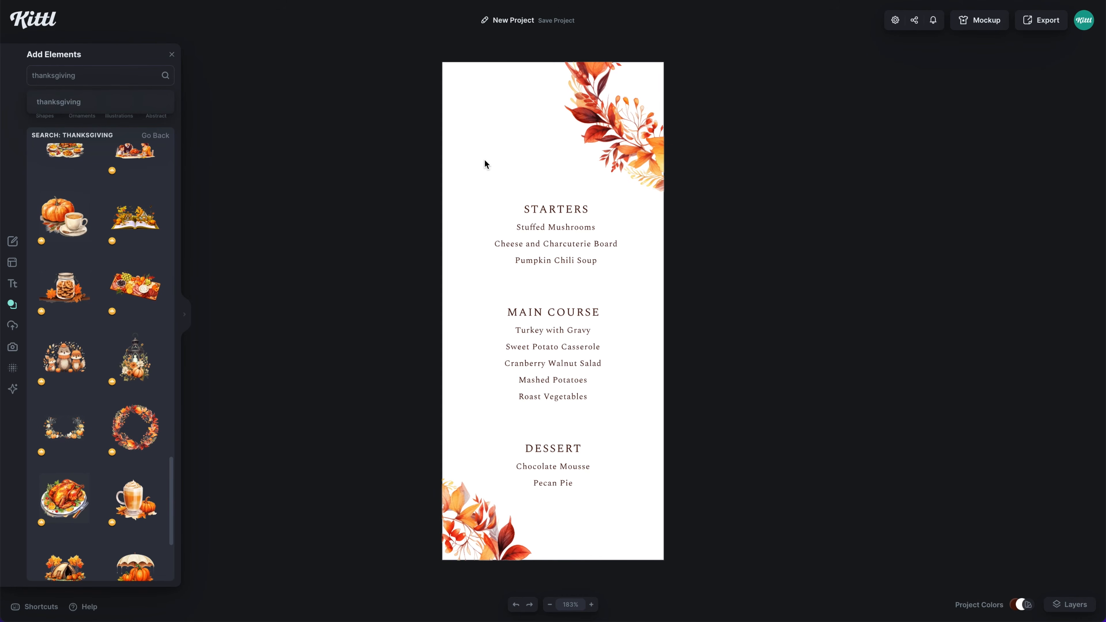
Duplicate the STARTERS section into the empty area above it and delete the copied dish list, keeping only the heading.
left_click(575, 241)
left_click_drag(576, 241, 537, 149, "alt")
left_click(530, 175)
left_click(503, 168)
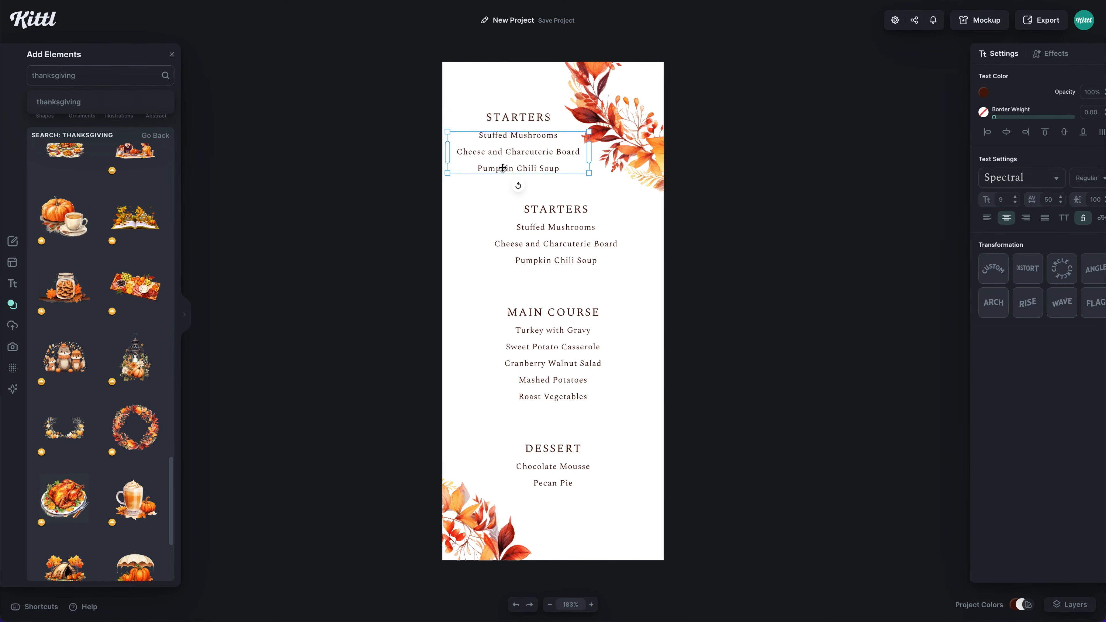
key("Delete")
Move the copied STARTERS heading slightly down and to the left, and set its font size to 9.
left_click(526, 119)
left_click_drag(526, 118, 517, 135)
left_click(992, 200)
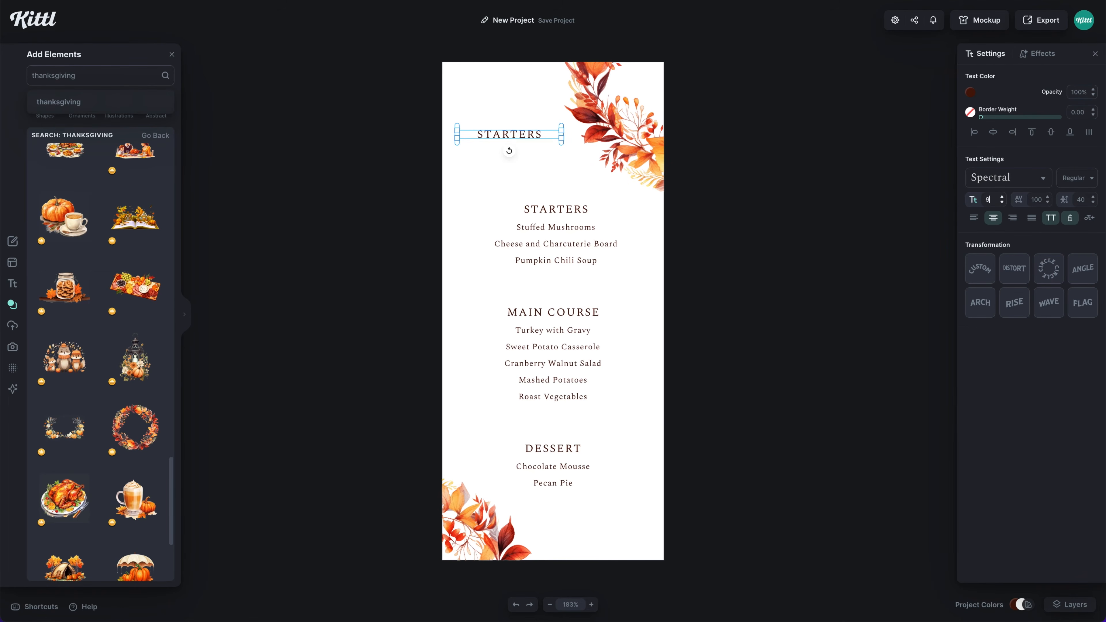
key("Return")
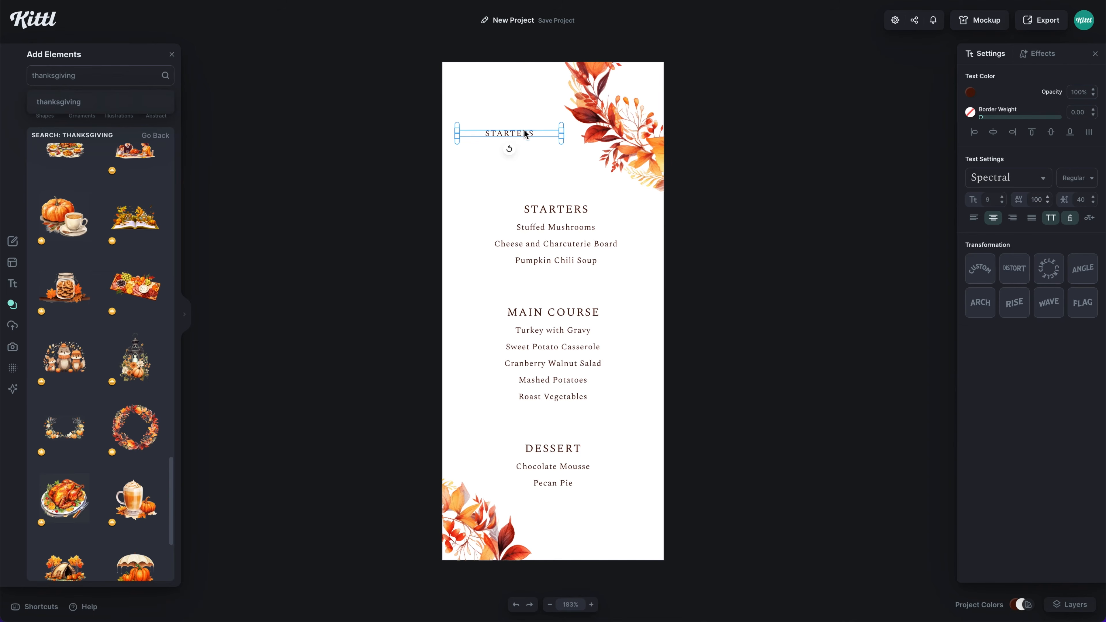
Replace the copied heading's text with the host's surname and "friendsgiving" on two lines, left-align it and shift it slightly right.
double_click(526, 131)
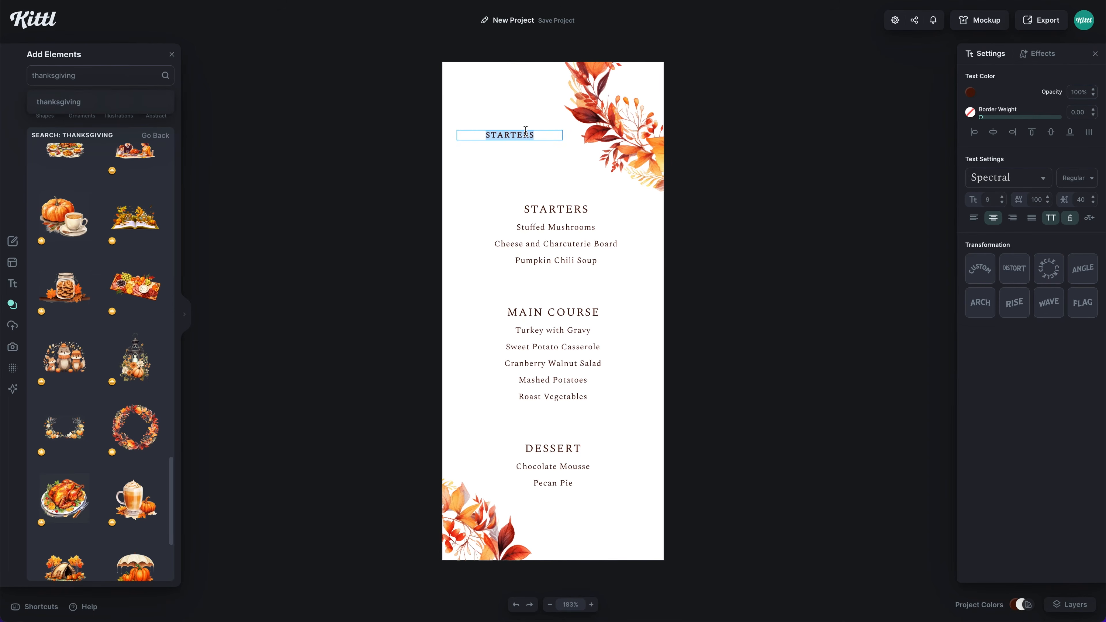
type("wilson")
key("Return")
type("friendsgiving")
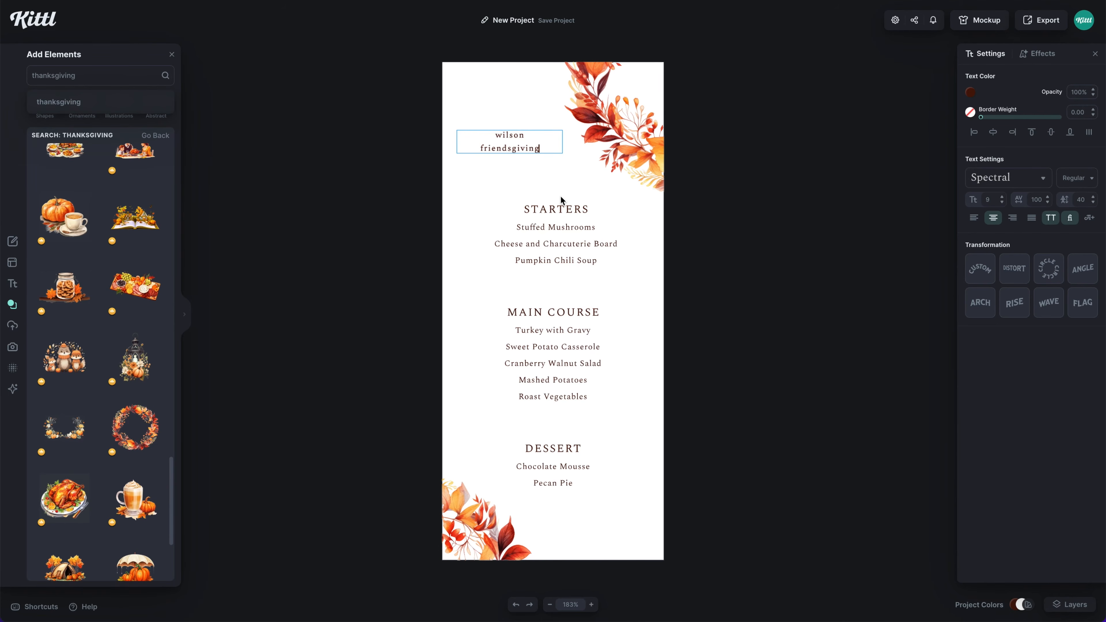
key("Escape")
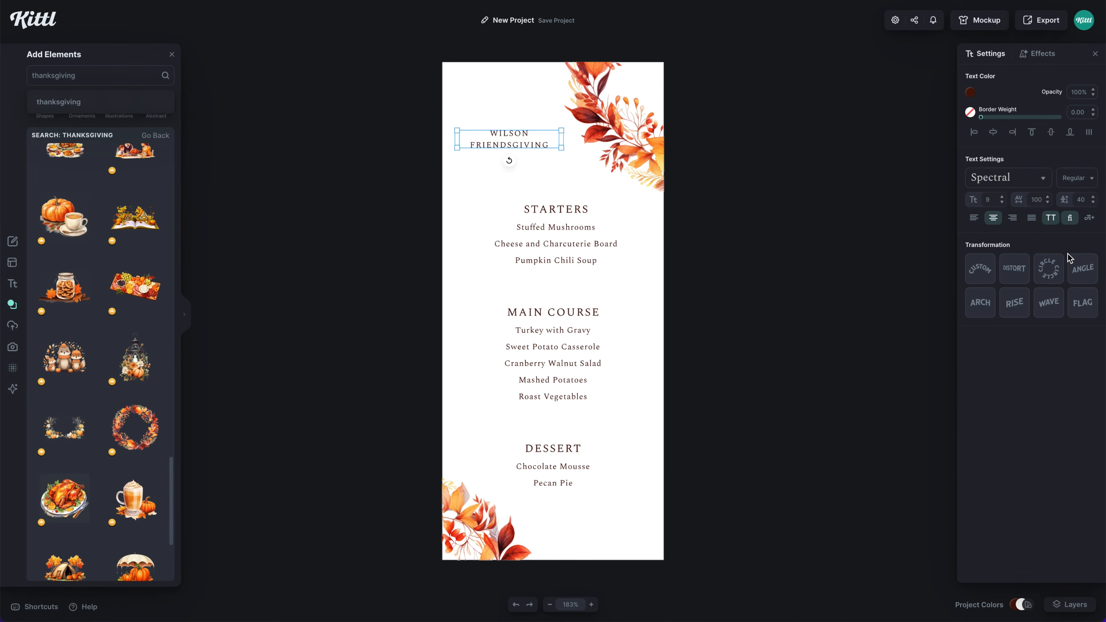
left_click(973, 217)
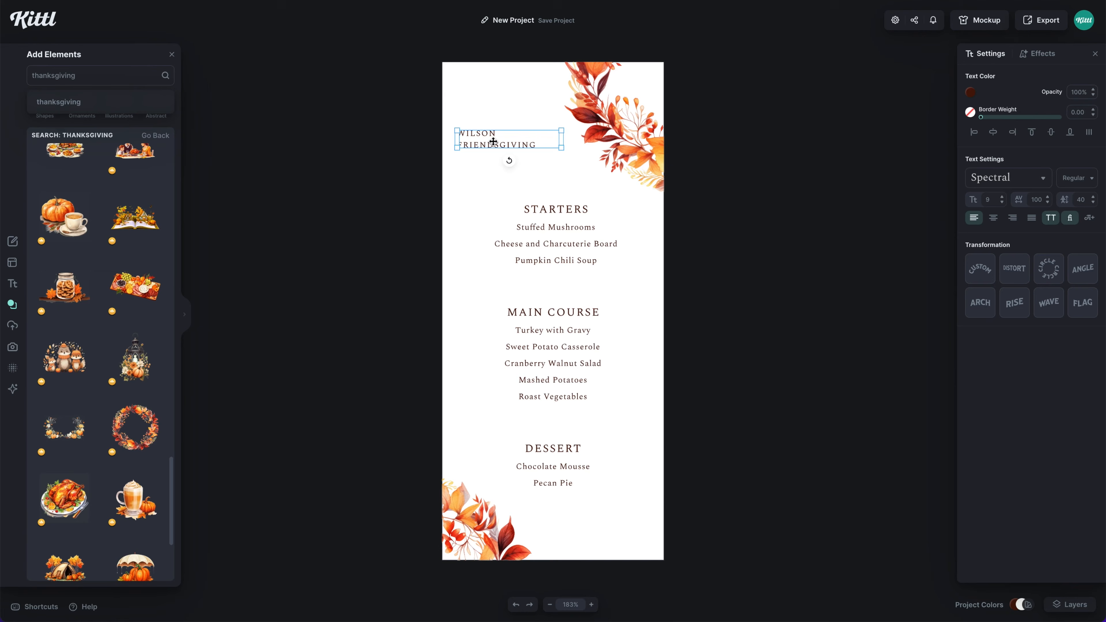
left_click_drag(494, 141, 499, 142)
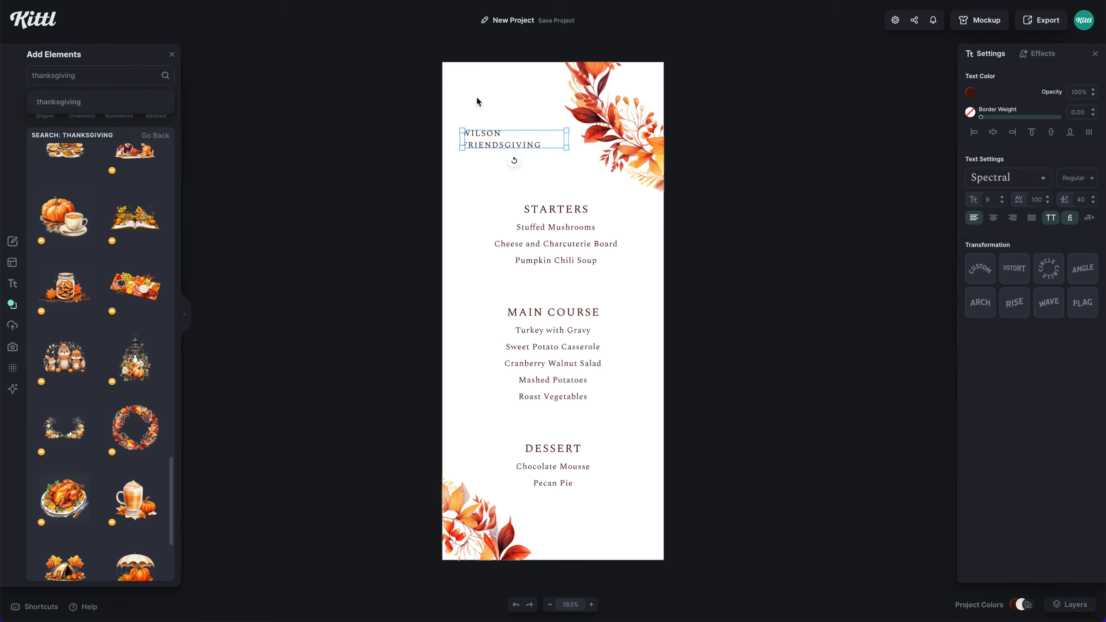
Duplicate the friendsgiving heading just above itself and replace the copy's text with "Menu".
left_click(476, 198)
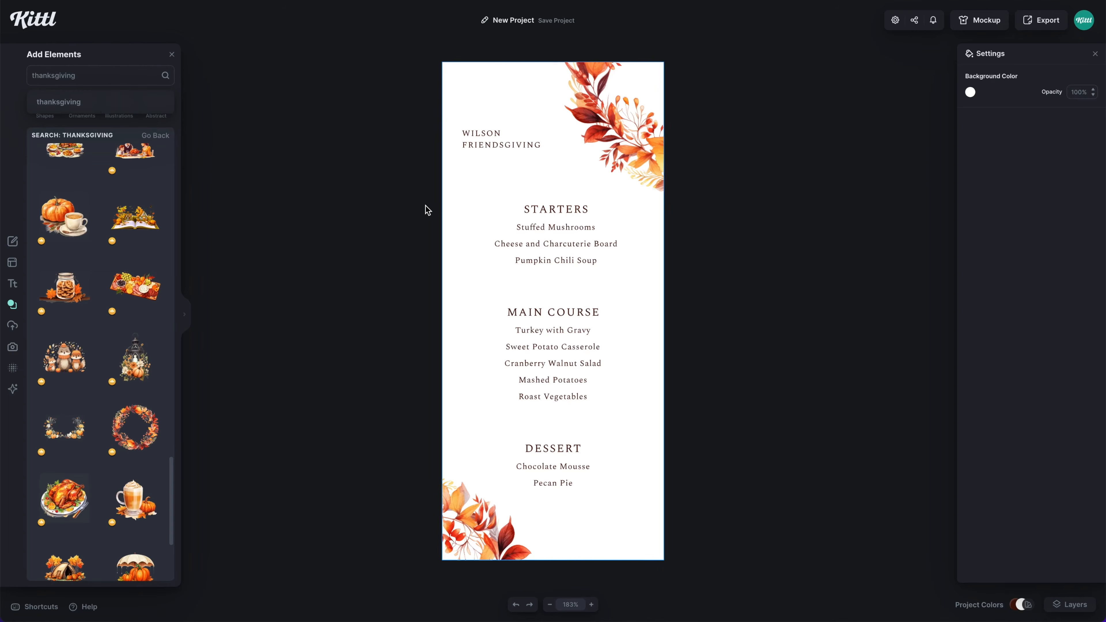
left_click(482, 145)
left_click_drag(483, 138, 482, 114, "alt")
double_click(482, 116)
double_click(482, 115)
key("super+a")
type("M")
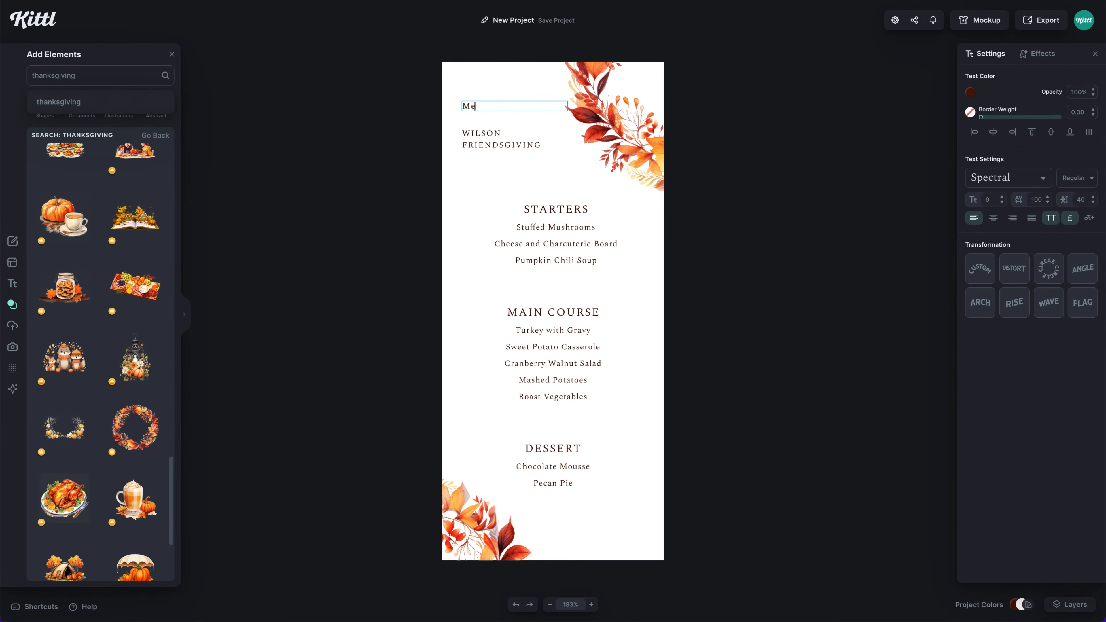
key("Escape")
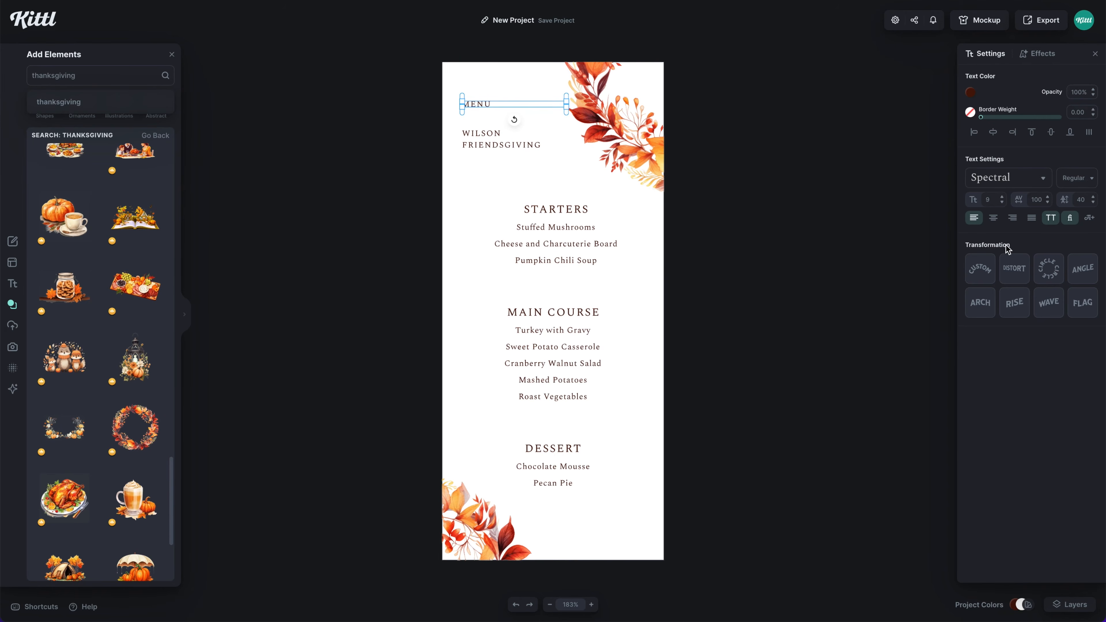
Turn off uppercase for the Menu title and change its font to a recently used handwritten script.
left_click(1050, 218)
left_click(1007, 177)
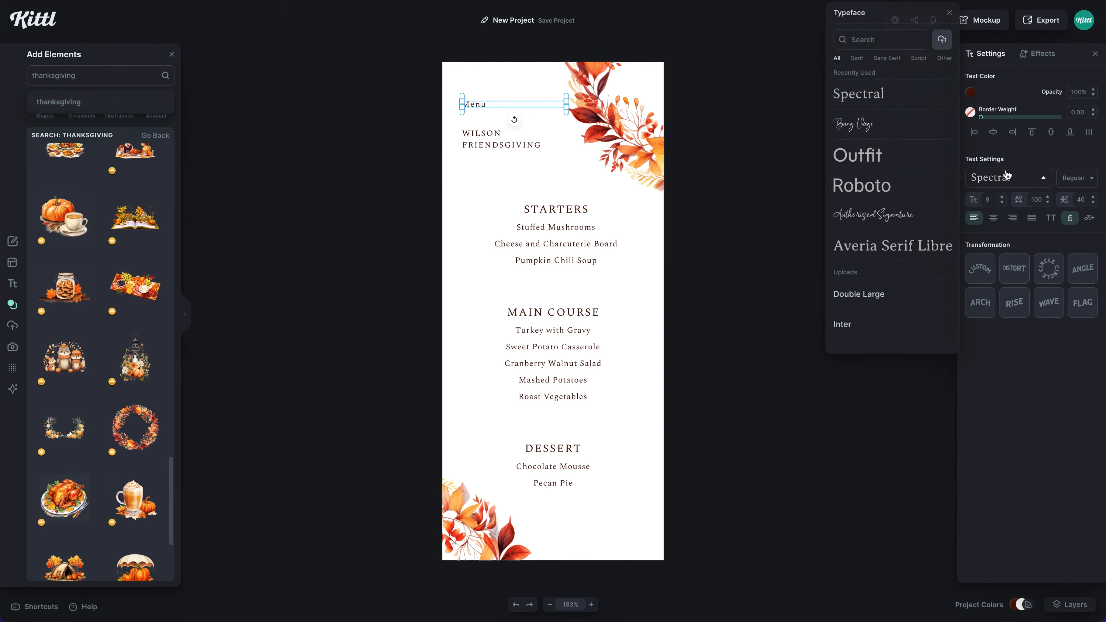
left_click(859, 128)
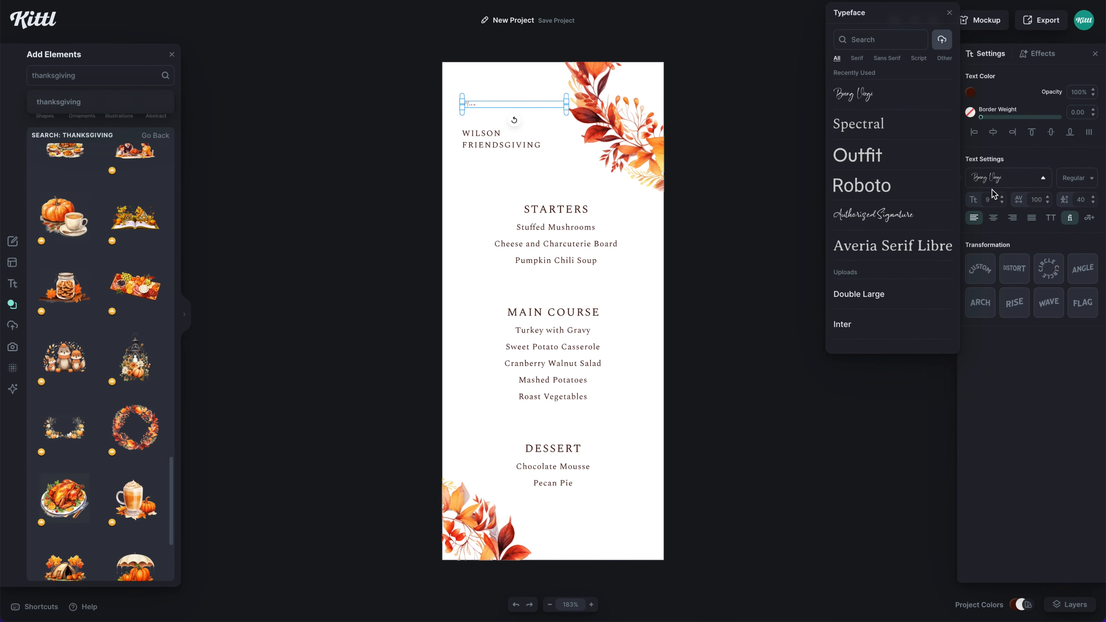
Enlarge the script Menu title and set its letter spacing to 0.
left_click(1001, 198)
left_click(1001, 198)
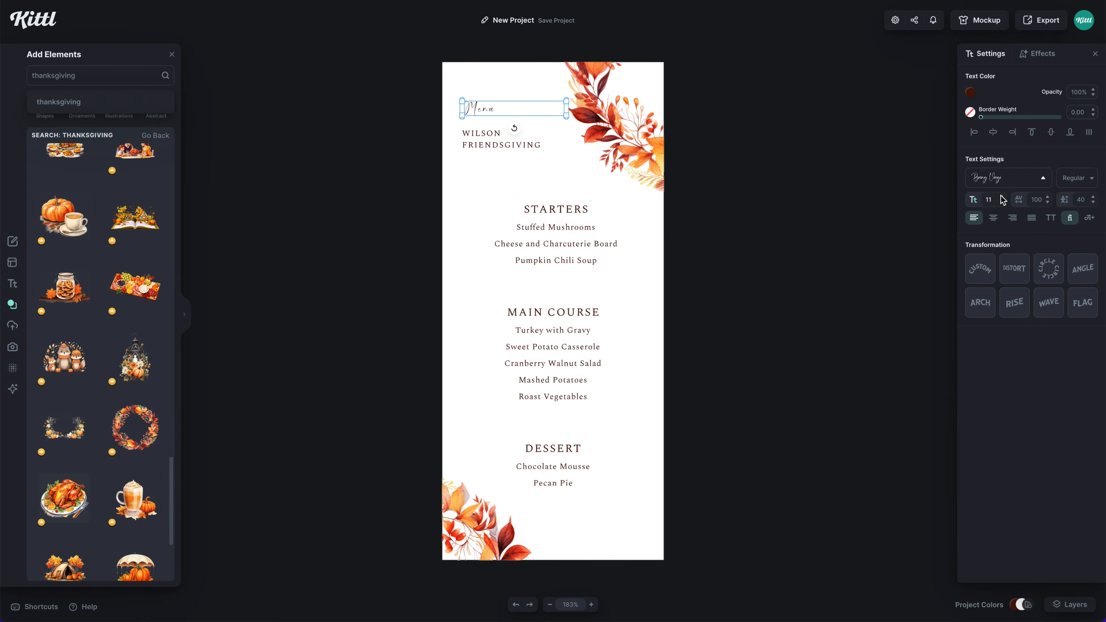
left_click(1001, 197)
double_click(1036, 200)
type("0")
Place the Menu title directly above the friendsgiving heading and retype it in lowercase as "menu".
left_click_drag(507, 112, 497, 118)
double_click(481, 117)
type("menu")
left_click(471, 173)
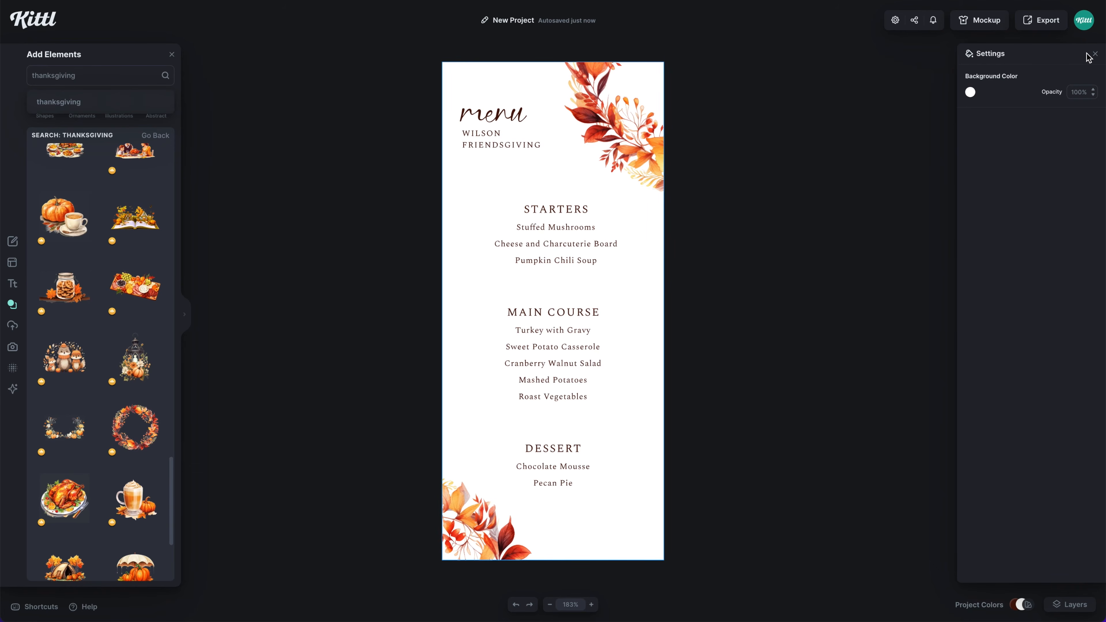
Close the background settings and open the download options for exporting the design.
left_click(1095, 55)
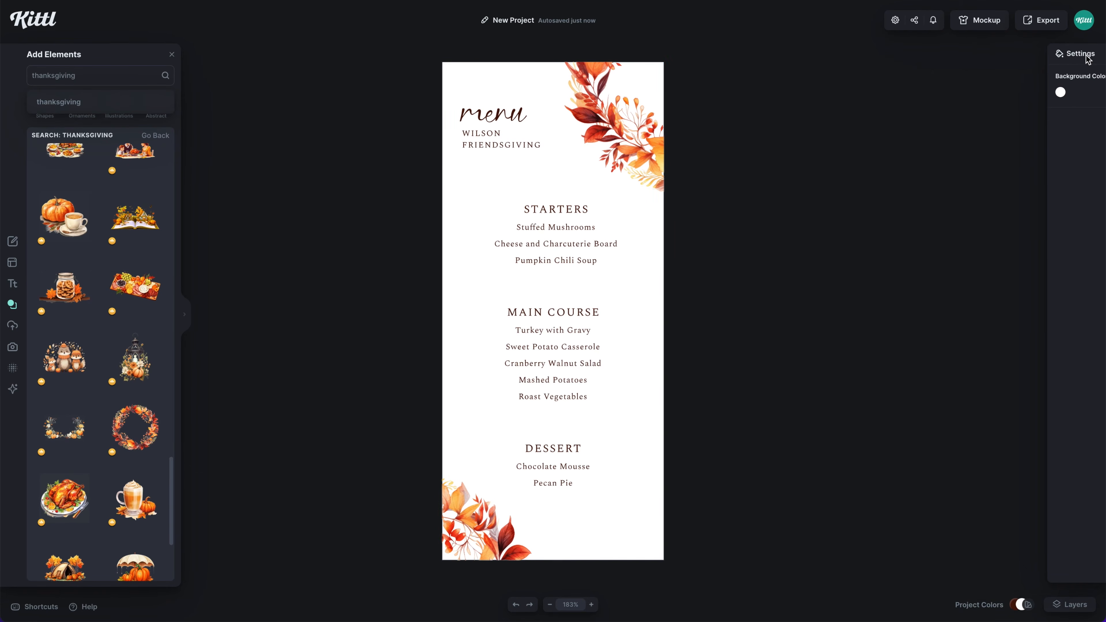
left_click(1040, 32)
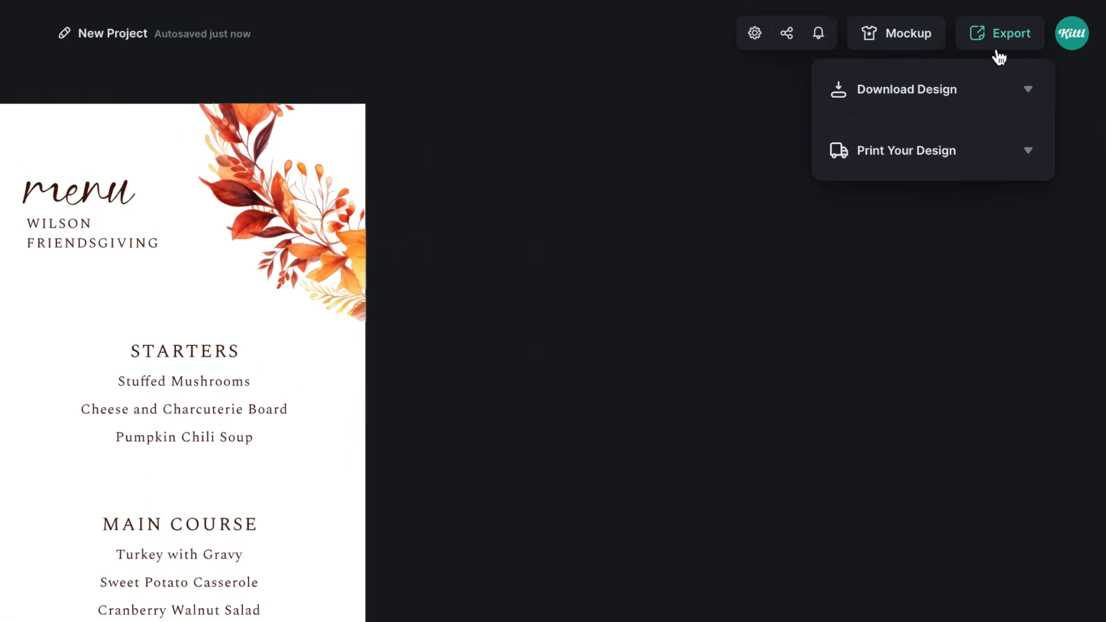
left_click(986, 110)
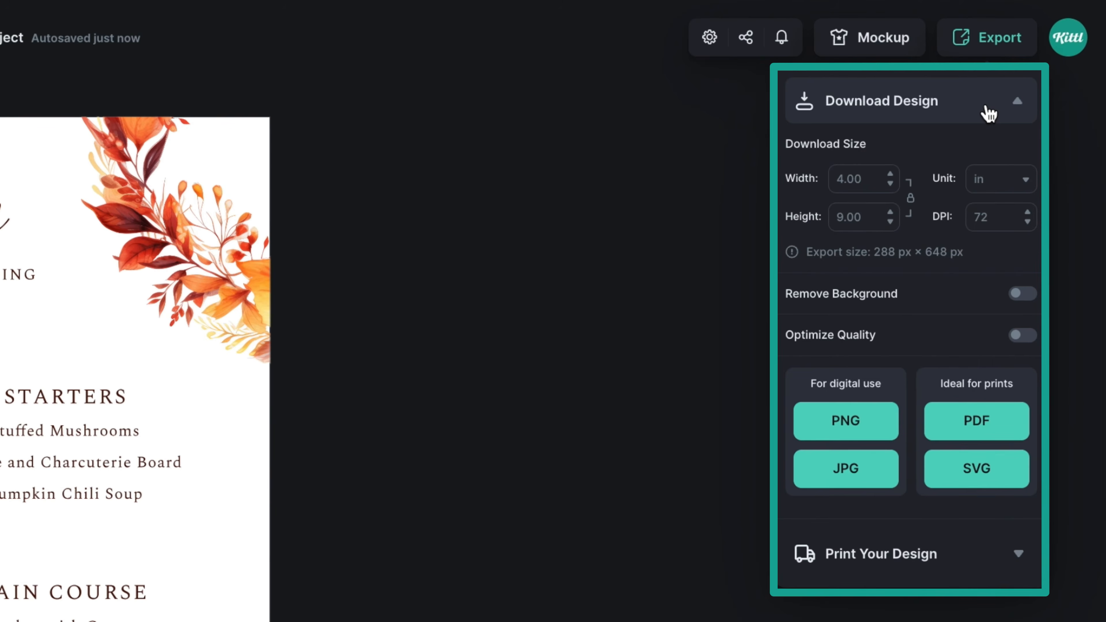
Set the download resolution to 300 DPI and turn on quality optimization for the exported menu.
double_click(987, 225)
type("300")
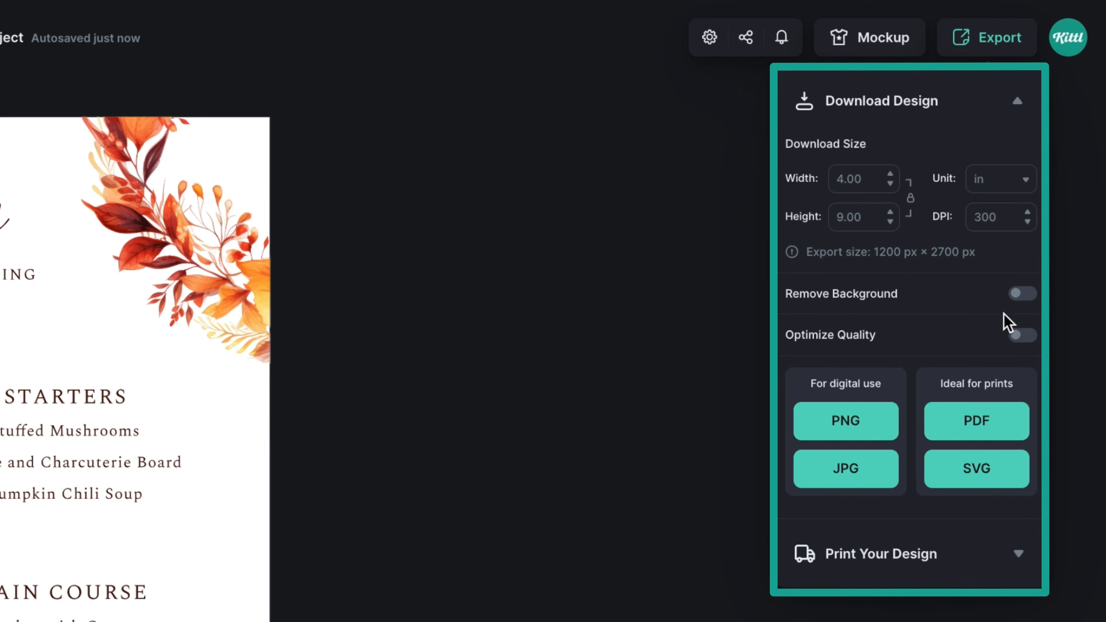
left_click(1022, 338)
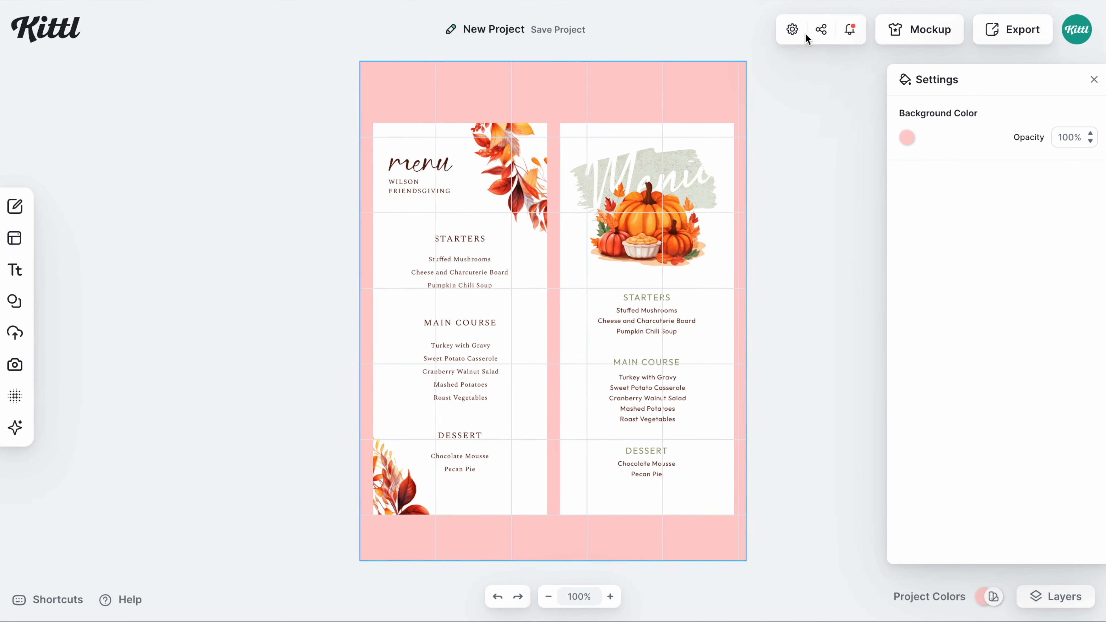
Reduce the artboard's grid size and show the finer grid over the two menus.
left_click(797, 33)
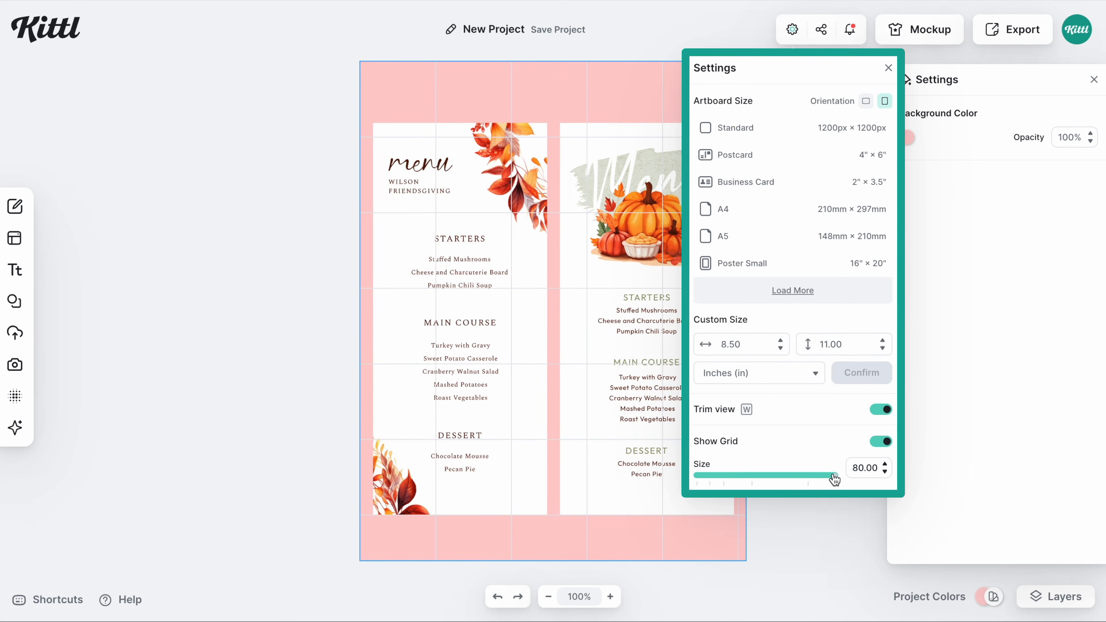
left_click_drag(832, 476, 762, 481)
left_click(765, 35)
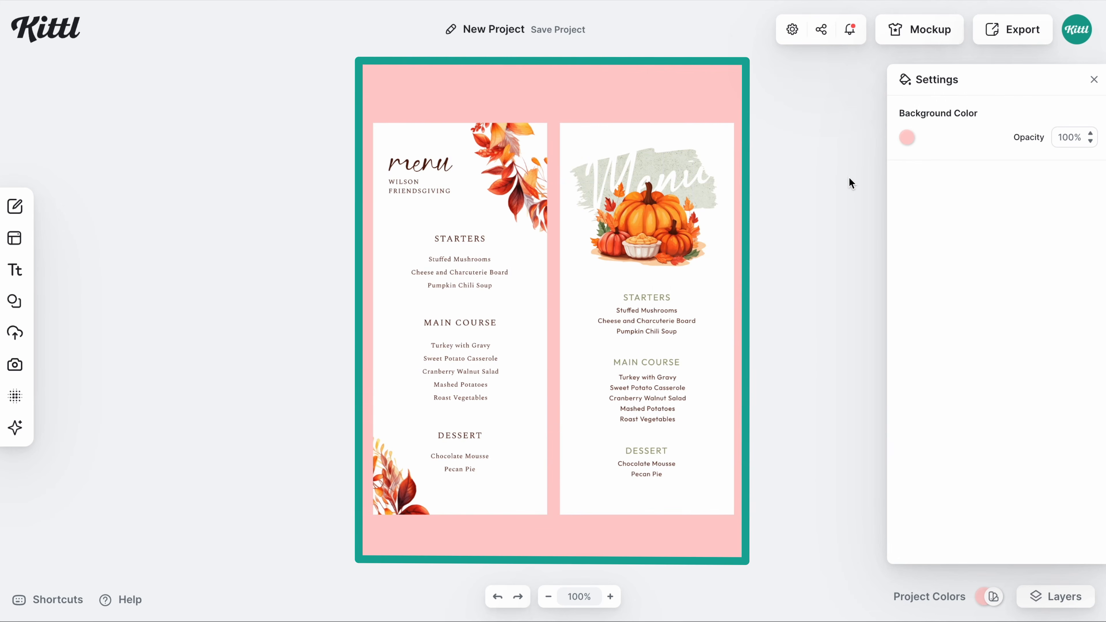
key("super+apostrophe")
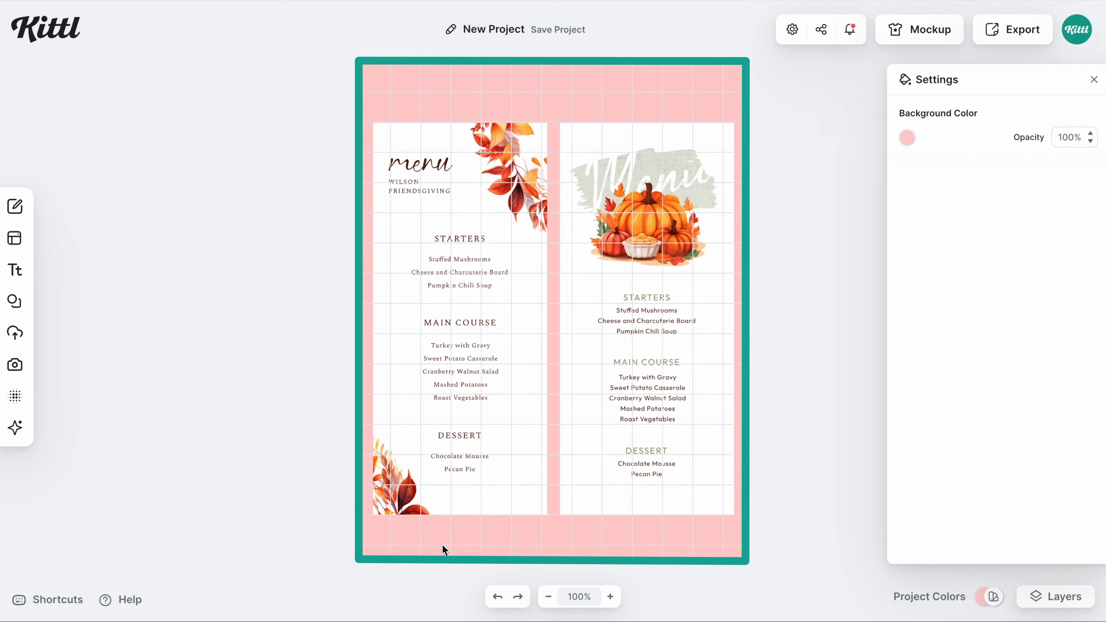
Select both menu images together, shift them very slightly upward on the letter-size artboard, and deselect them.
left_click(706, 279)
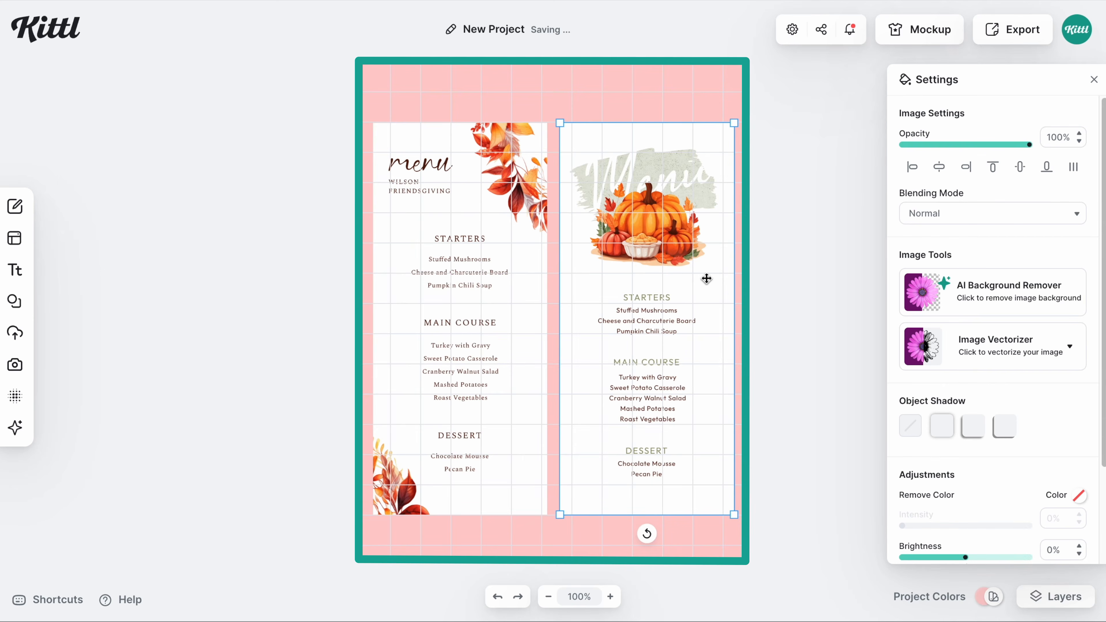
left_click(514, 297, "shift")
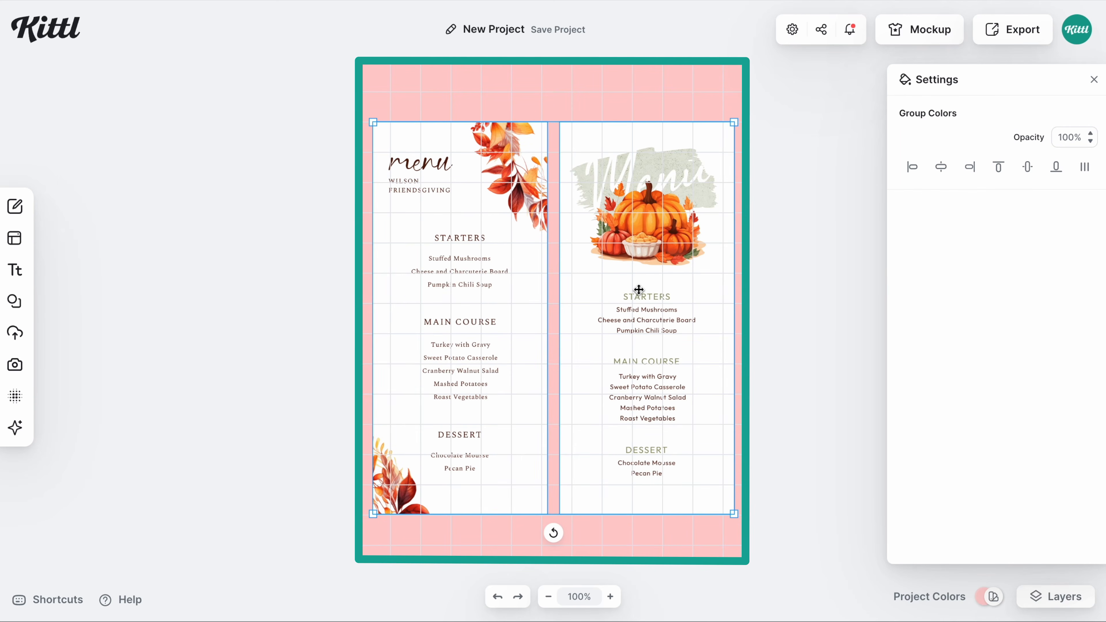
left_click(798, 299)
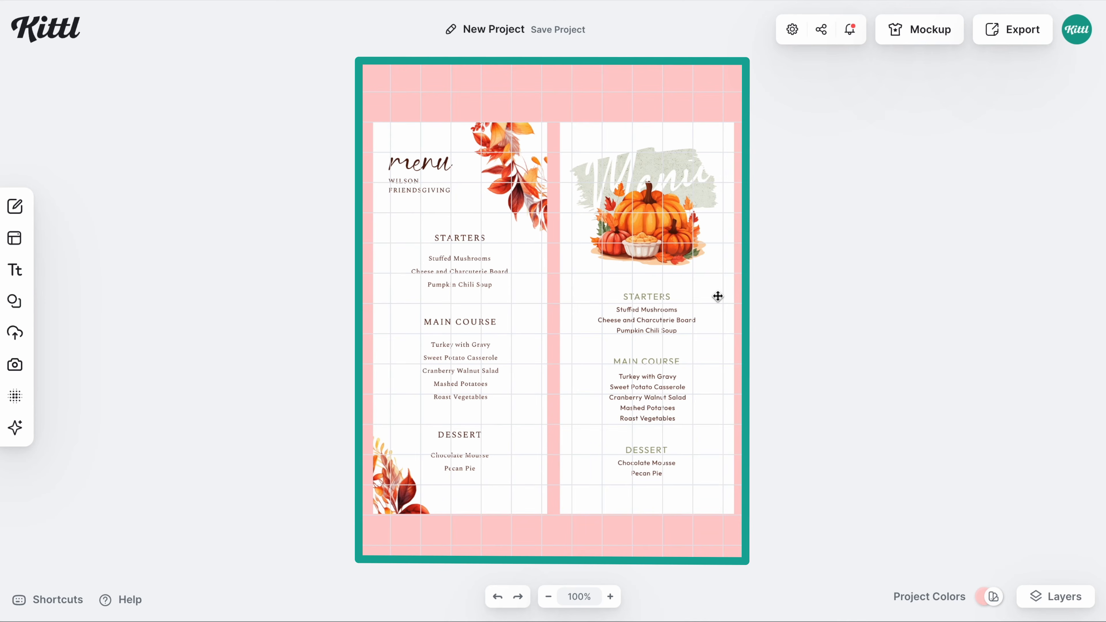
Remove the pink background color from the artboard so it is transparent.
left_click(708, 75)
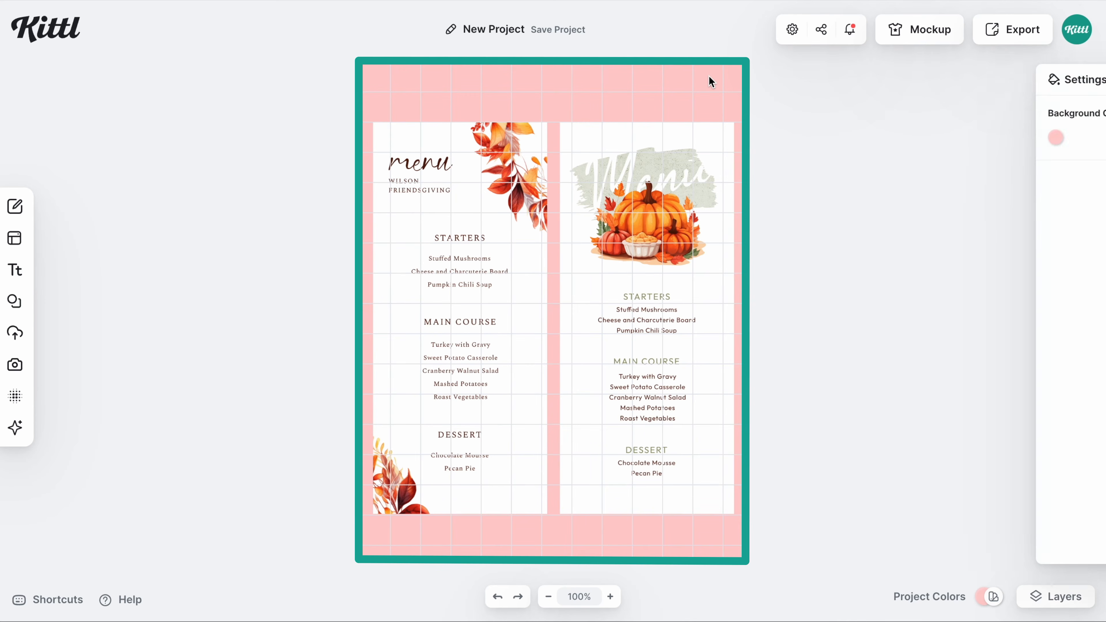
left_click(907, 138)
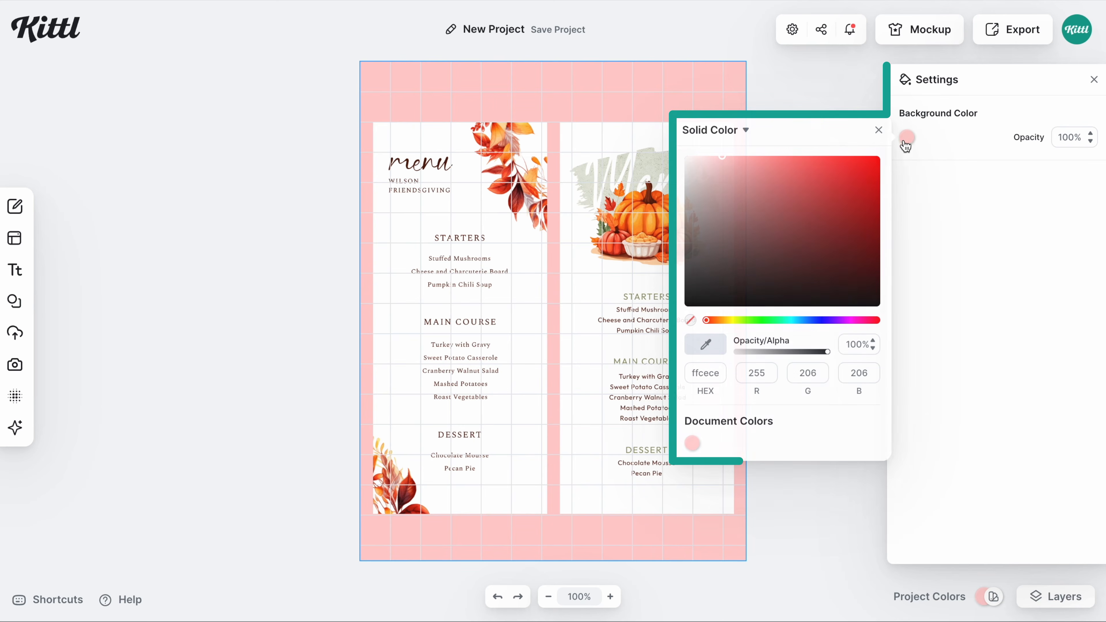
left_click(800, 91)
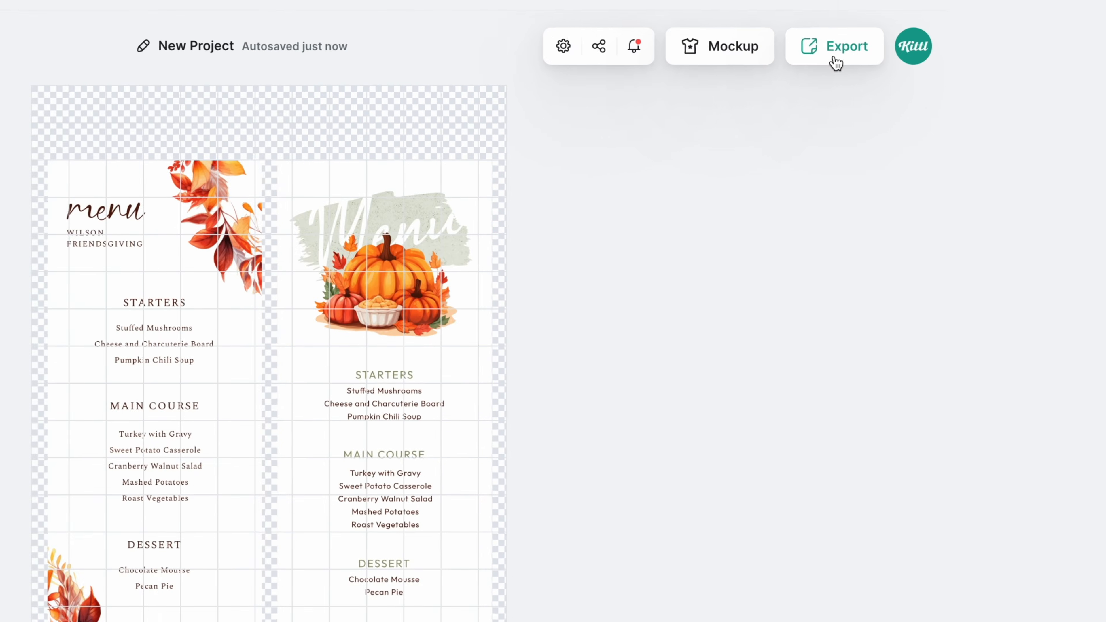
Download the two-menu sheet as a PNG with Remove Background and Optimize Quality turned on.
left_click(1013, 33)
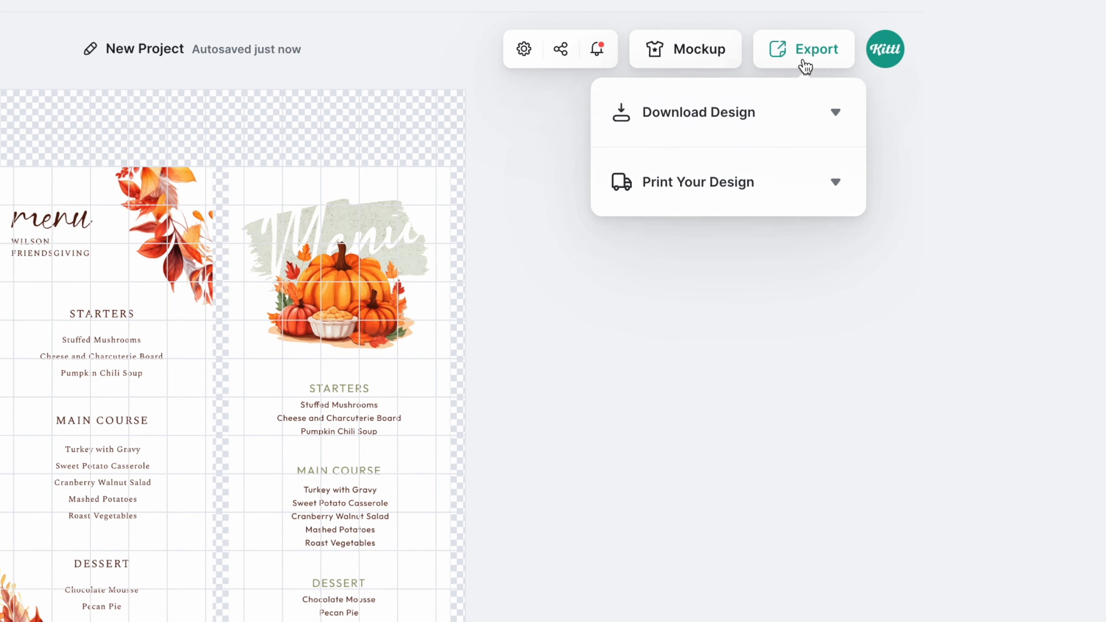
left_click(786, 126)
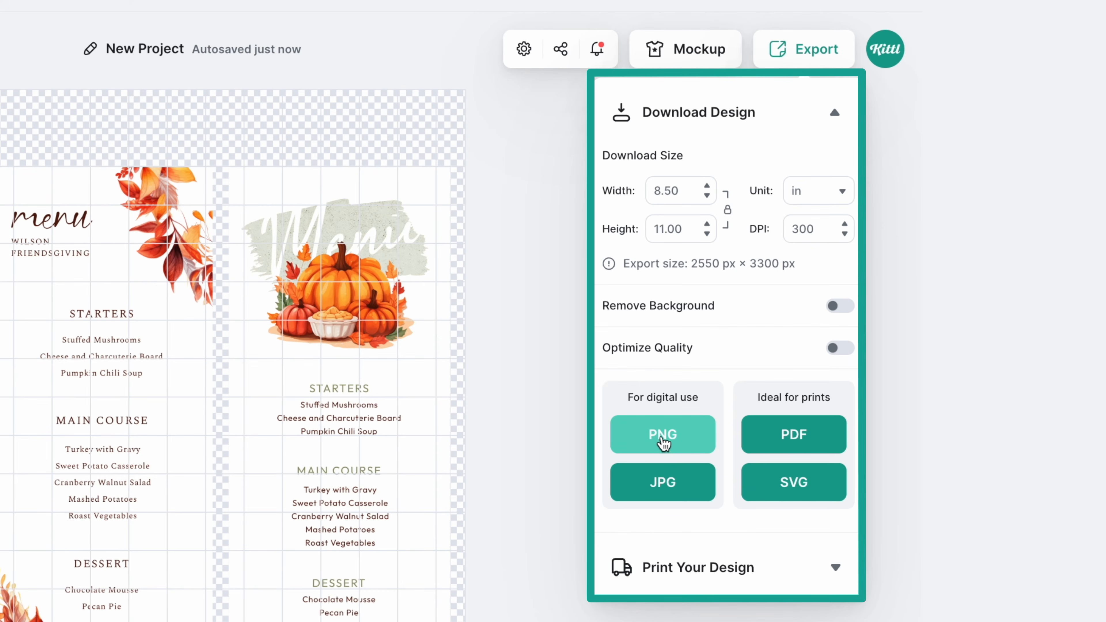
left_click(836, 310)
left_click(835, 351)
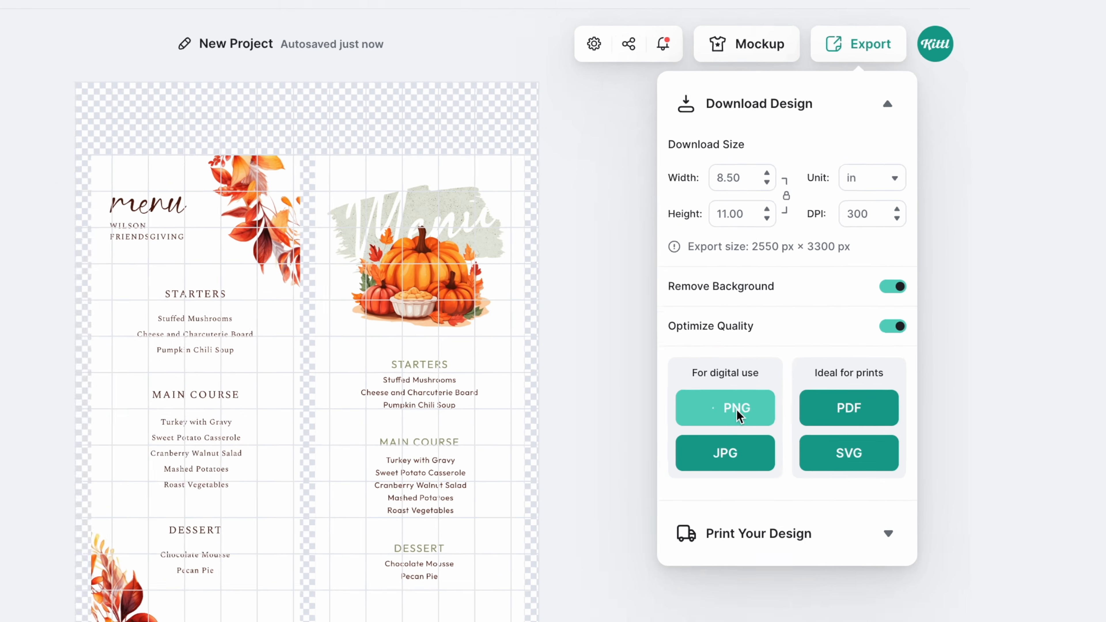
left_click(677, 443)
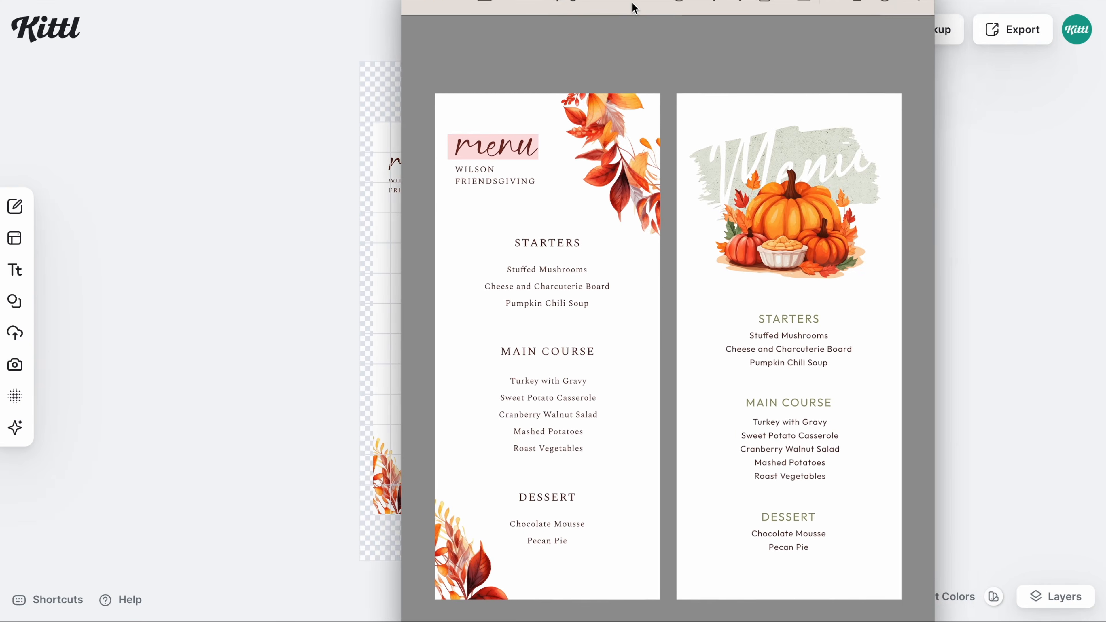
Switch to the exported Menus.png, open its print settings, and expand the Media & Quality options.
left_click_drag(633, 8, 485, 45)
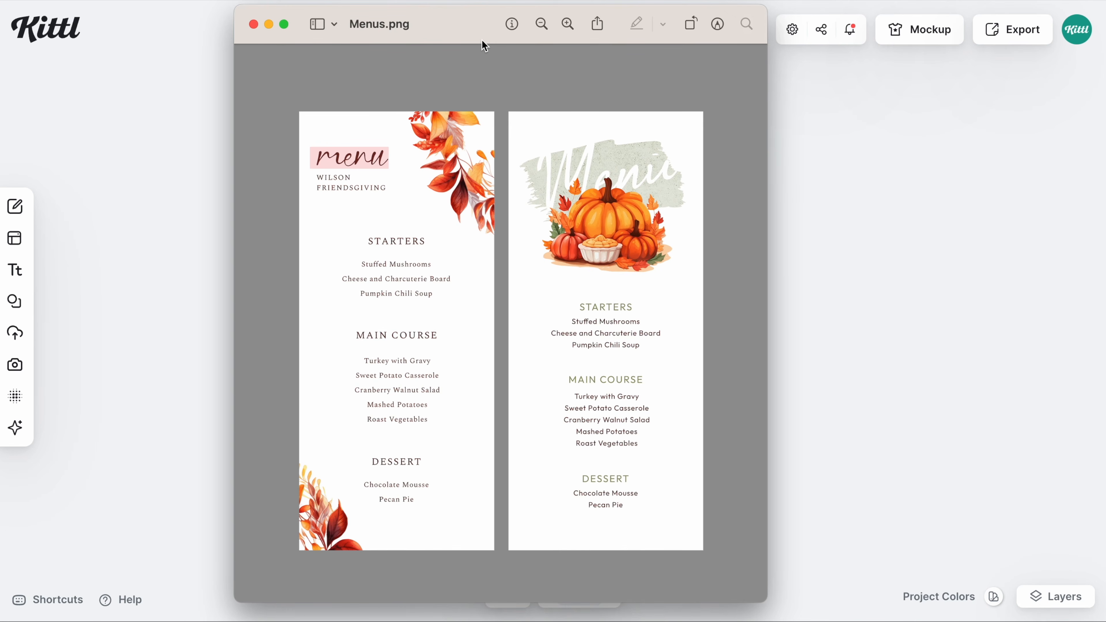
key("super+p")
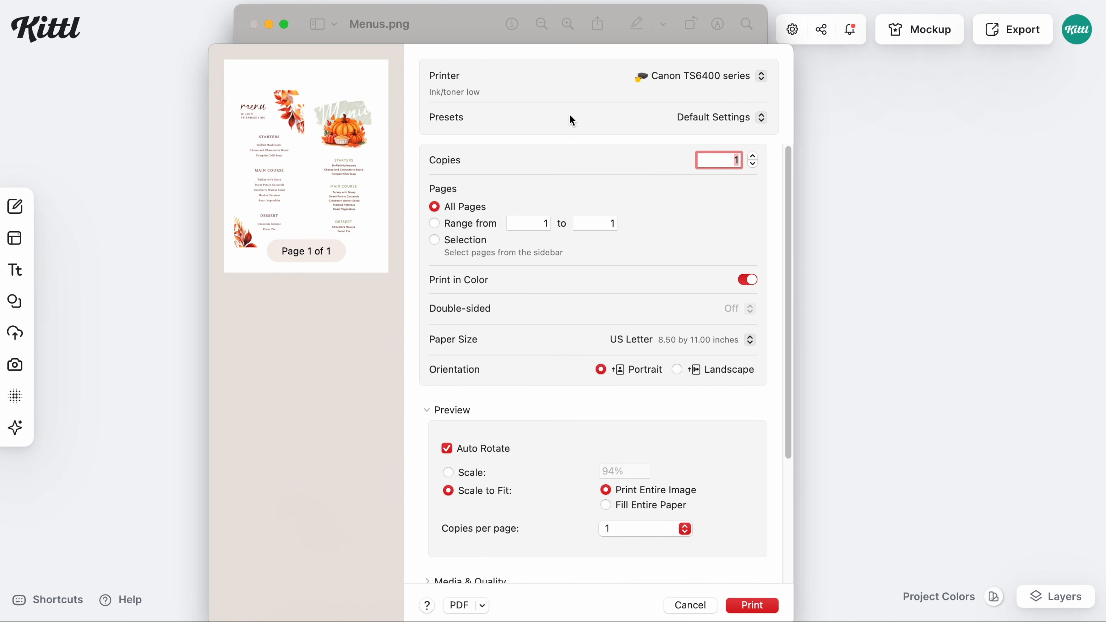
scroll(634, 144, "down", 2)
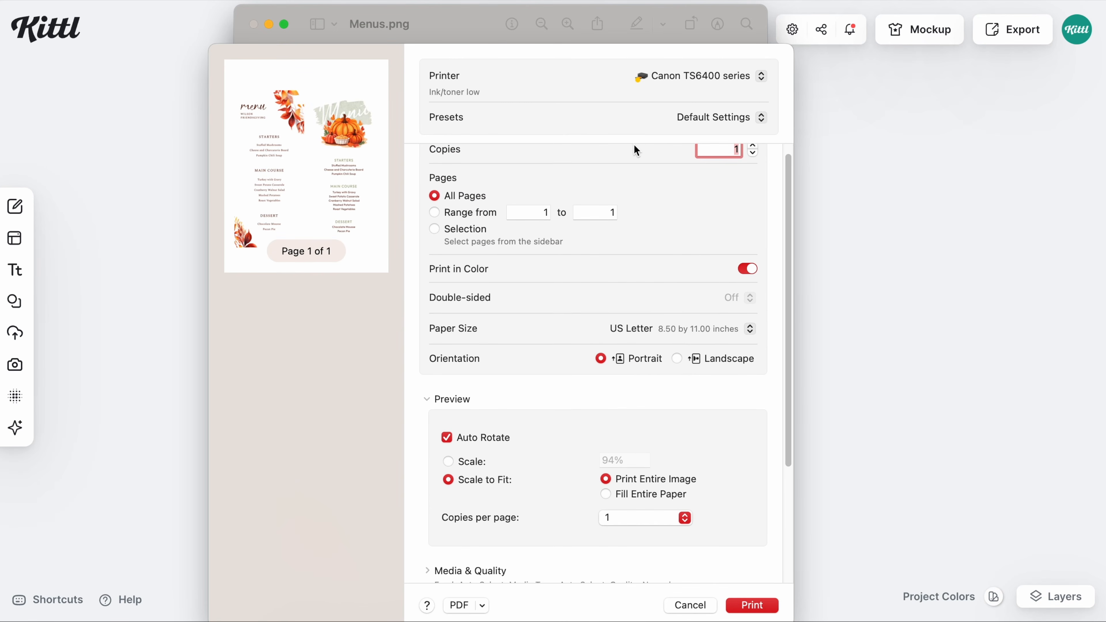
scroll(611, 231, "down", 1)
scroll(705, 263, "down", 1)
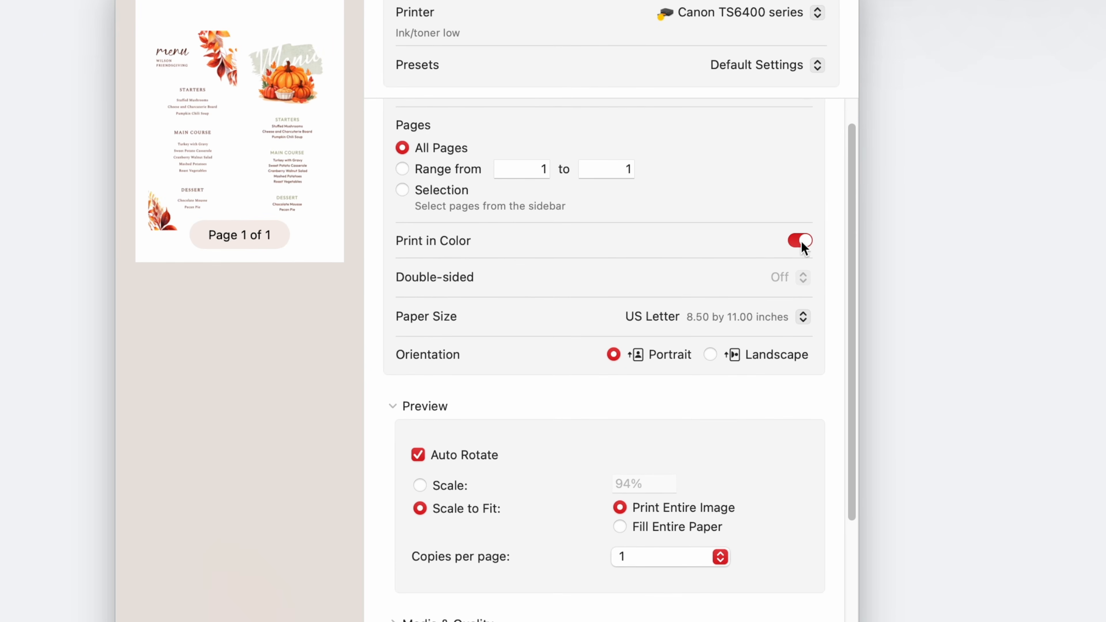
scroll(748, 251, "down", 2)
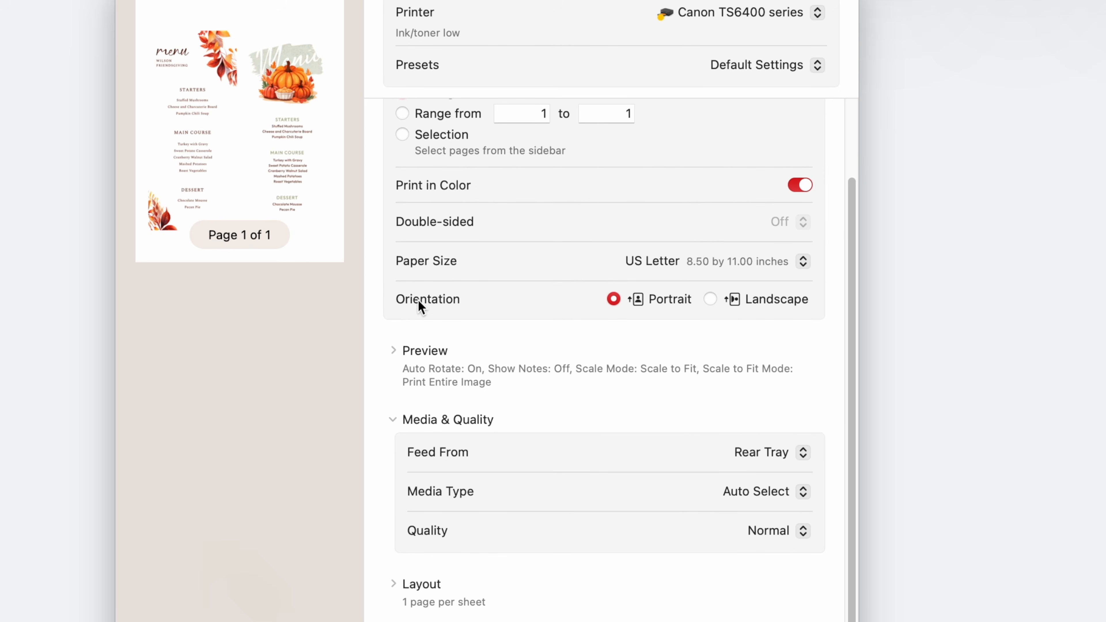
Set the print paper size to US Letter Borderless and collapse the Media & Quality options.
left_click(802, 261)
mouse_move(801, 262)
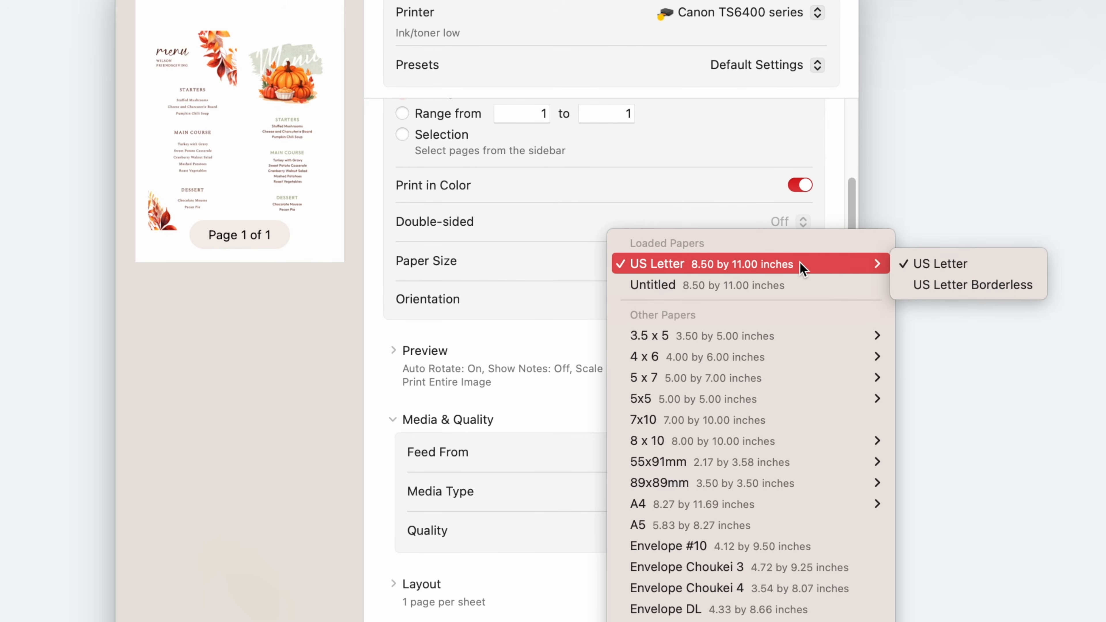
left_click(935, 289)
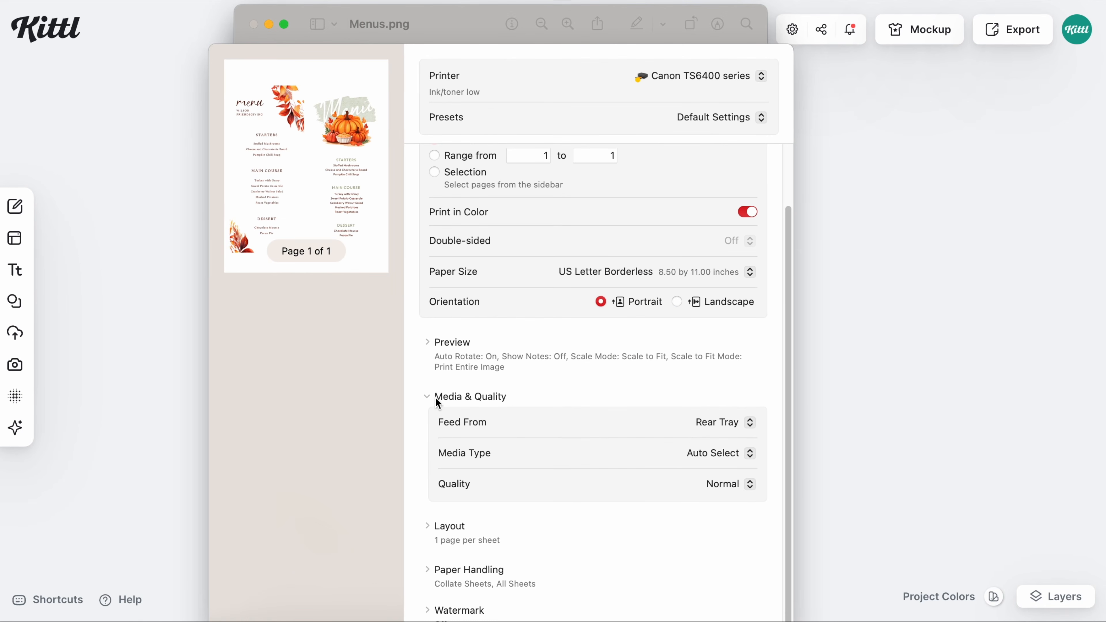
left_click(426, 396)
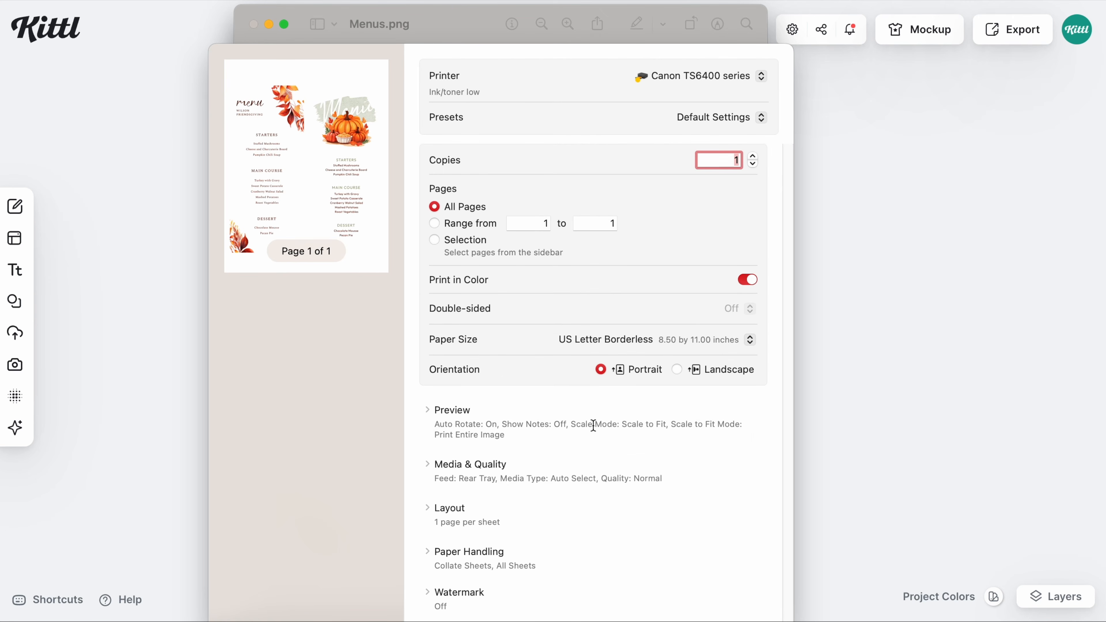